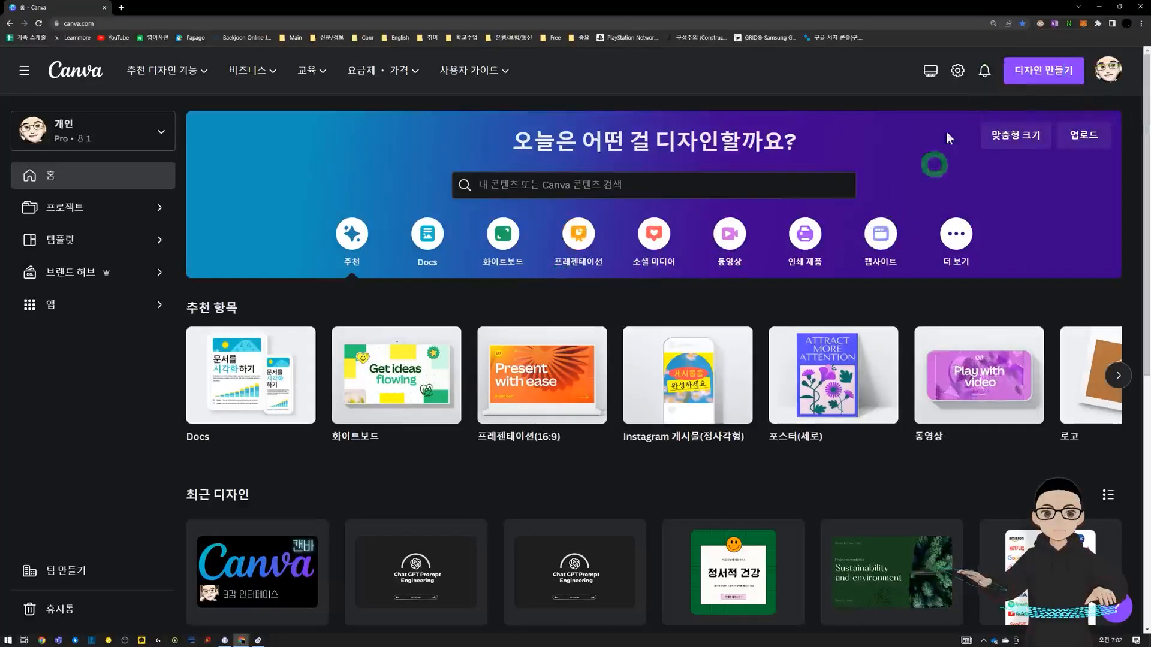
# Step: Create a new blank 프레젠테이션(16:9) design
pyautogui.click(1035, 69)
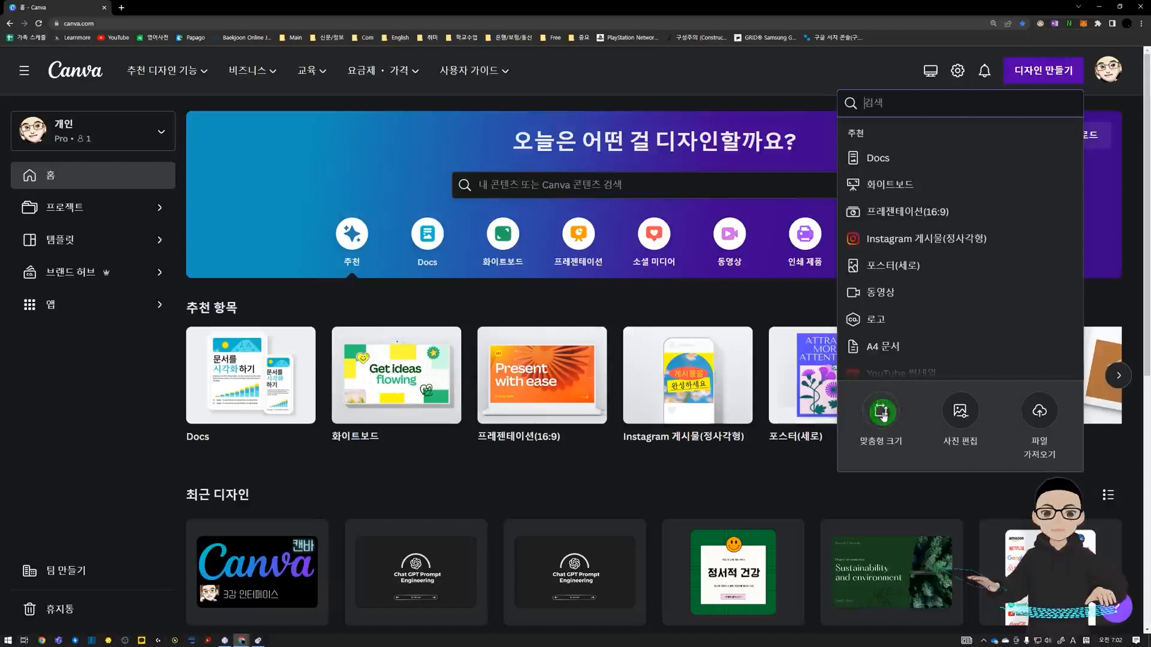
pyautogui.scroll(-3, 875, 192)
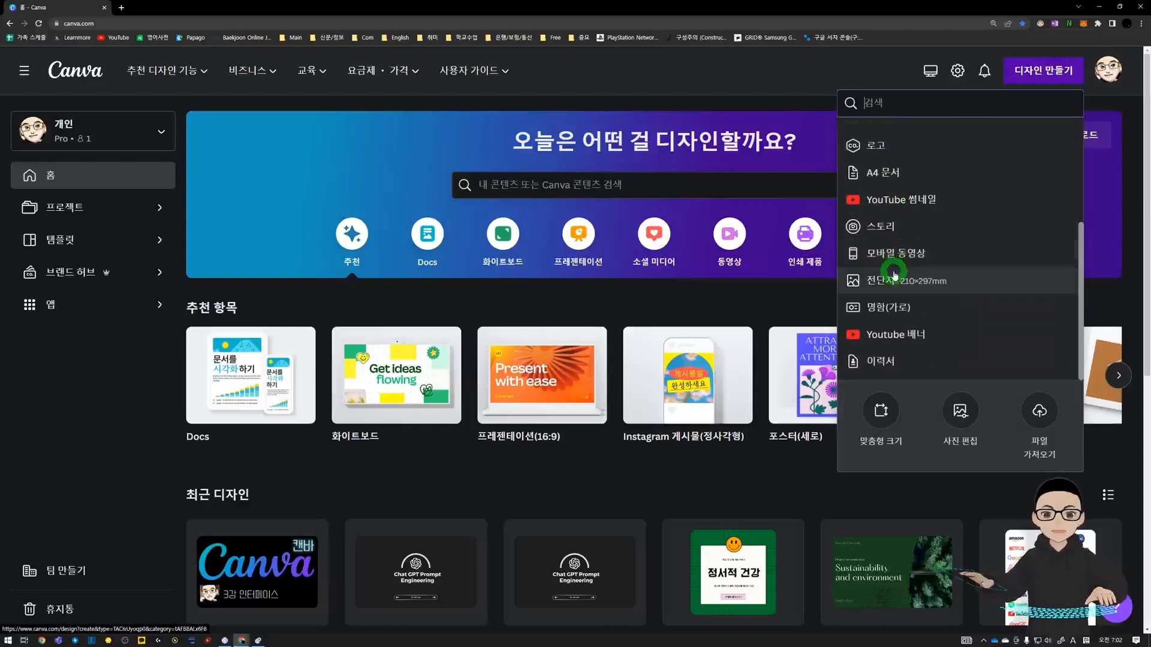
pyautogui.scroll(3, 894, 275)
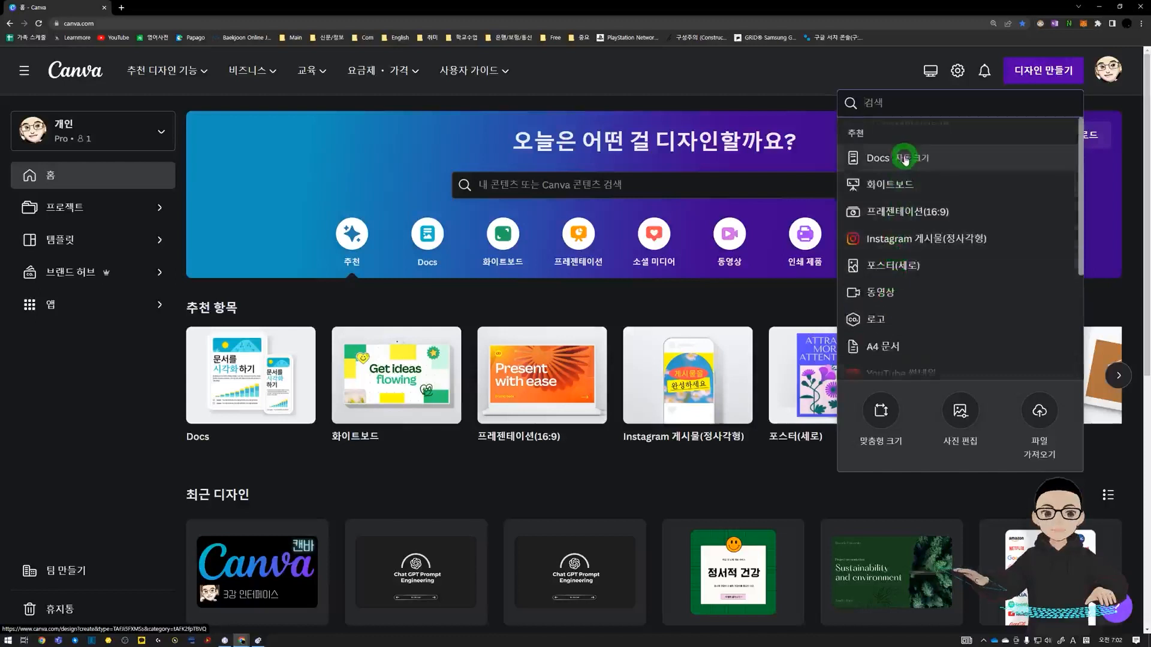
pyautogui.click(901, 212)
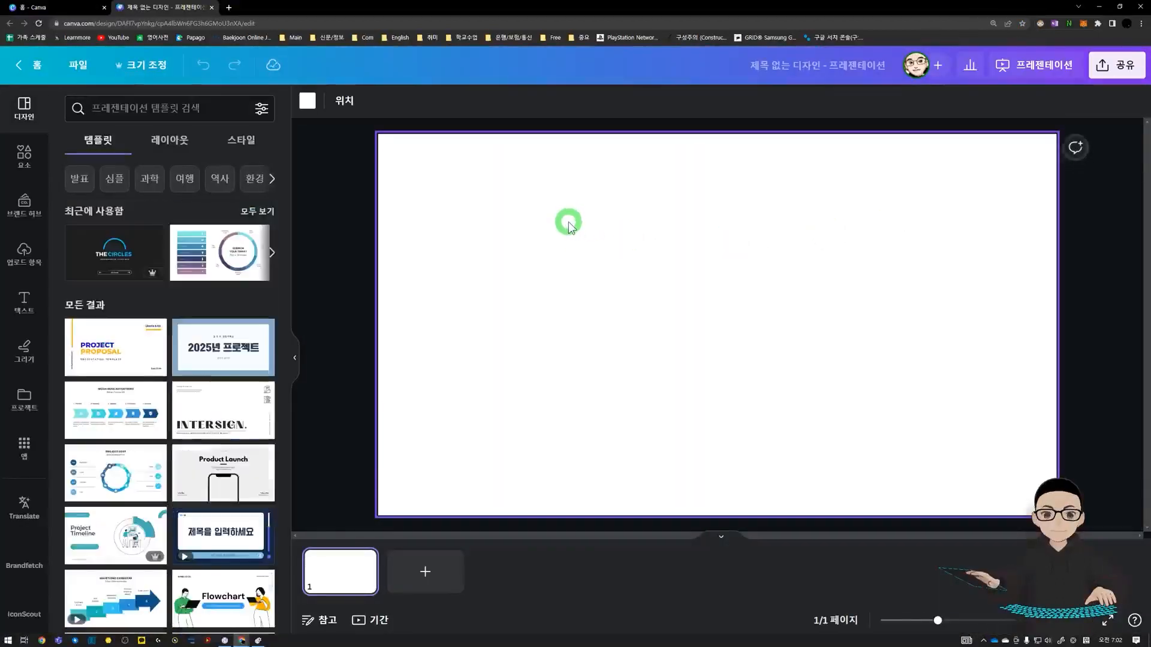
# Step: Show the text tools and view the logos, colours and fonts of the 지능형과학실험 brand kit
pyautogui.click(298, 362)
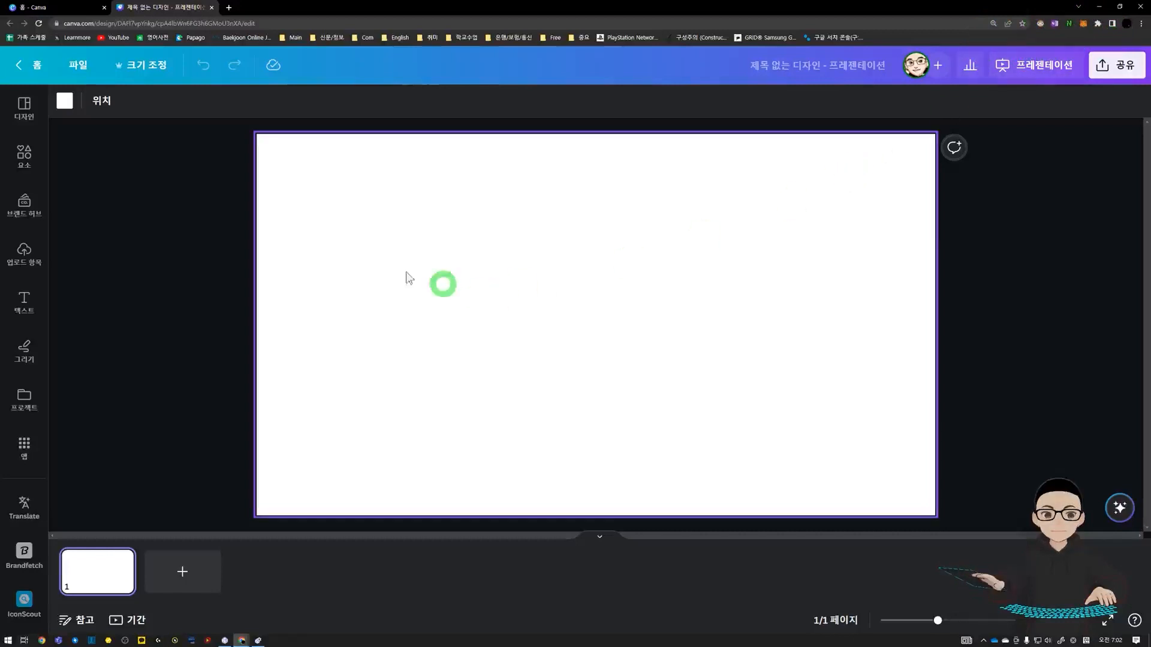
pyautogui.click(25, 303)
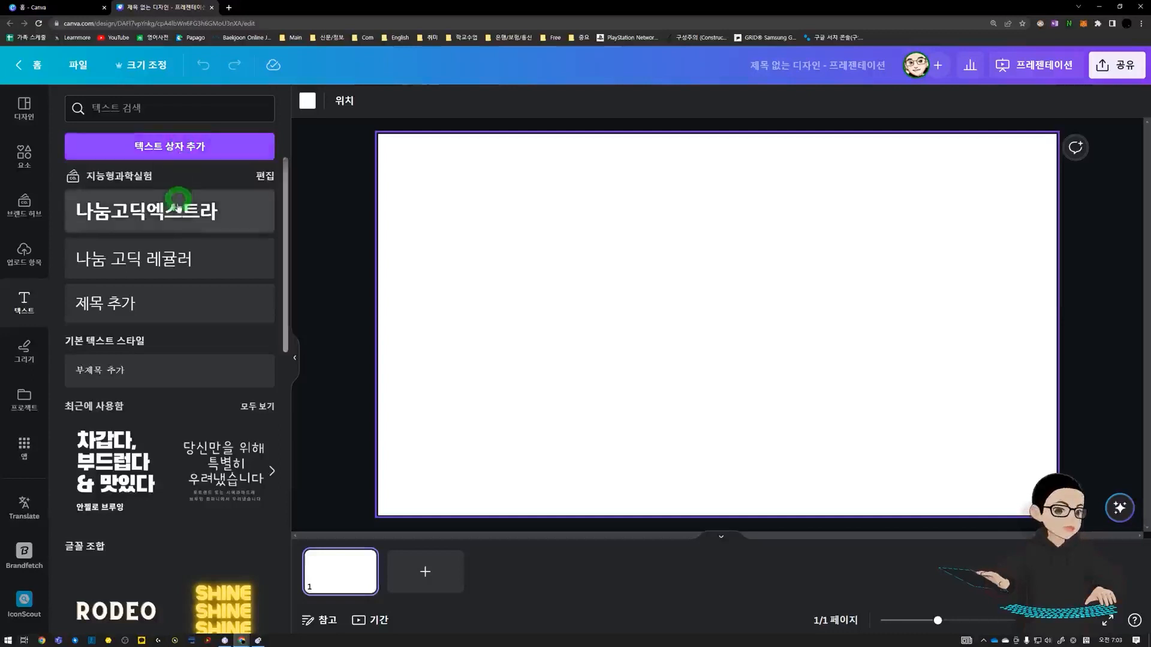
pyautogui.click(215, 177)
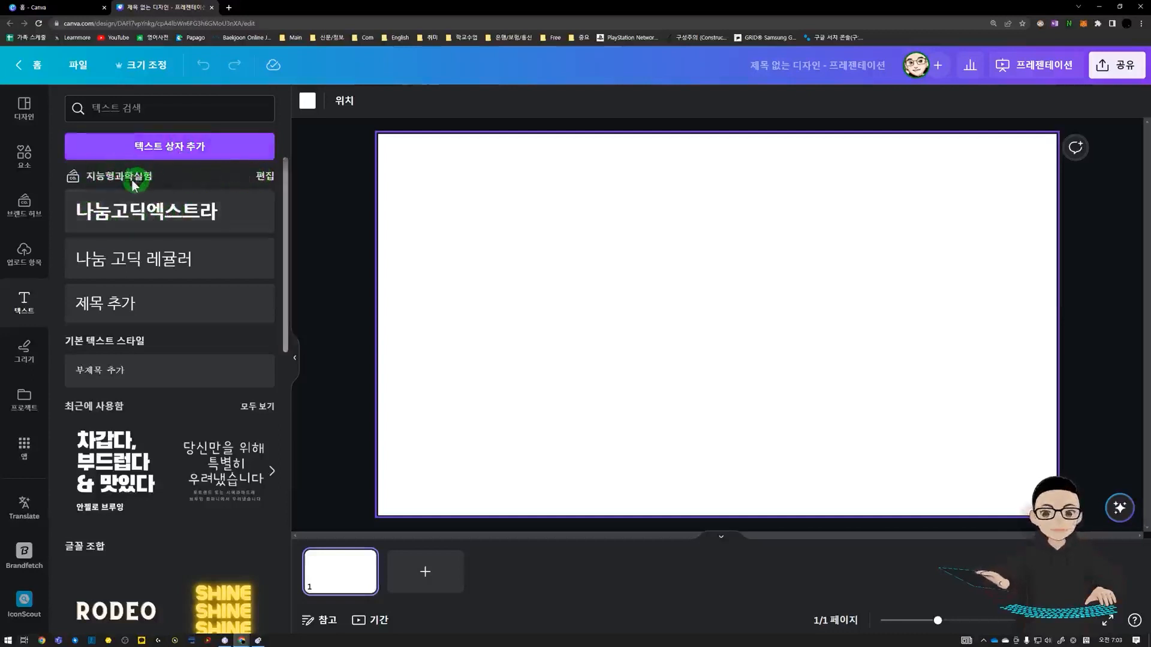
pyautogui.click(253, 175)
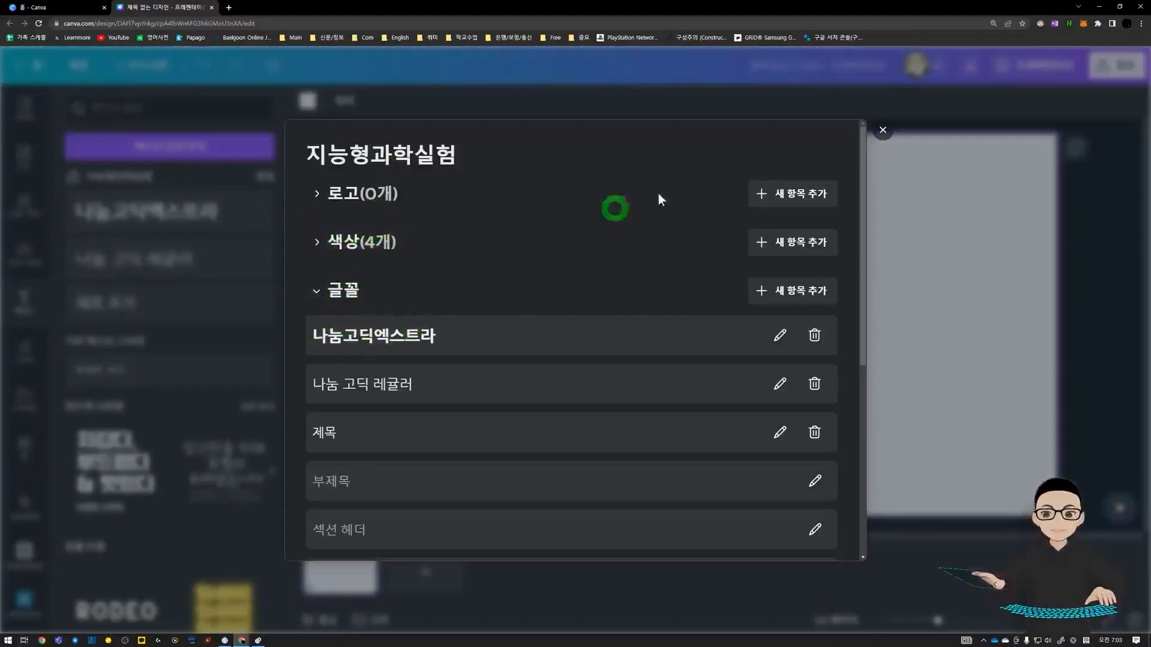
pyautogui.click(882, 131)
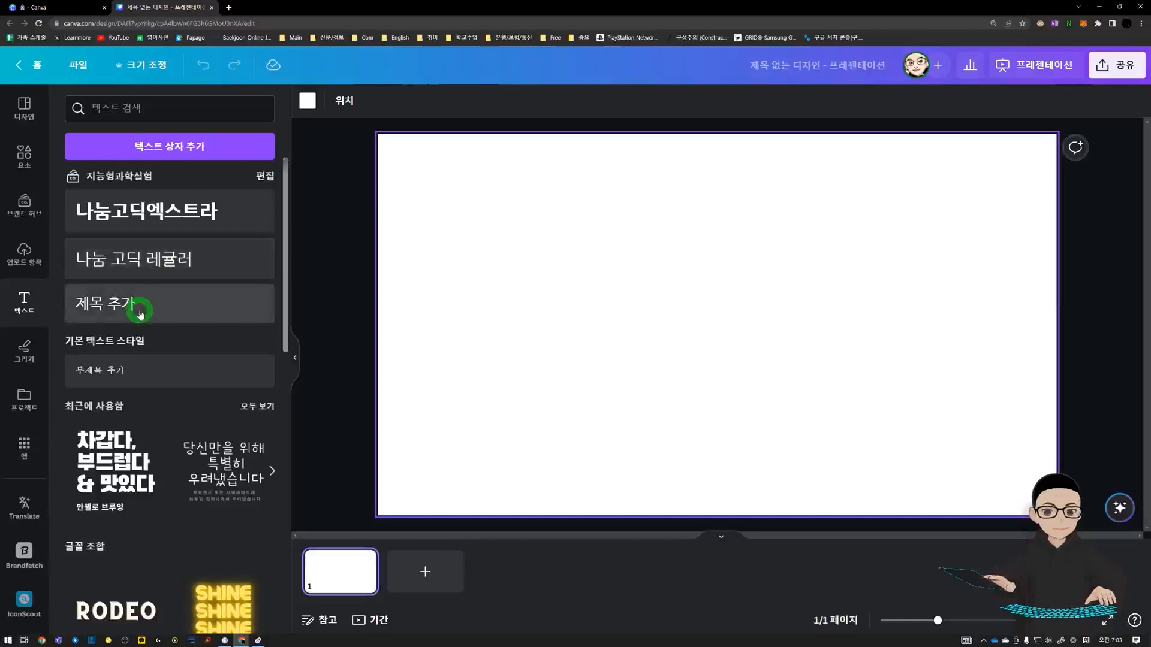
# Step: Browse the basic text styles, recently used text and font combinations, checking which ones require Pro
pyautogui.scroll(-3, 137, 352)
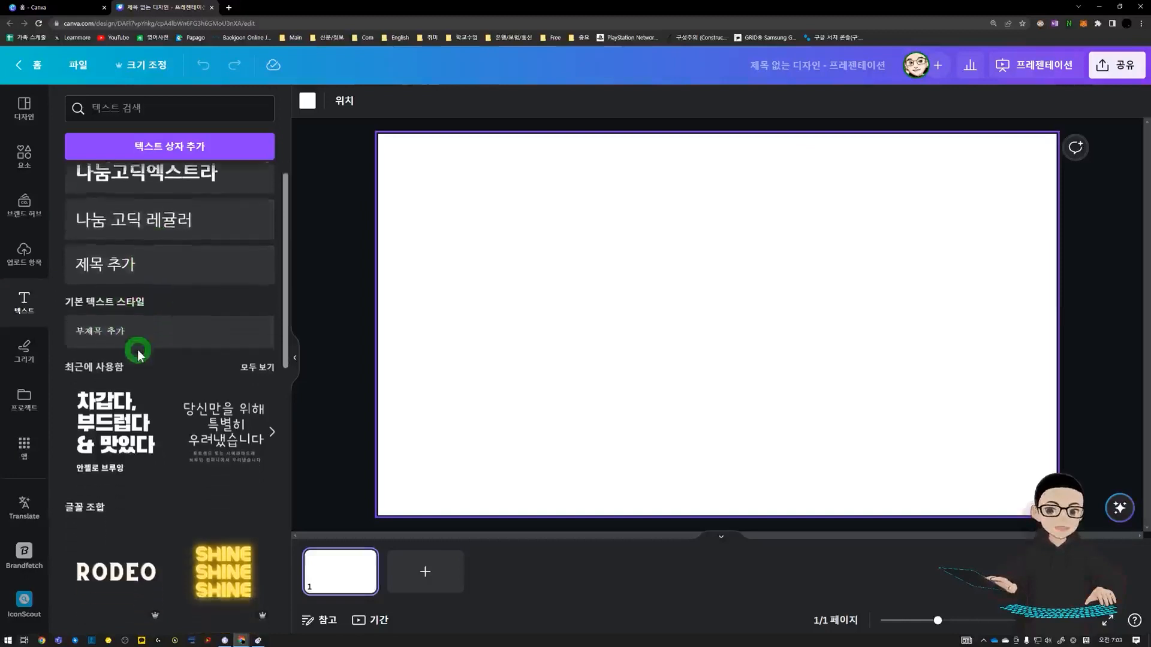
pyautogui.scroll(-1, 138, 353)
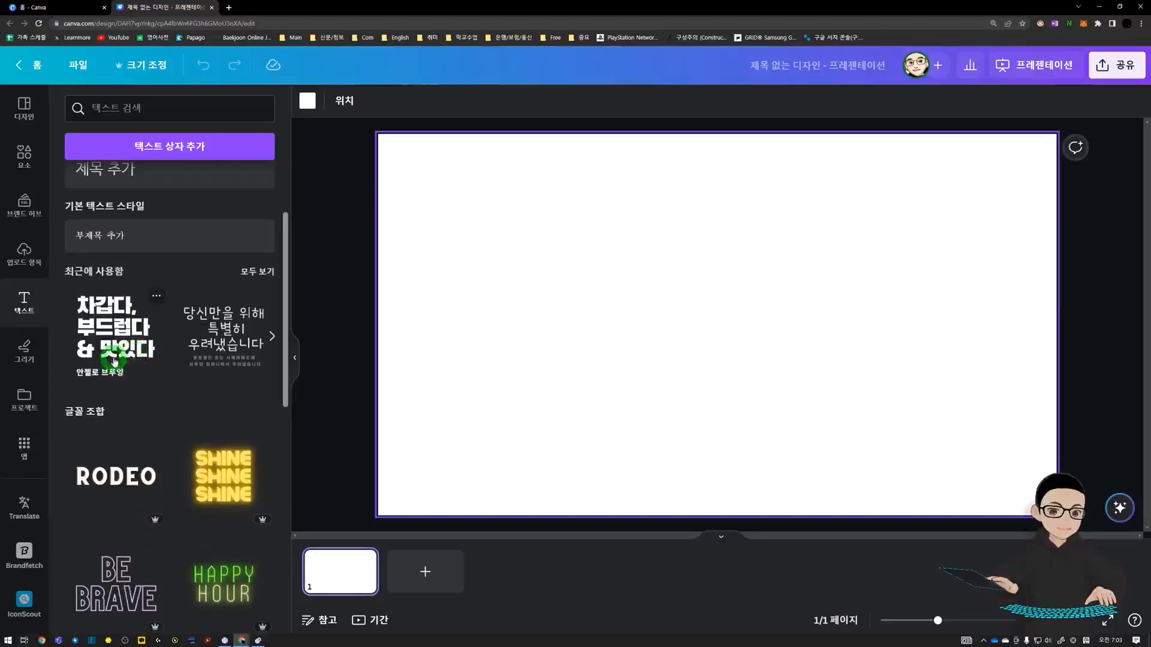
pyautogui.scroll(-3, 139, 351)
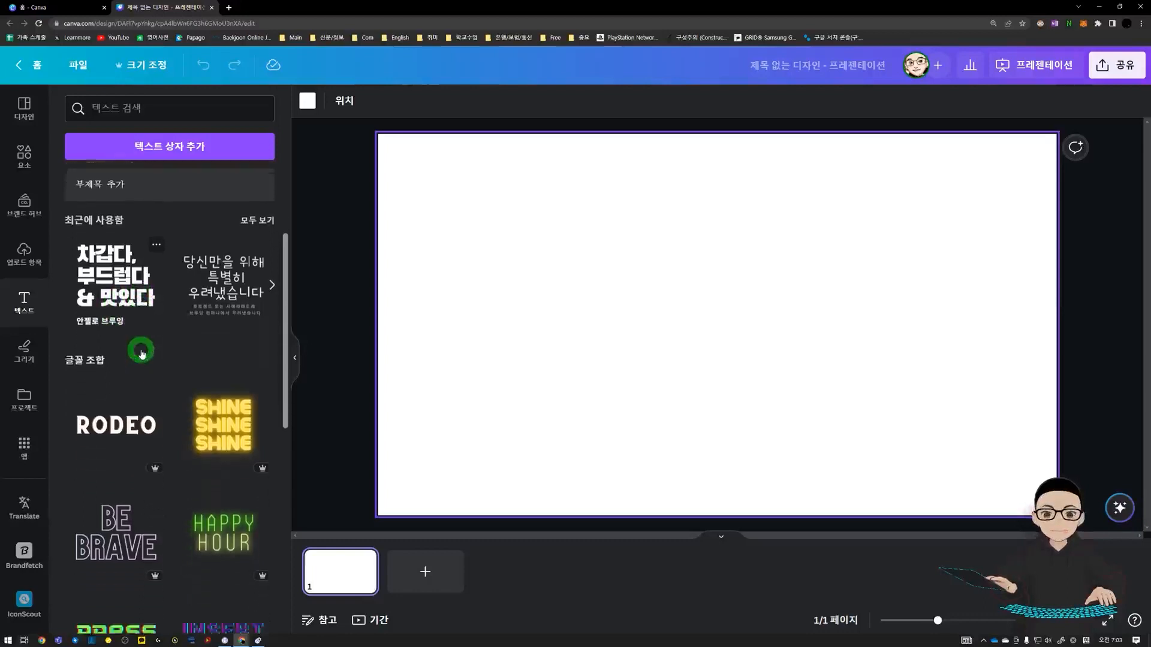
pyautogui.scroll(-2, 133, 350)
pyautogui.scroll(-1, 133, 350)
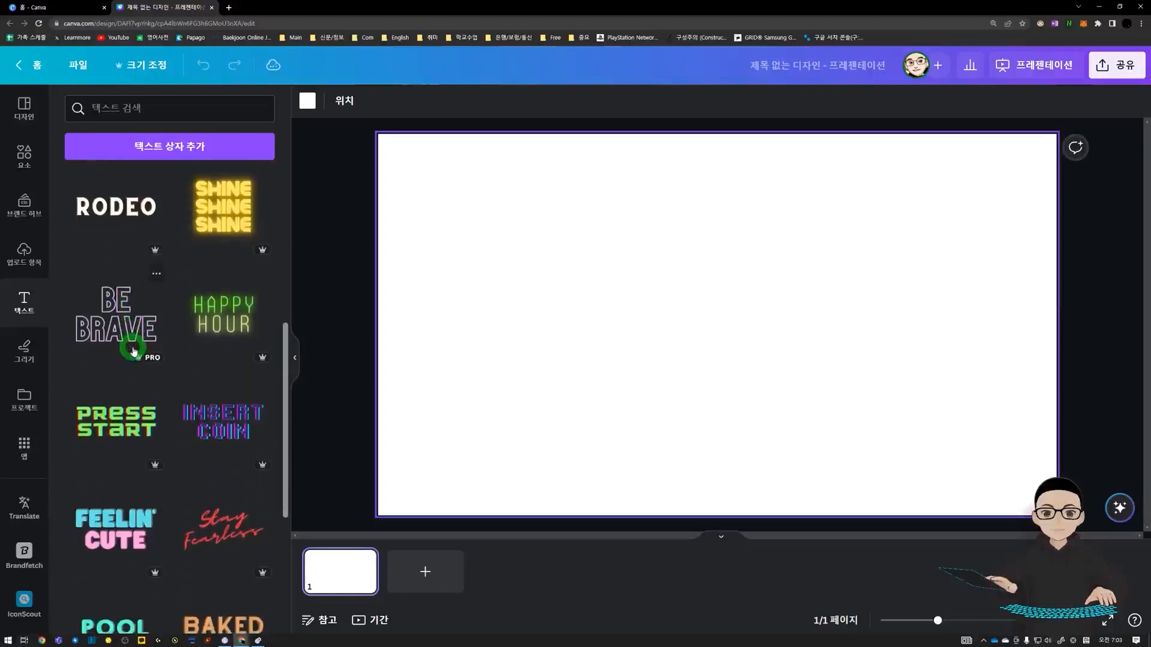
pyautogui.scroll(-3, 133, 351)
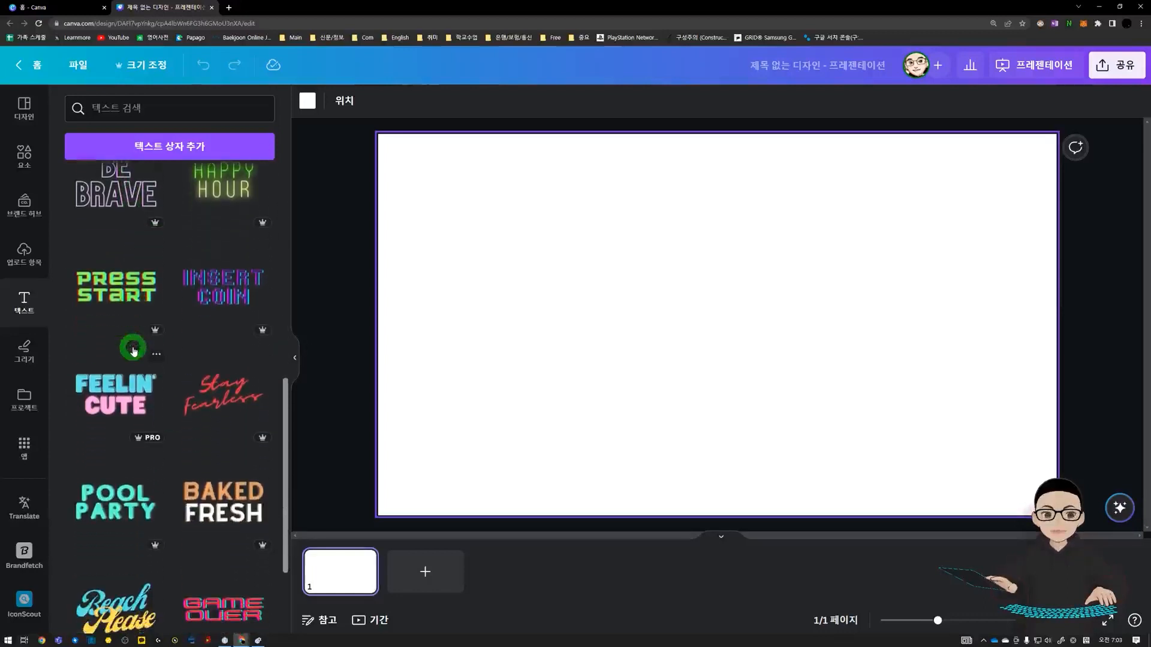
pyautogui.moveTo(151, 333)
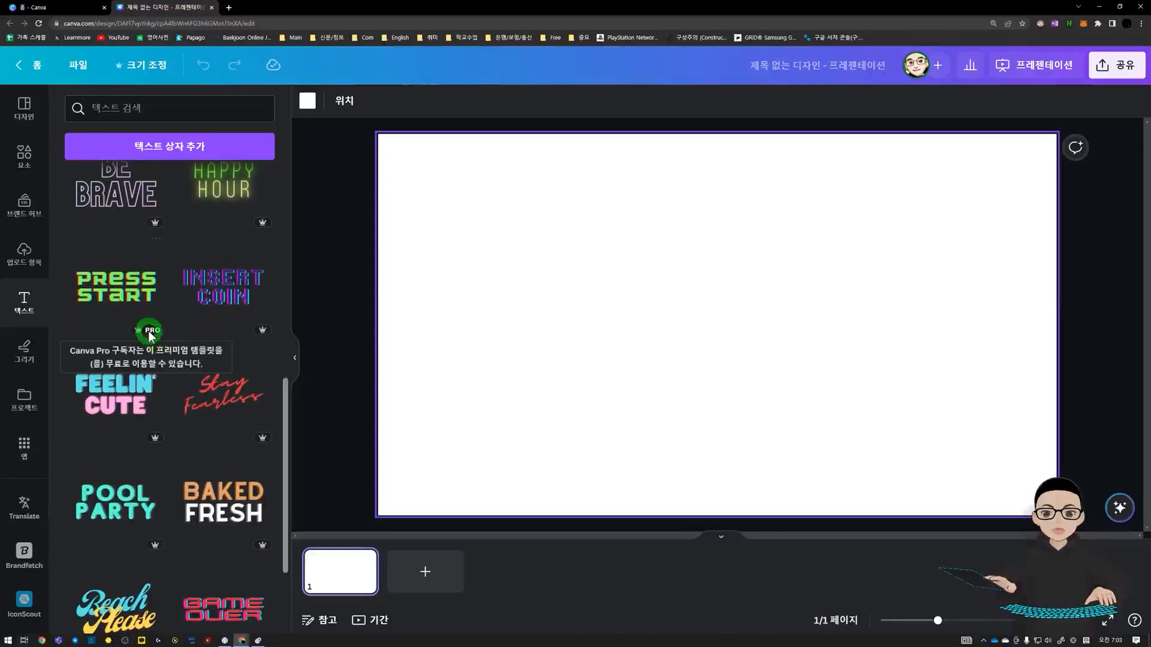
pyautogui.scroll(-6, 169, 401)
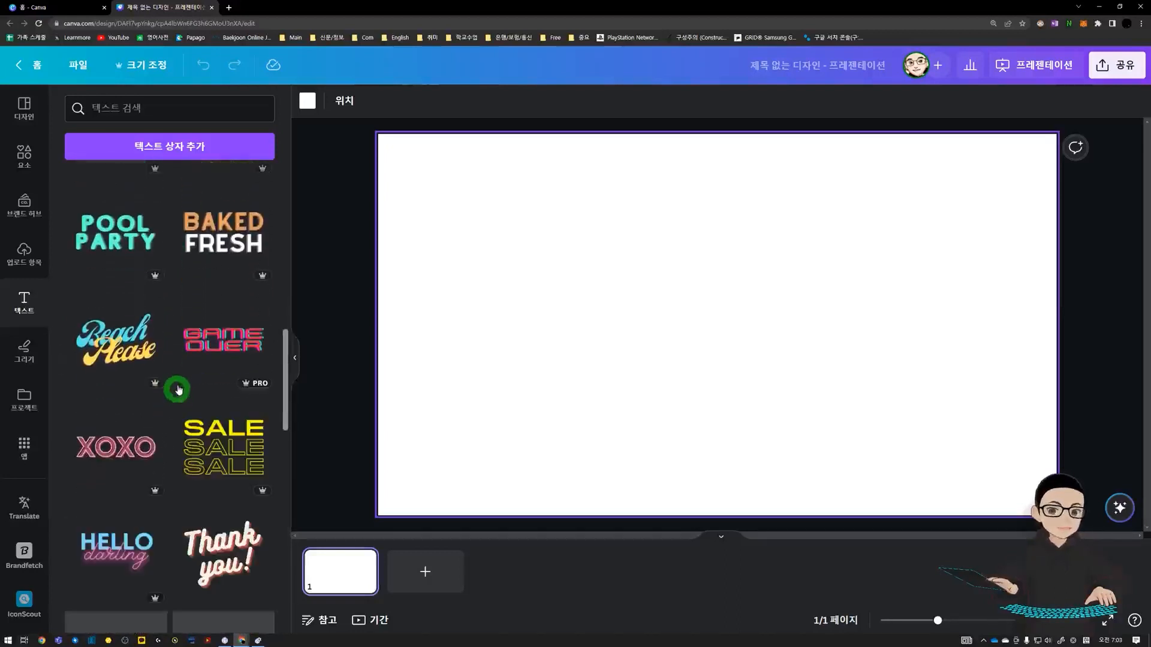
pyautogui.scroll(15, 146, 448)
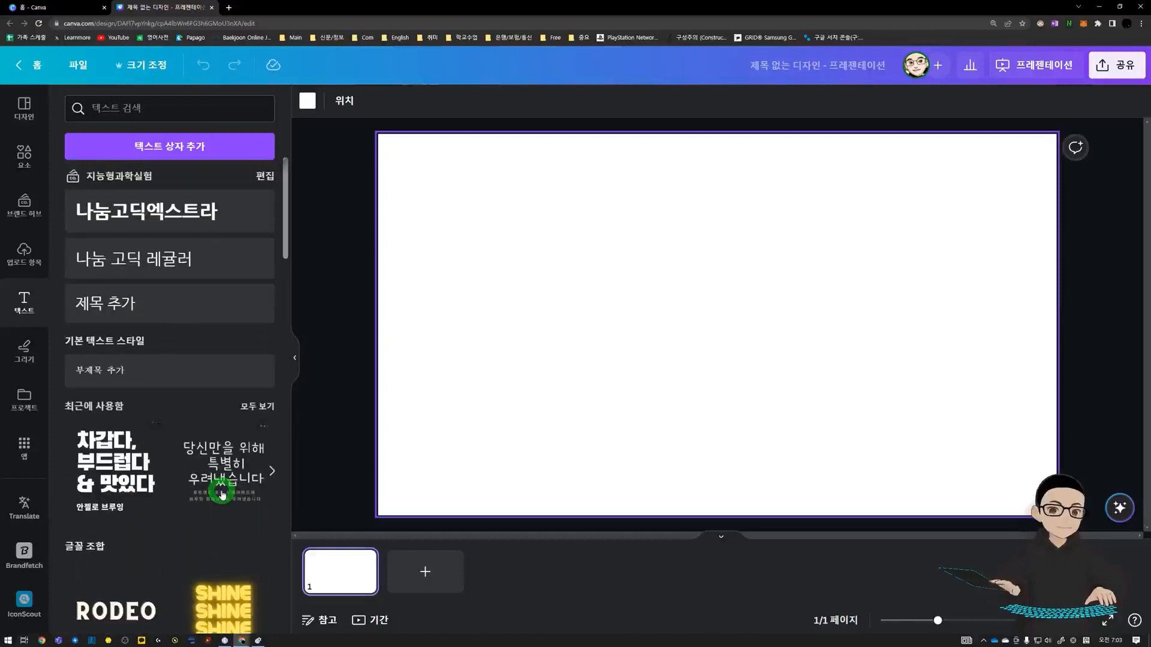
# Step: Add a text box reading 단락 텍스트, enlarge it to a font size of about 69.5 and centre it on the slide
pyautogui.click(154, 147)
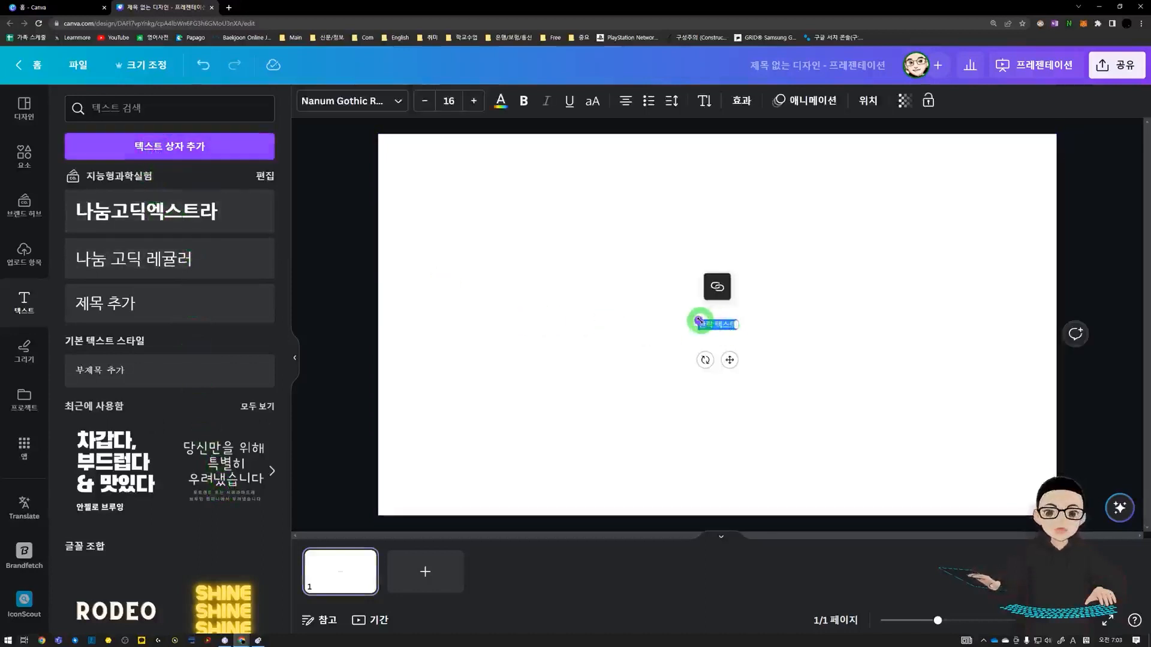
pyautogui.moveTo(699, 321); pyautogui.dragTo(582, 260)
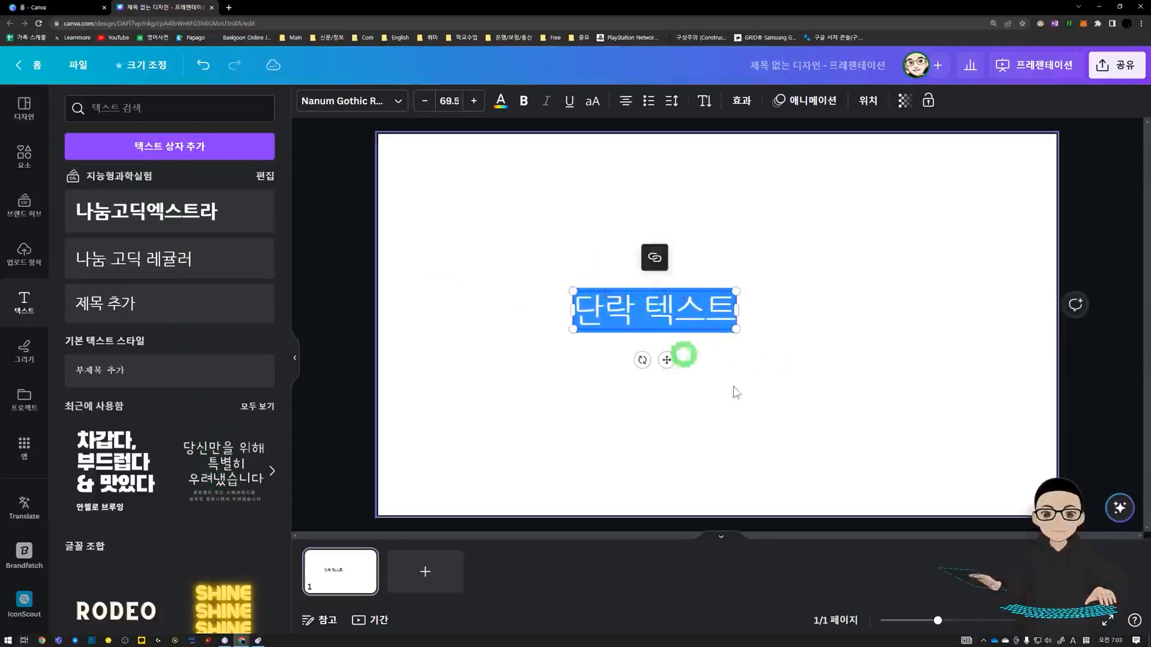
pyautogui.click(649, 307)
pyautogui.moveTo(661, 316); pyautogui.dragTo(717, 325)
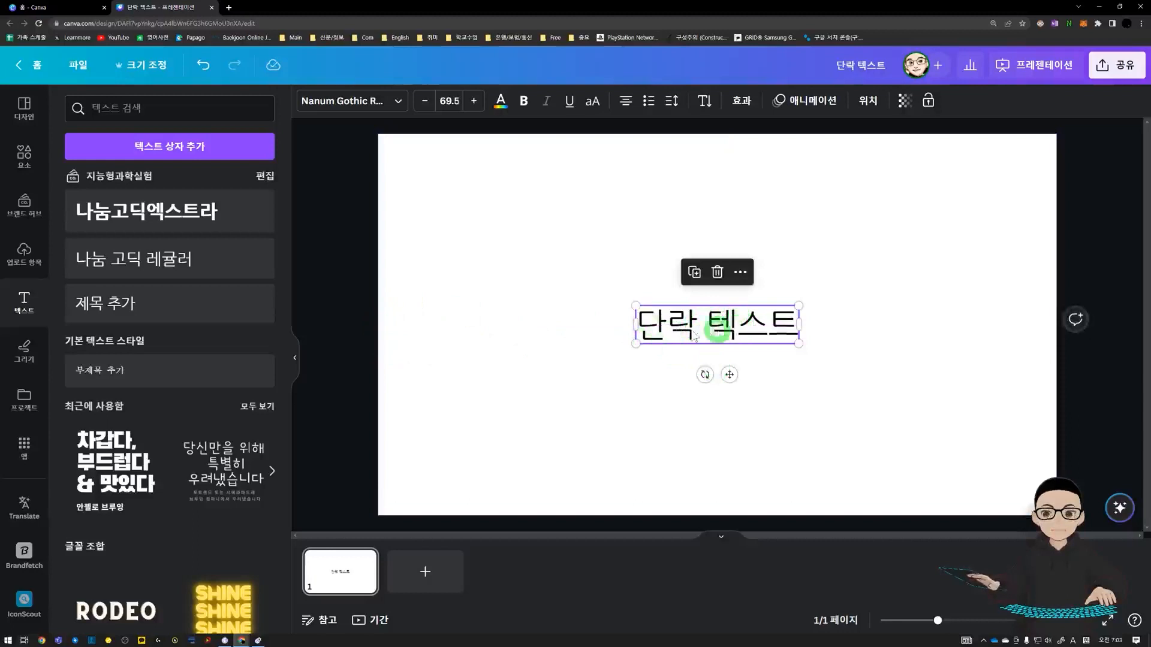
pyautogui.moveTo(746, 334); pyautogui.dragTo(713, 321)
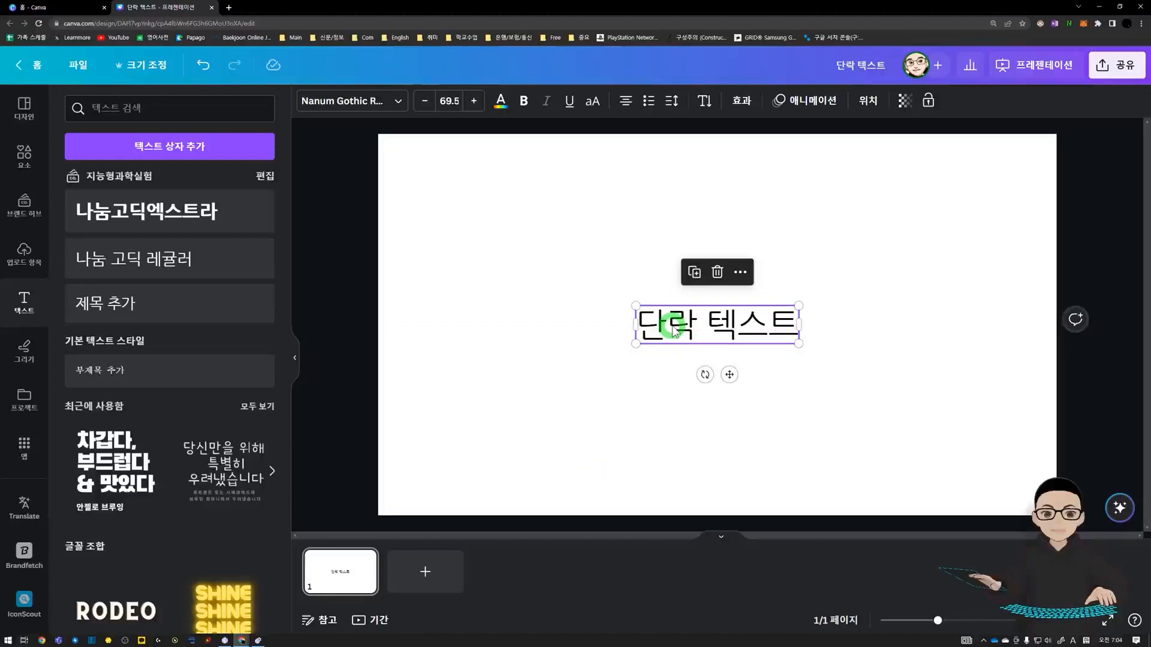
# Step: Duplicate the 단락 텍스트 box and align the copy directly above the original
pyautogui.moveTo(691, 339); pyautogui.dragTo(866, 322)
pyautogui.doubleClick(699, 332)
pyautogui.click(663, 380)
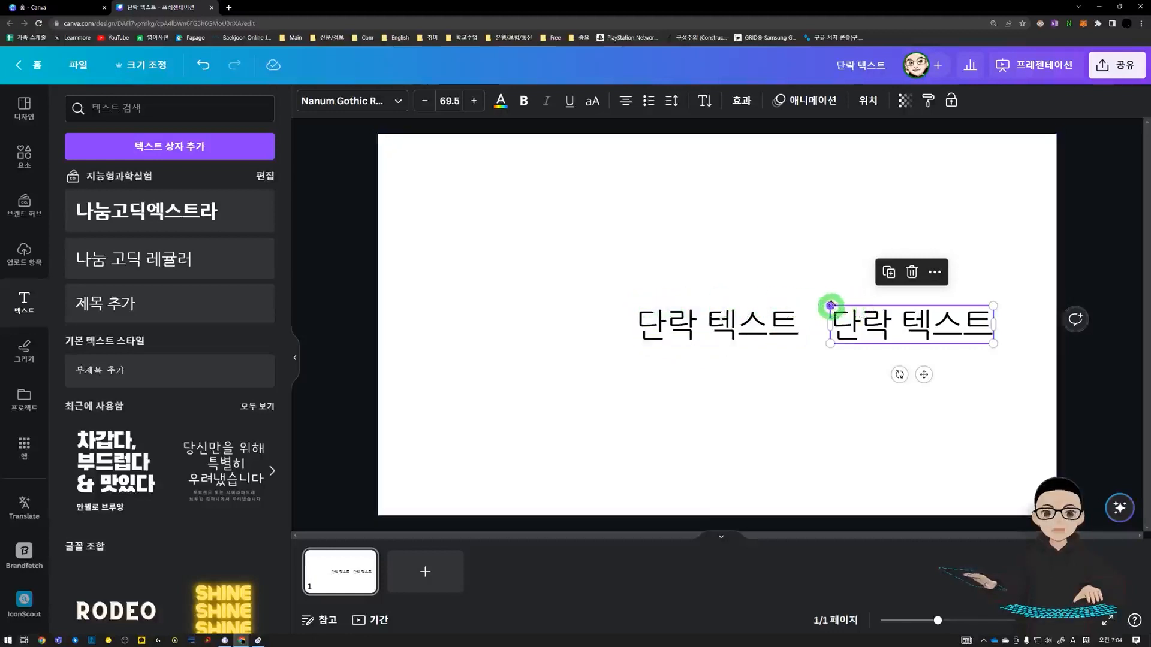
pyautogui.moveTo(861, 321); pyautogui.dragTo(669, 227)
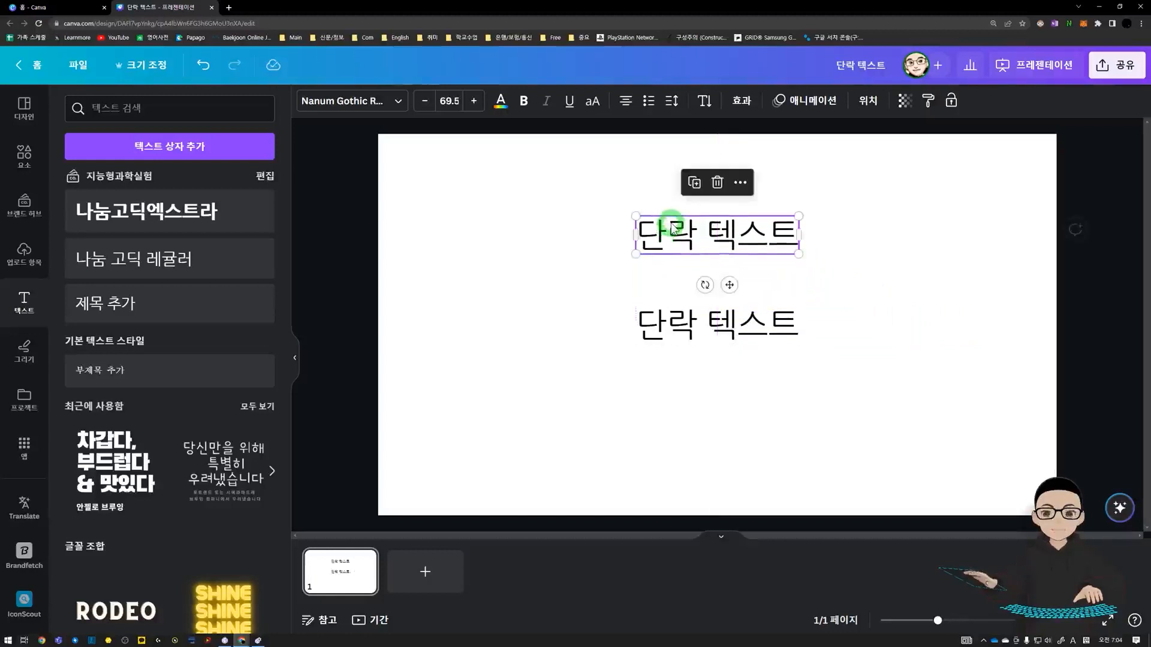
# Step: Delete the lower 단락 텍스트 box and move the remaining one to the upper-left corner of the slide's margins
pyautogui.click(686, 332)
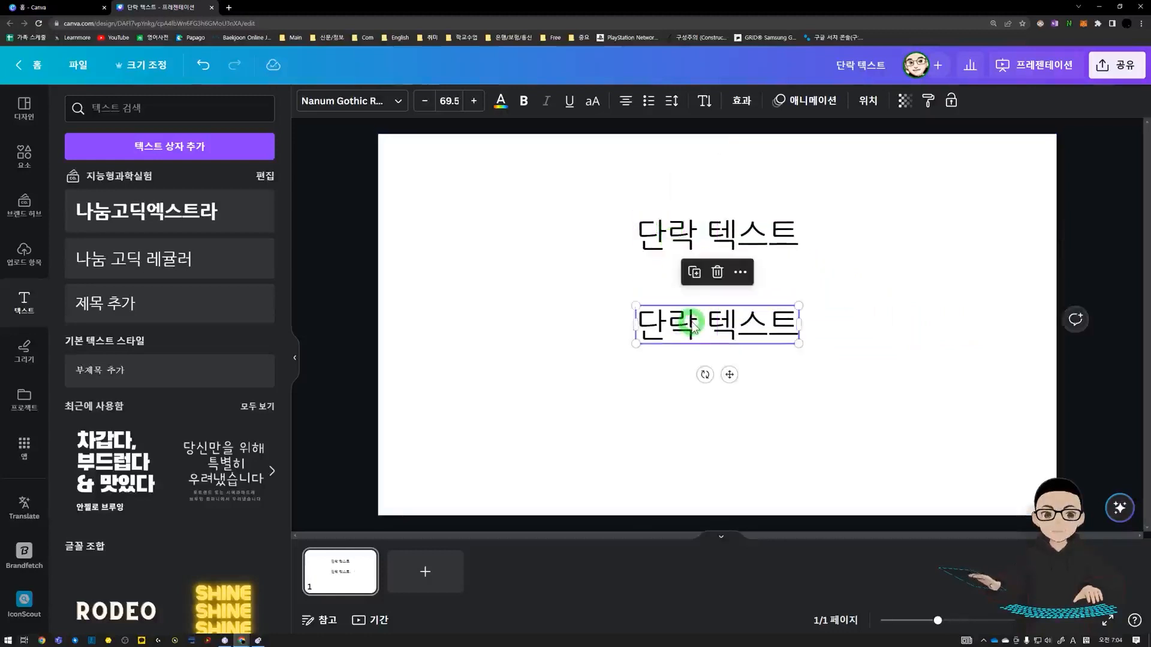
pyautogui.click(673, 231)
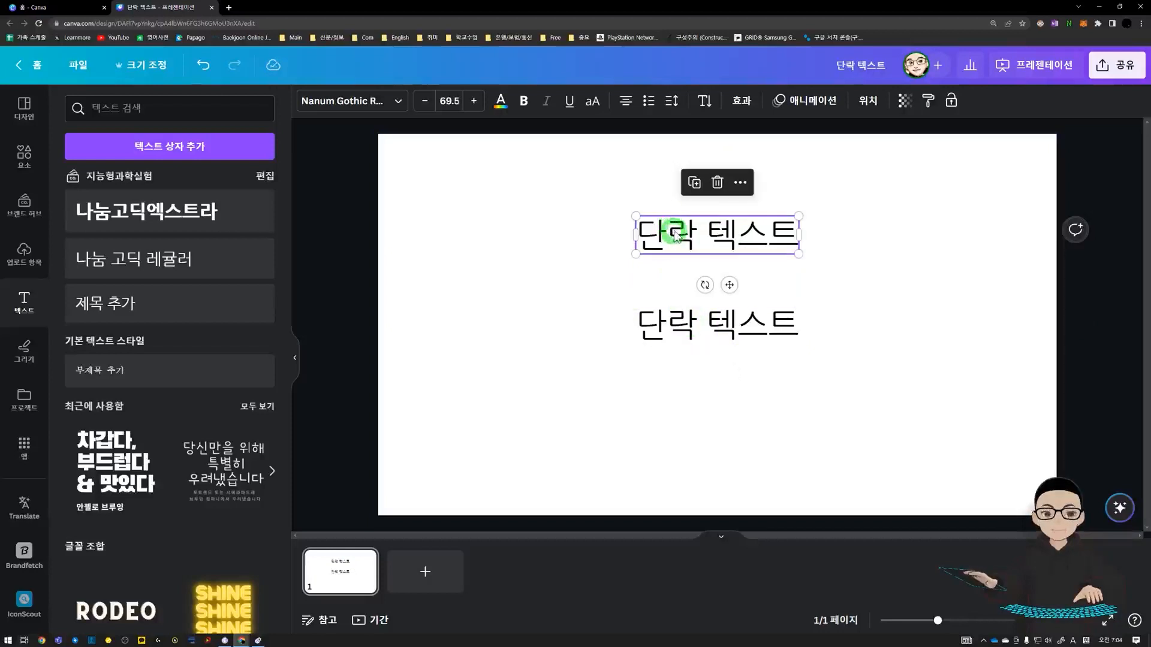
pyautogui.click(695, 332)
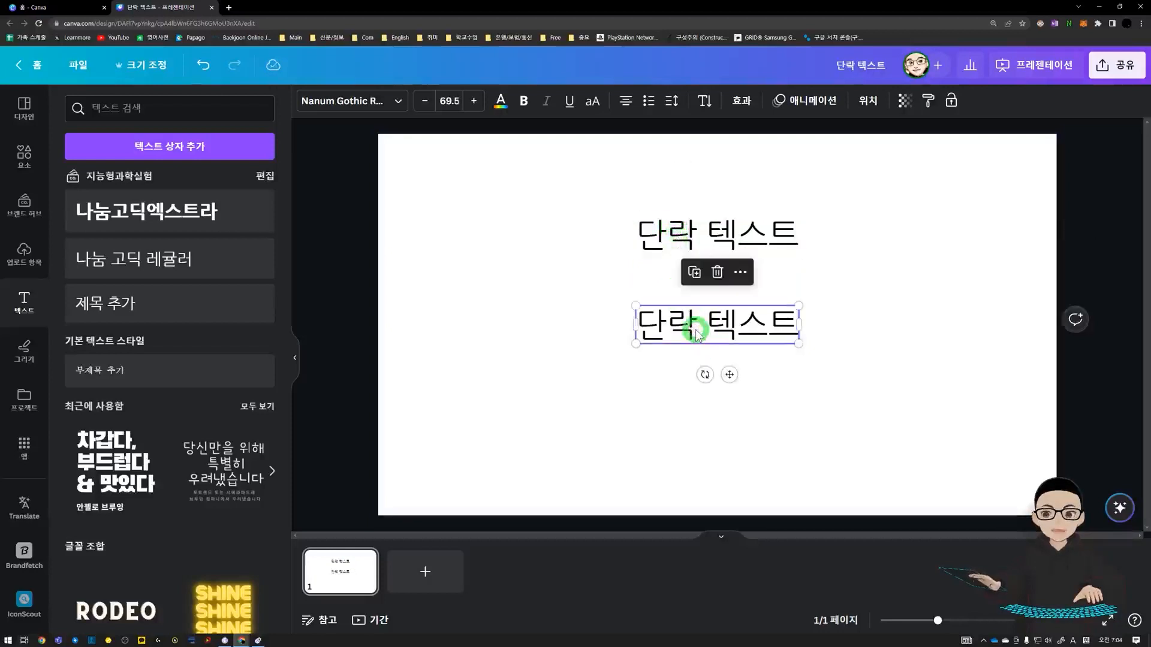
pyautogui.press('Delete')
pyautogui.moveTo(682, 247); pyautogui.dragTo(457, 185)
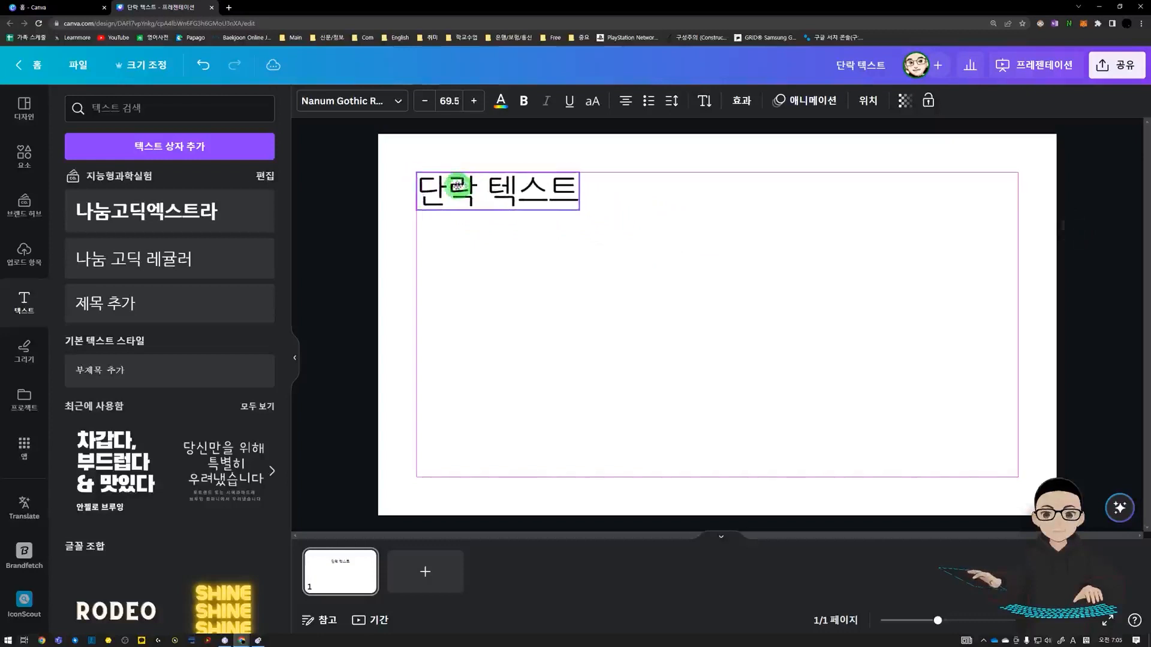
# Step: Scale the 단락 텍스트 box up to a font size of about 121
pyautogui.moveTo(581, 210); pyautogui.dragTo(707, 219)
pyautogui.moveTo(765, 274)
pyautogui.mouseDown()
pyautogui.moveTo(948, 334)
pyautogui.moveTo(666, 213)
pyautogui.moveTo(806, 294)
pyautogui.moveTo(939, 343)
pyautogui.moveTo(787, 279)
pyautogui.mouseUp()
pyautogui.moveTo(686, 239); pyautogui.dragTo(741, 260)
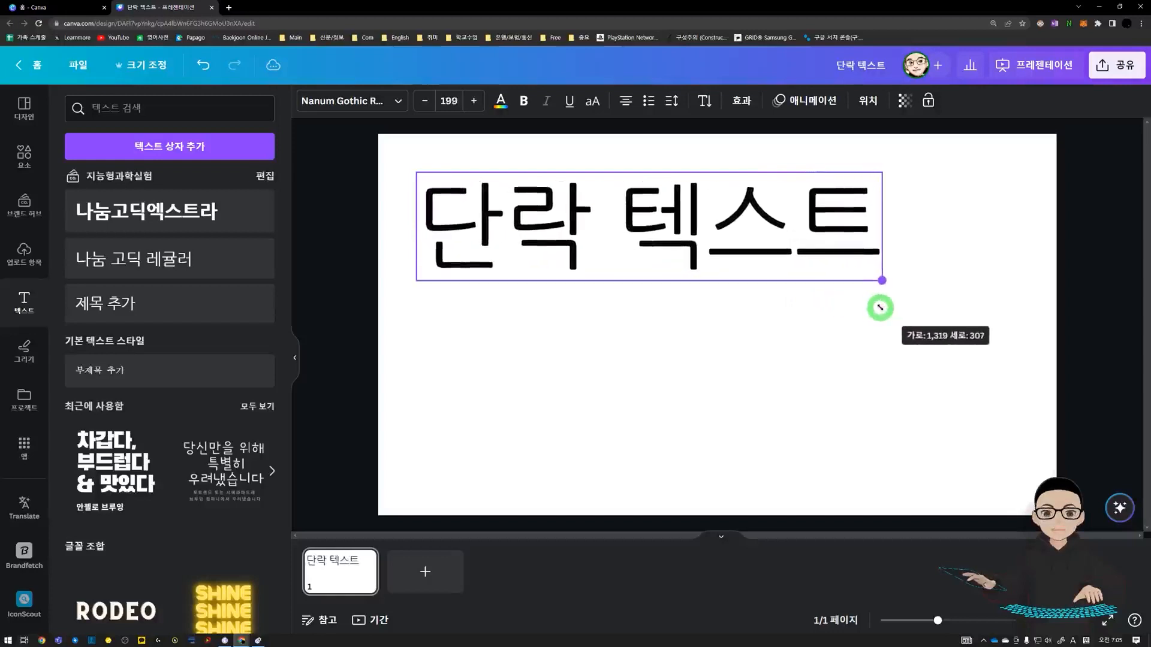
pyautogui.moveTo(868, 301); pyautogui.dragTo(832, 271)
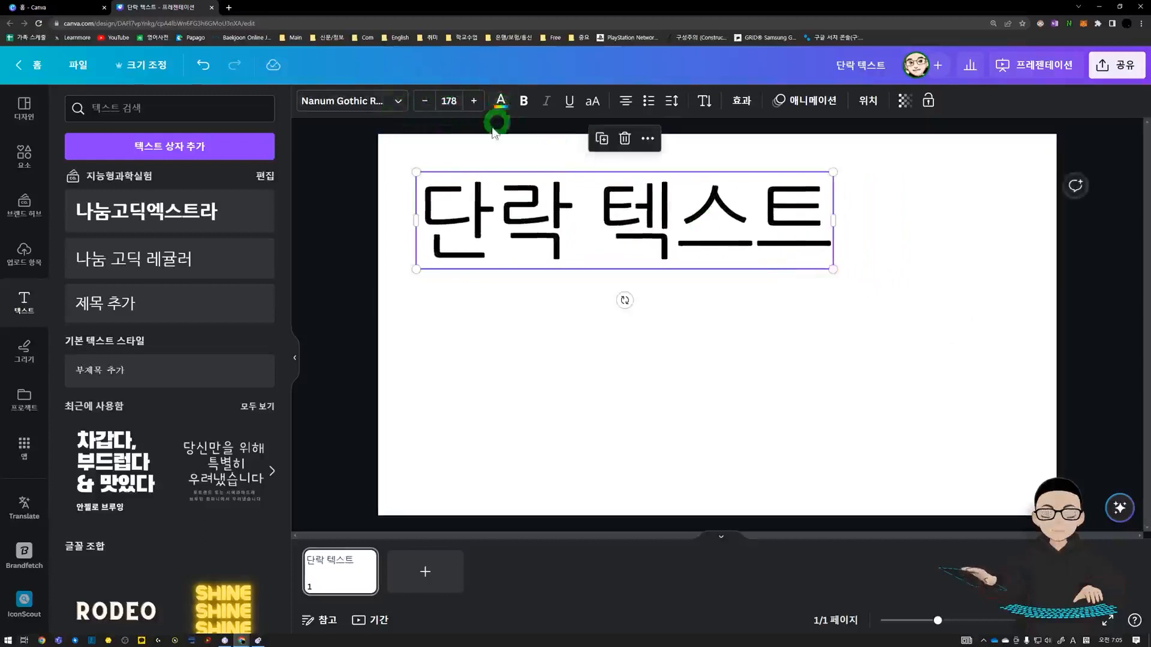
pyautogui.moveTo(833, 271); pyautogui.dragTo(700, 249)
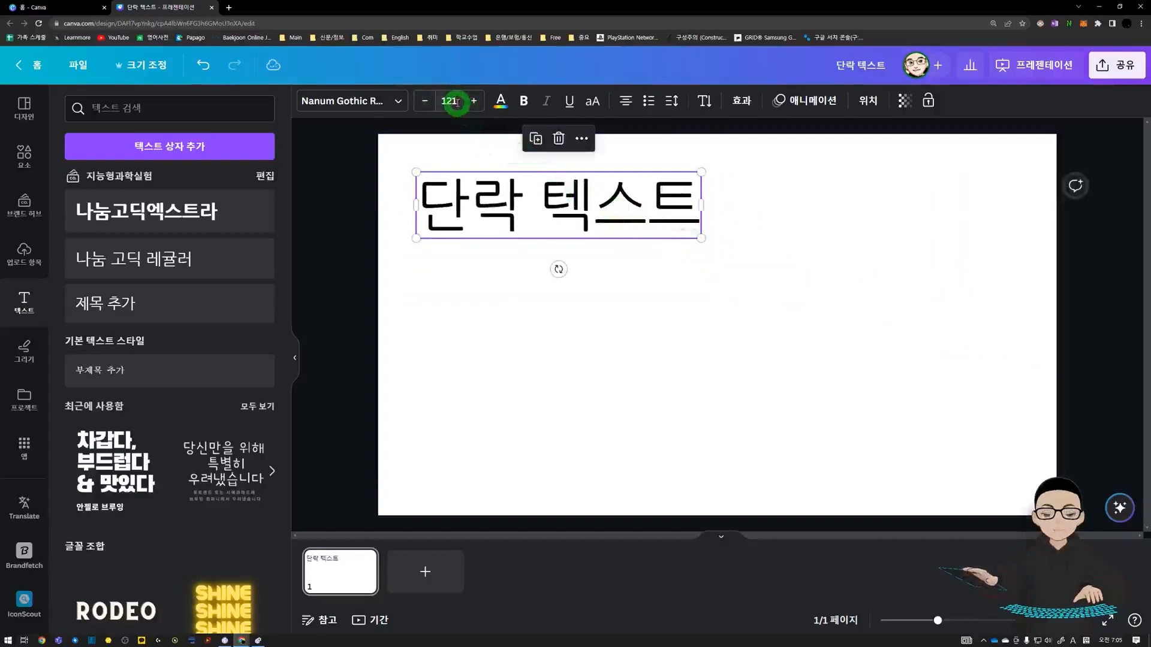
# Step: Set the font size of the 단락 텍스트 box to 30 and deselect it
pyautogui.click(455, 102)
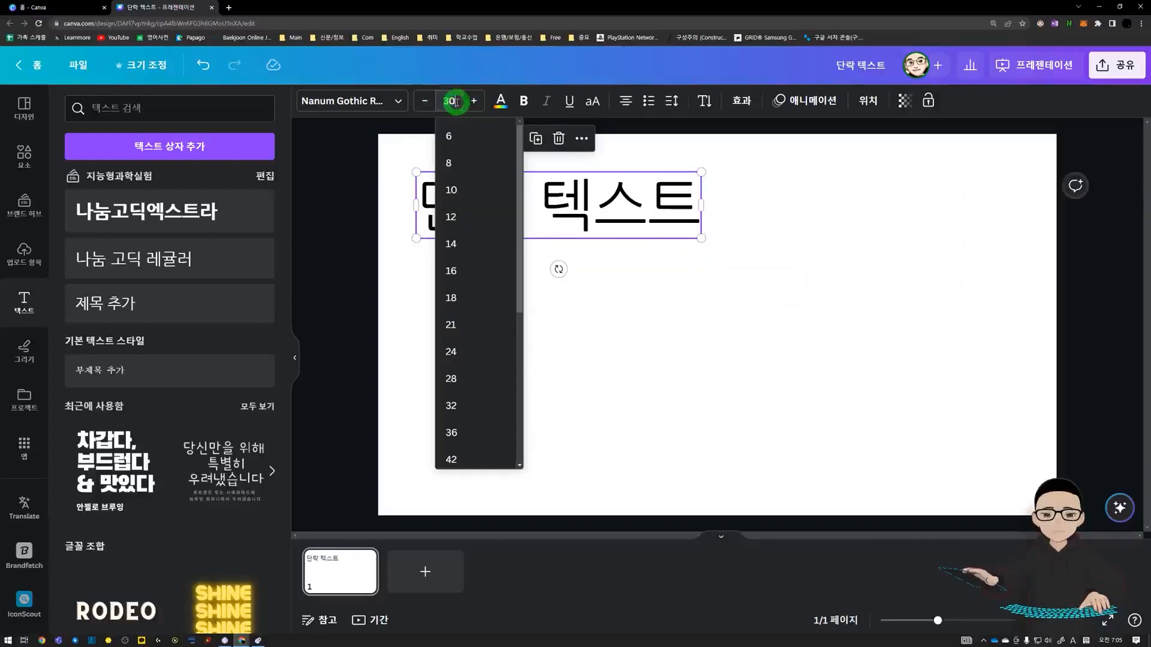
pyautogui.press('Return')
pyautogui.click(630, 252)
pyautogui.moveTo(576, 188); pyautogui.dragTo(469, 183)
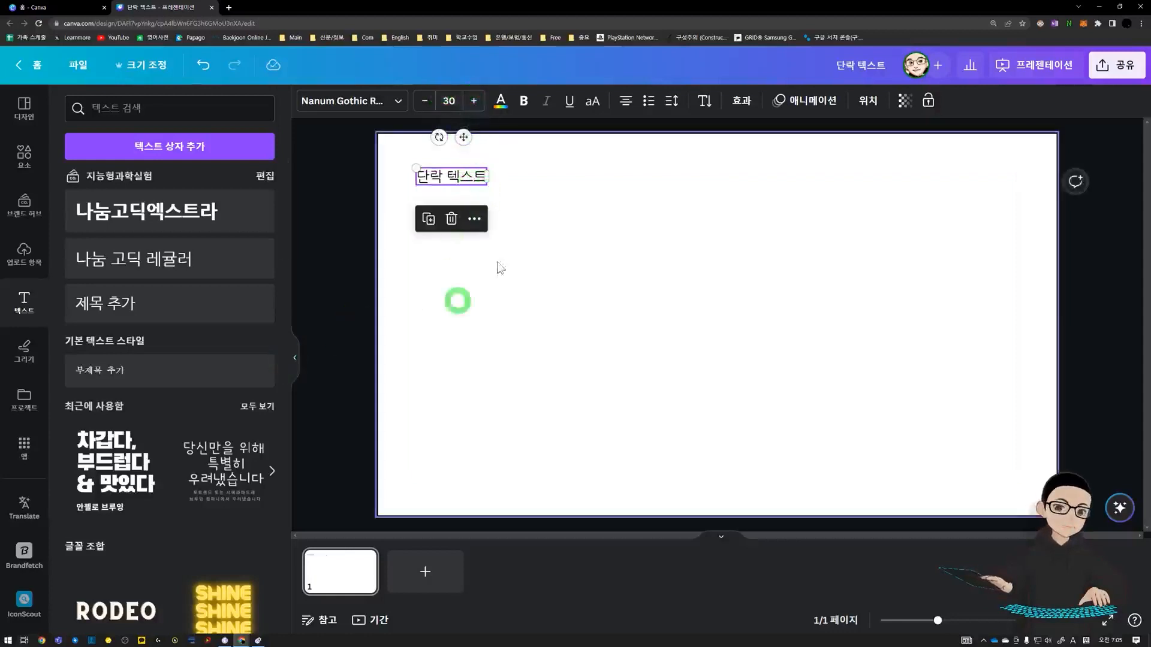
pyautogui.click(509, 192)
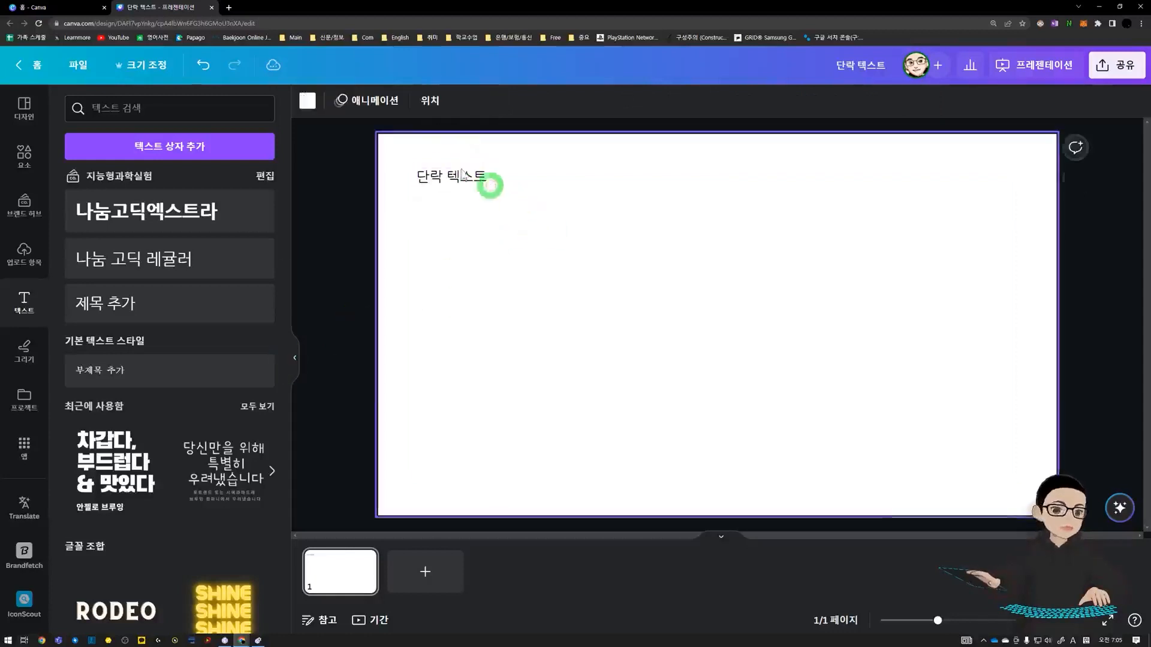
# Step: Open the font list for the 단락 텍스트 box and scale the box up to a font size of about 84.4
pyautogui.click(464, 177)
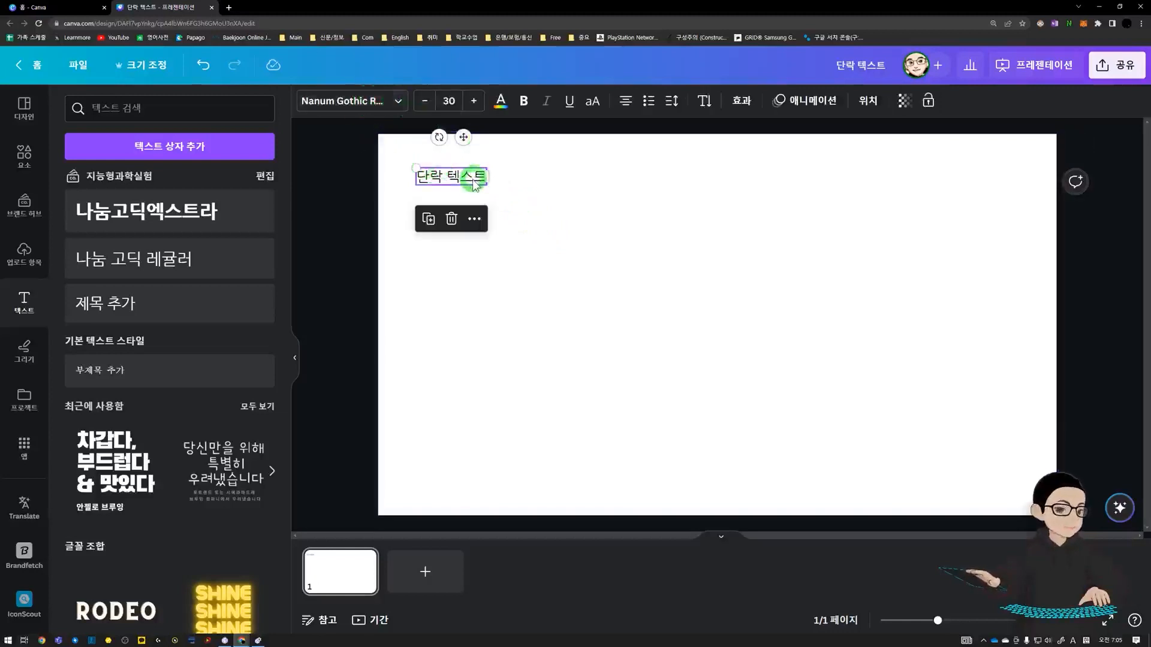
pyautogui.click(399, 102)
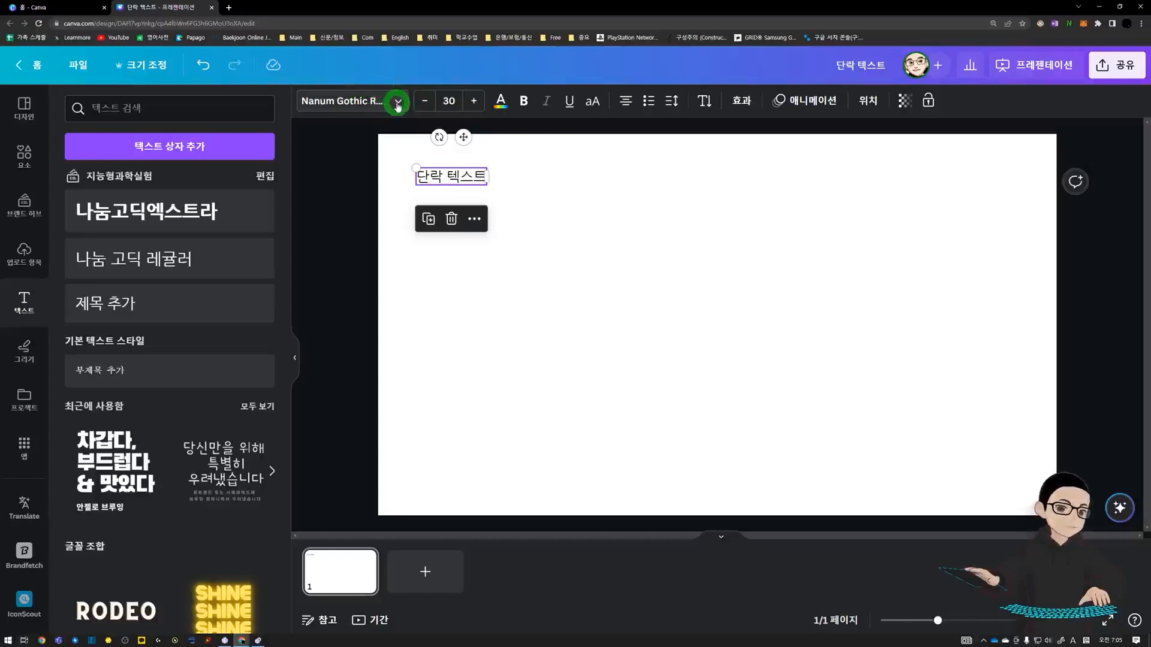
pyautogui.click(487, 183)
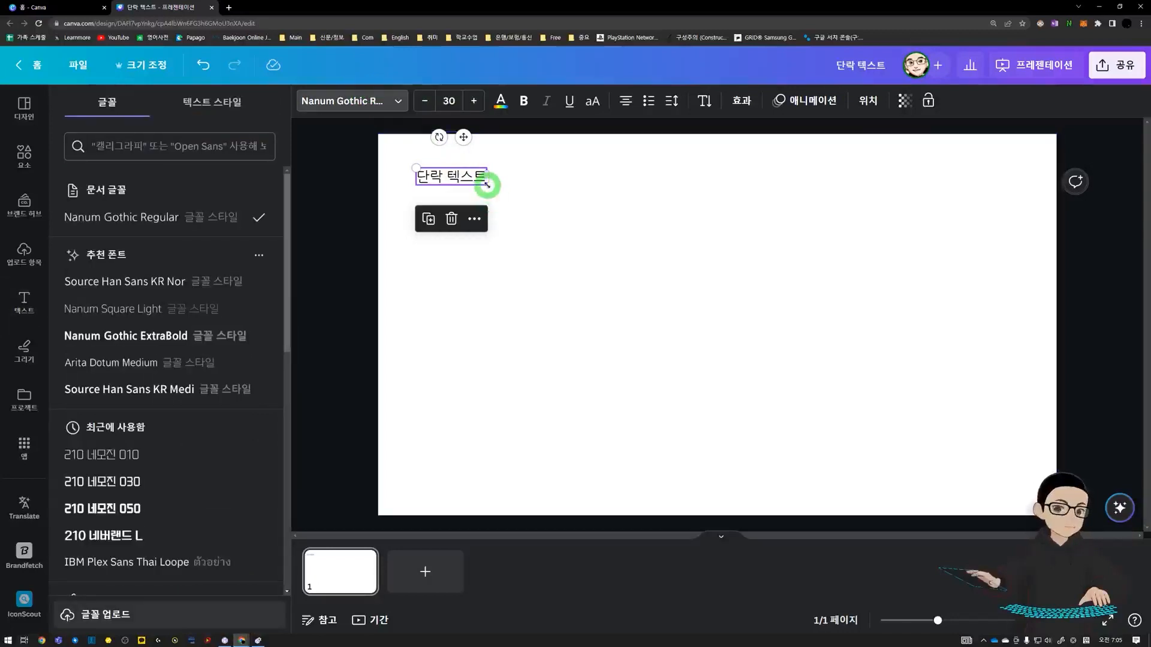
pyautogui.moveTo(487, 183); pyautogui.dragTo(613, 230)
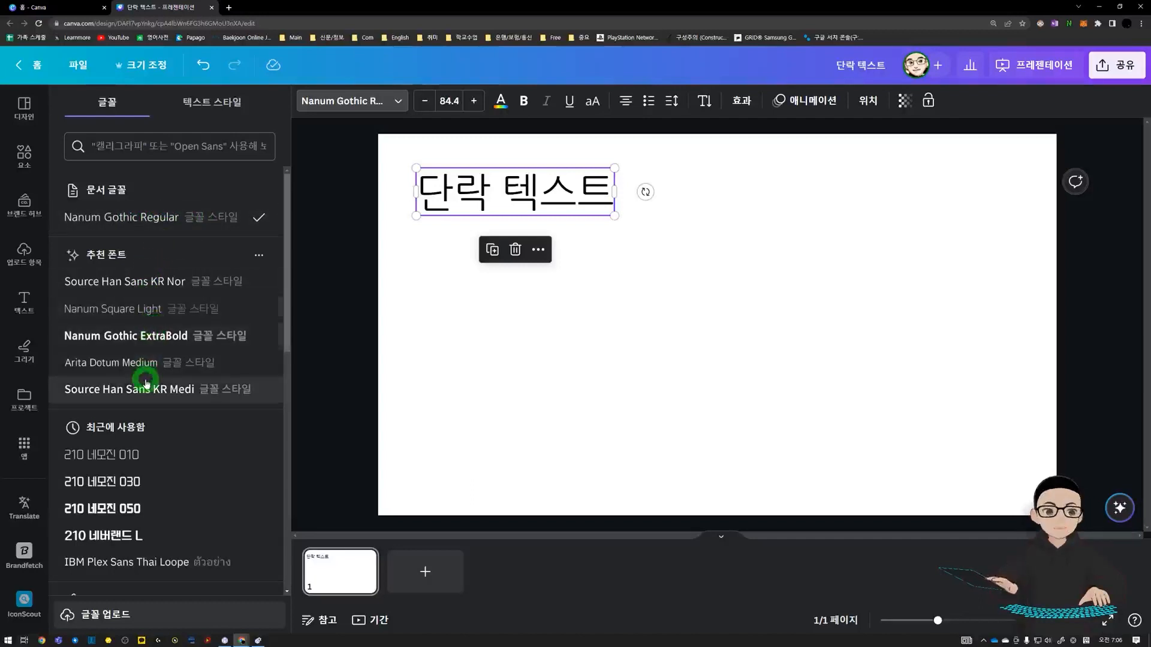
# Step: Browse the Korean fonts and apply 210 미쓰리 to the 단락 텍스트 box
pyautogui.scroll(-2, 145, 384)
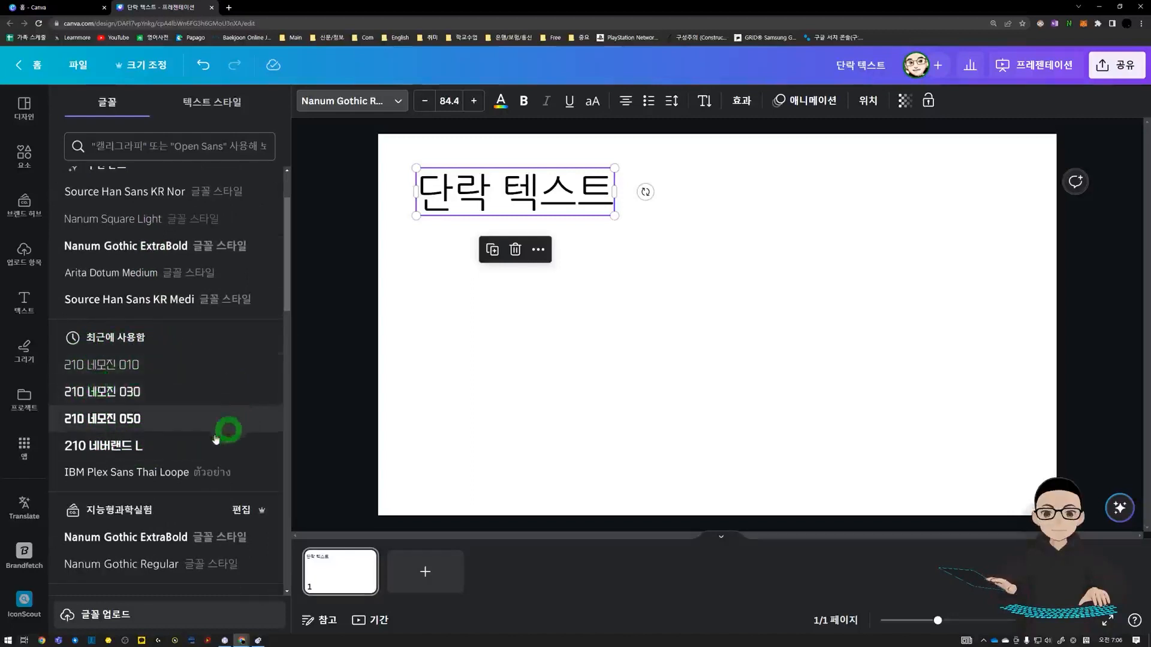
pyautogui.scroll(-3, 187, 367)
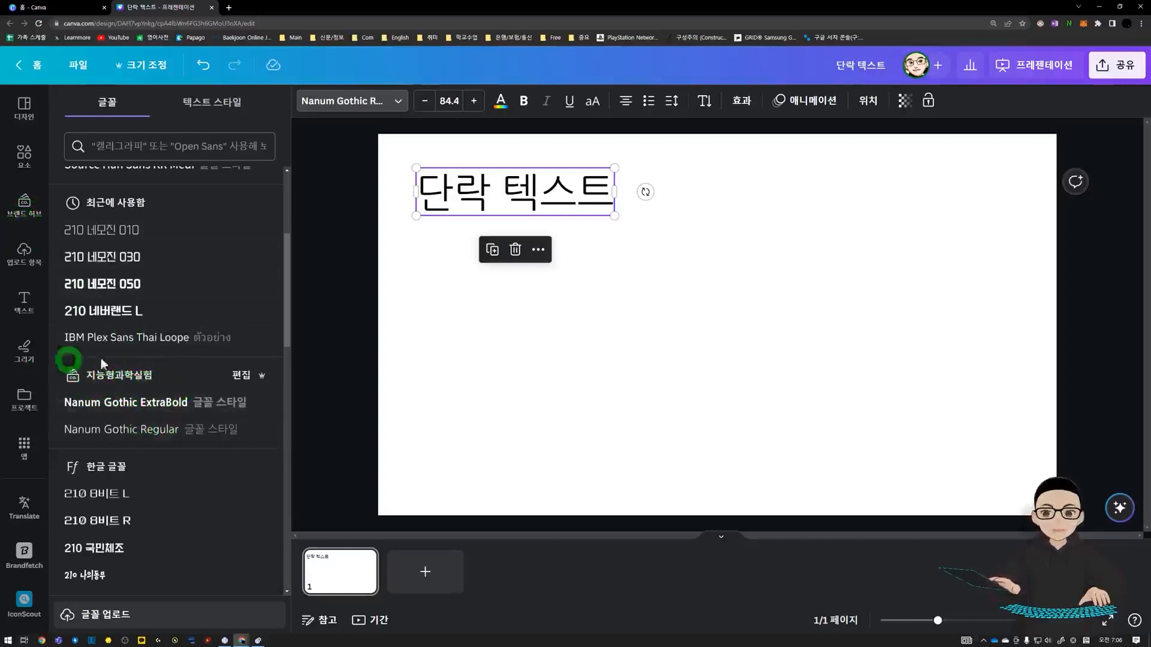
pyautogui.scroll(-2, 111, 368)
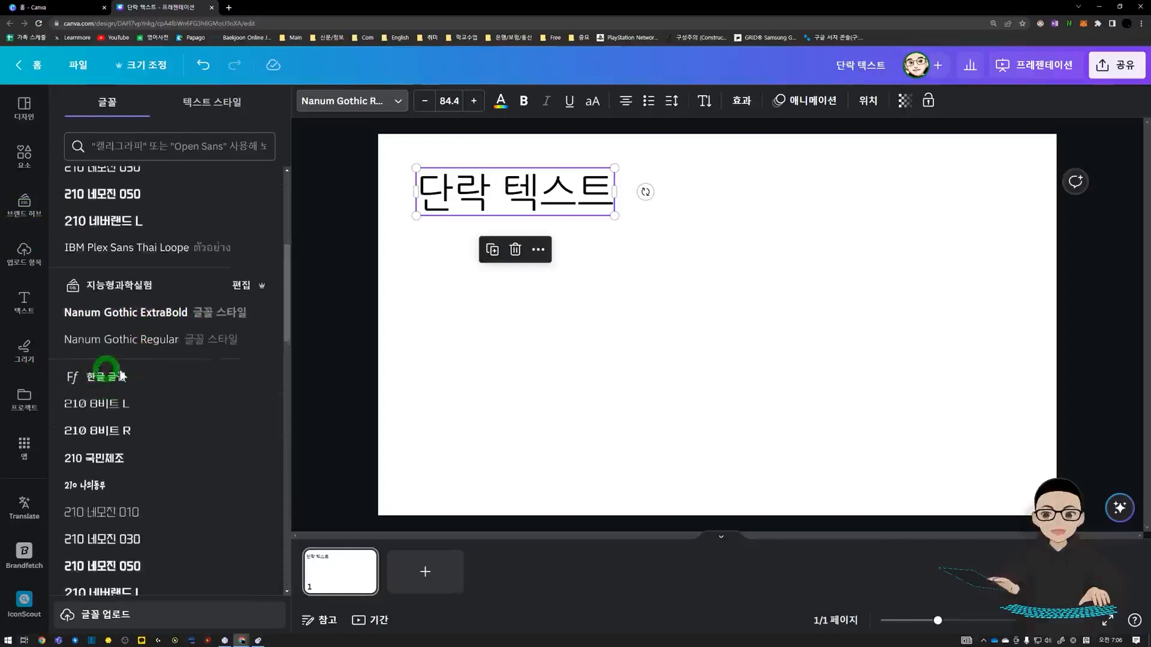
pyautogui.scroll(-4, 126, 430)
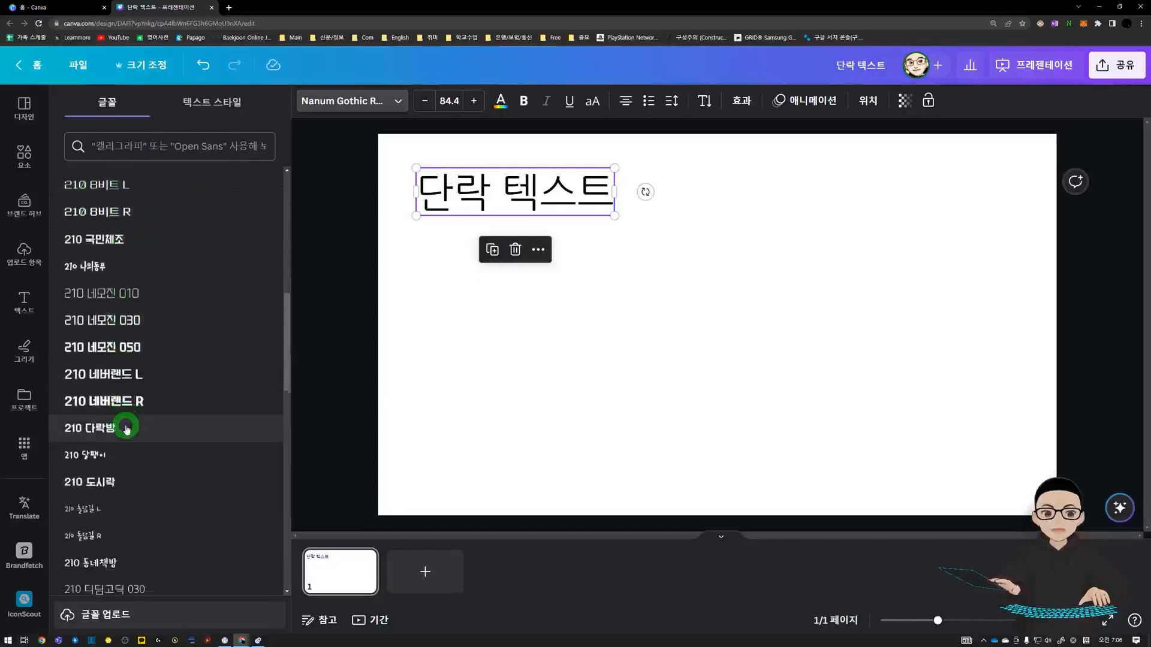
pyautogui.scroll(-10, 126, 429)
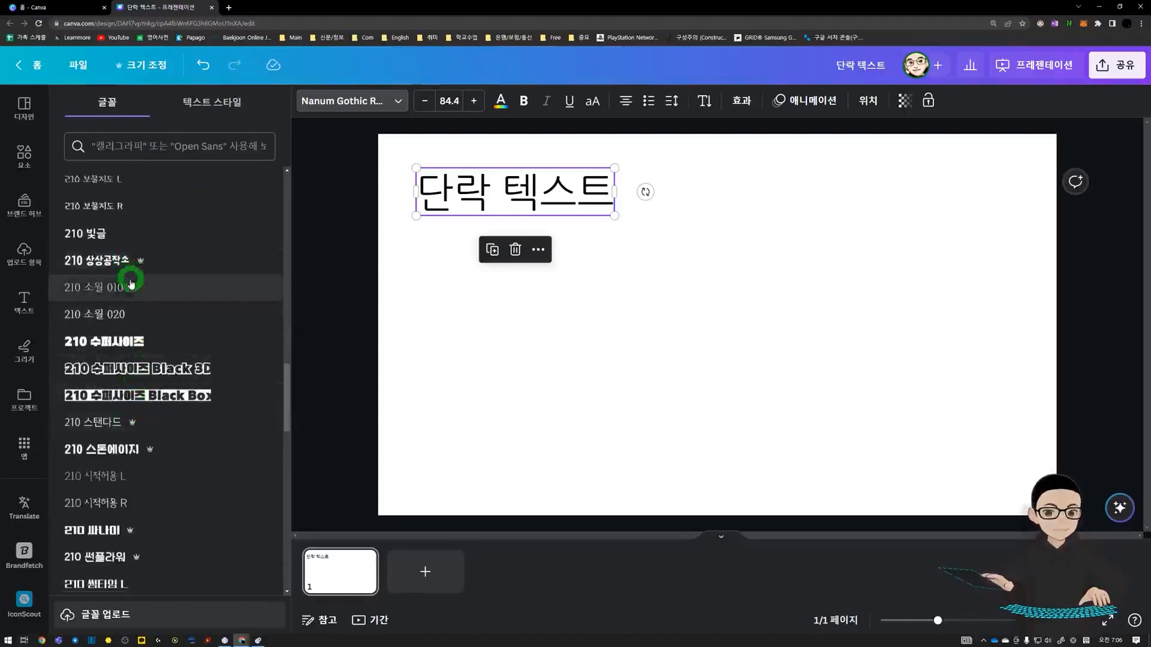
pyautogui.scroll(6, 123, 270)
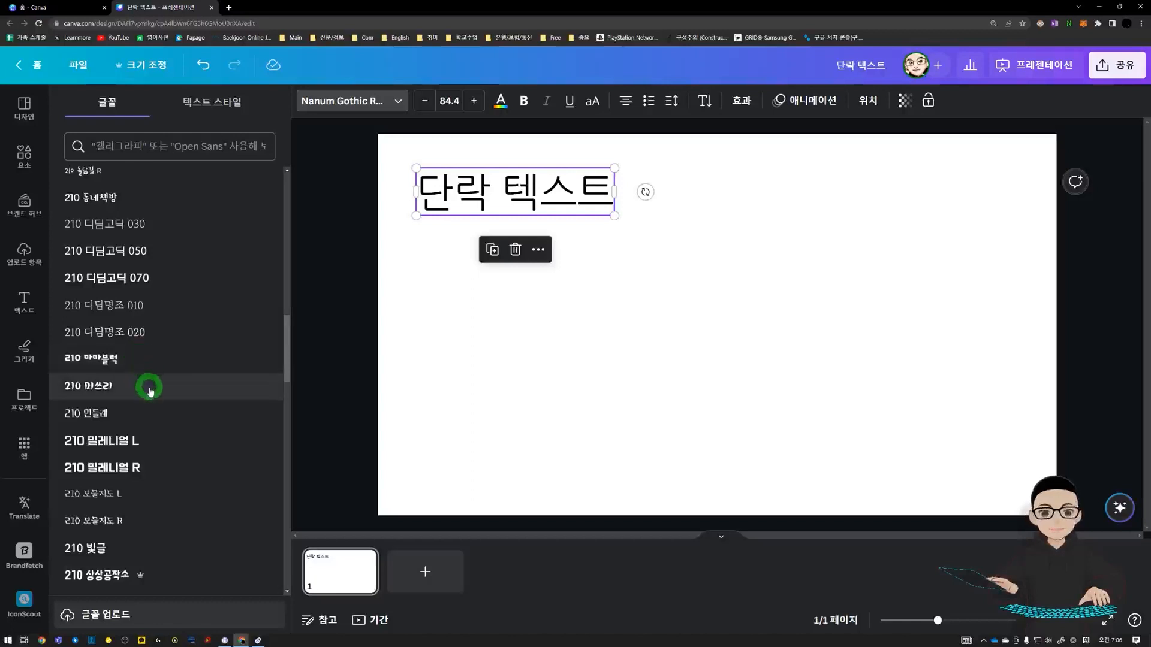
pyautogui.scroll(-2, 154, 404)
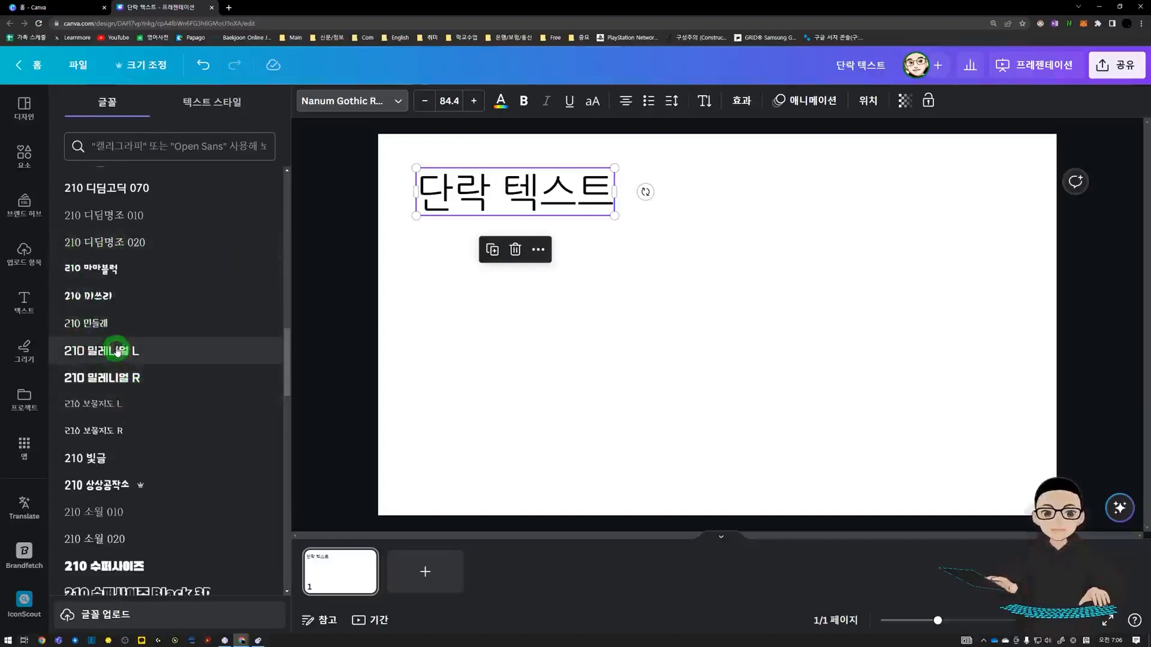
pyautogui.click(117, 298)
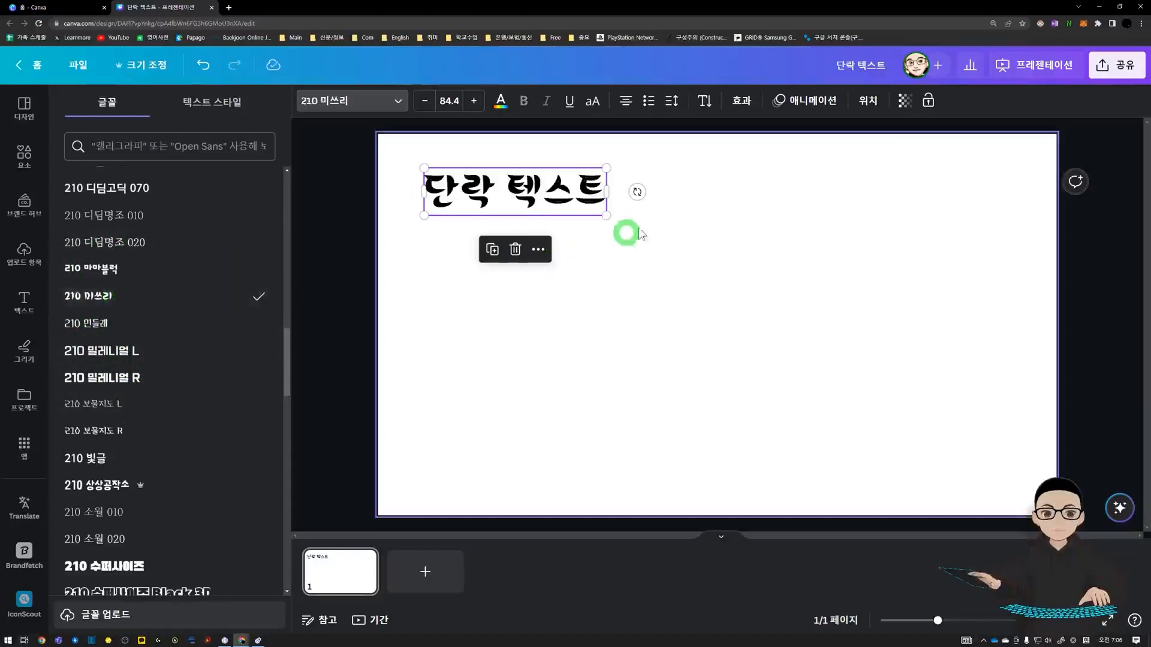
# Step: Scale the 단락 텍스트 box up to a font size of about 104 and move it to the slide's centre
pyautogui.moveTo(607, 214); pyautogui.dragTo(648, 232)
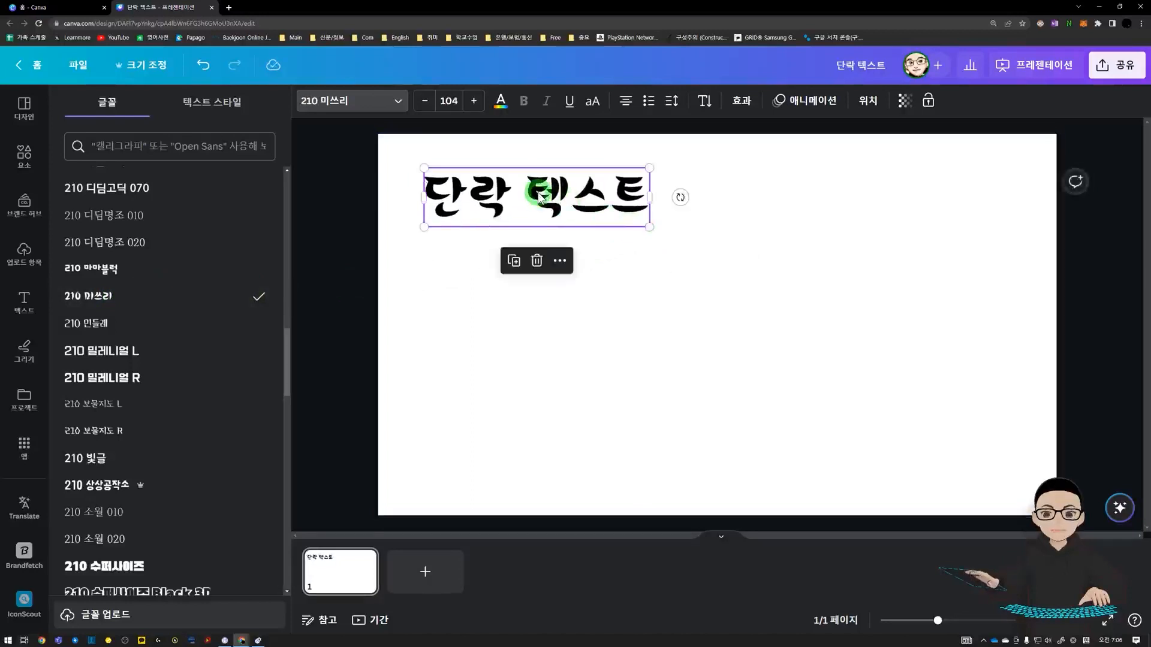
pyautogui.moveTo(565, 214); pyautogui.dragTo(744, 341)
# Step: Look through more 210 fonts, view the font upload file chooser and cancel it without uploading
pyautogui.scroll(-8, 150, 354)
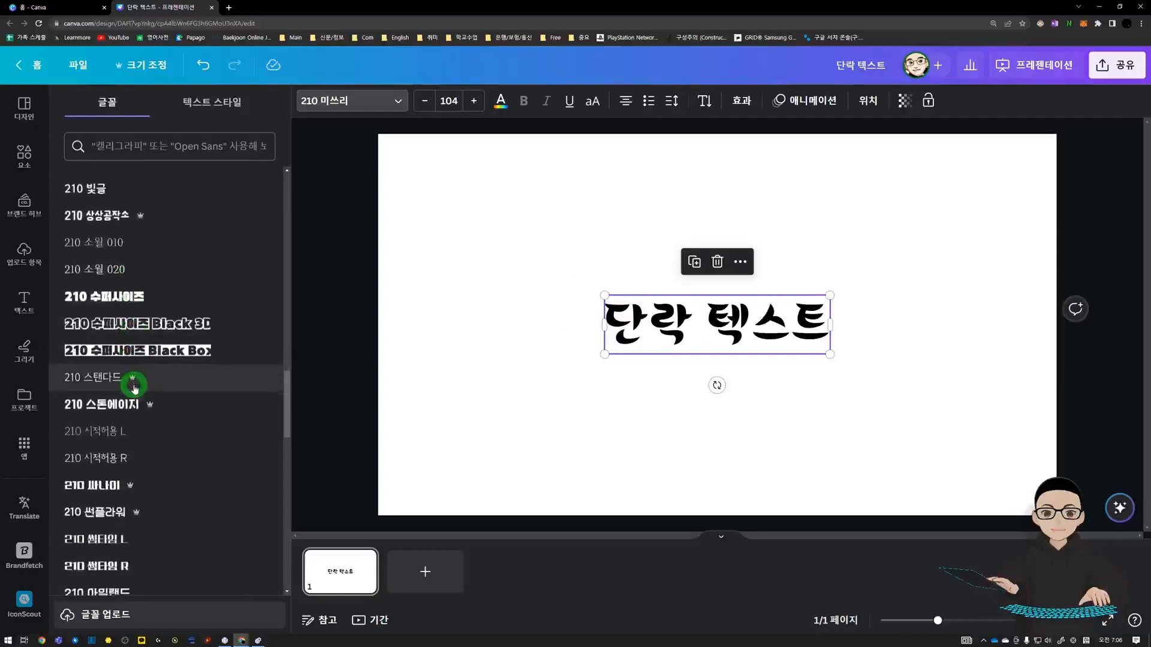
pyautogui.scroll(-3, 134, 387)
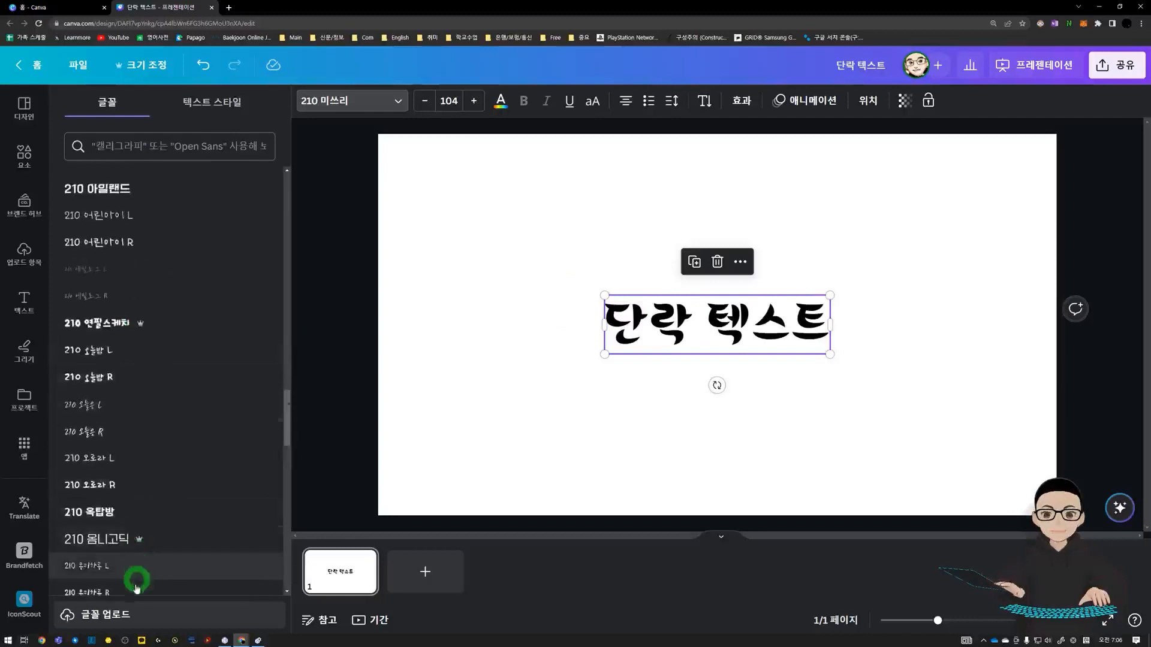
pyautogui.click(130, 618)
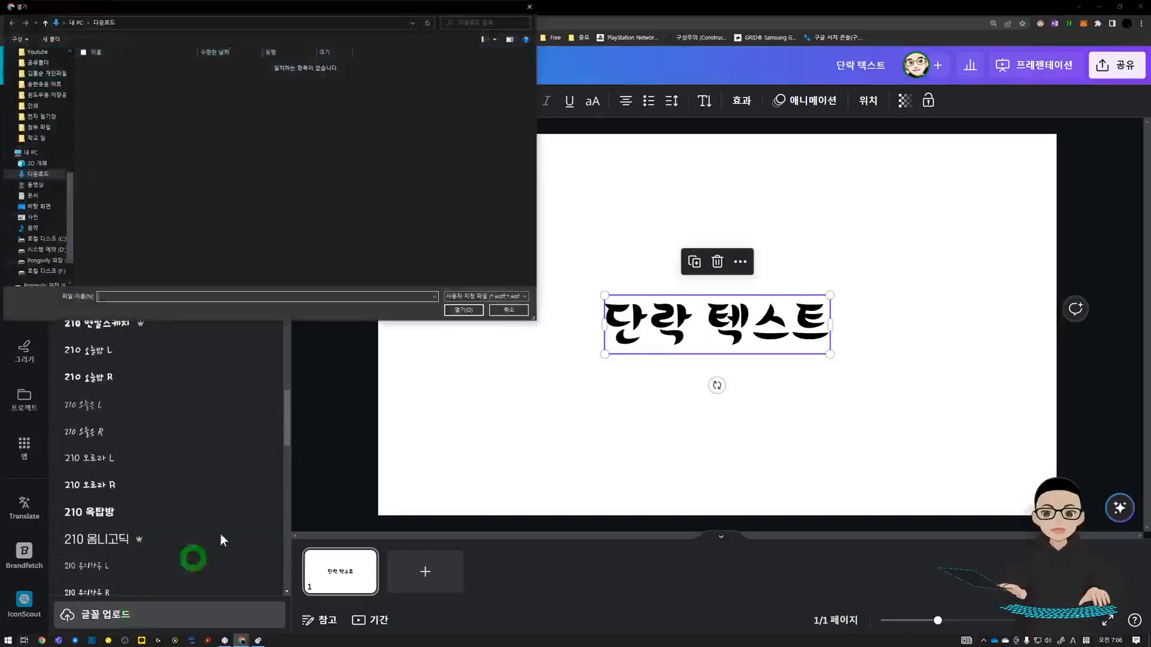
pyautogui.click(509, 311)
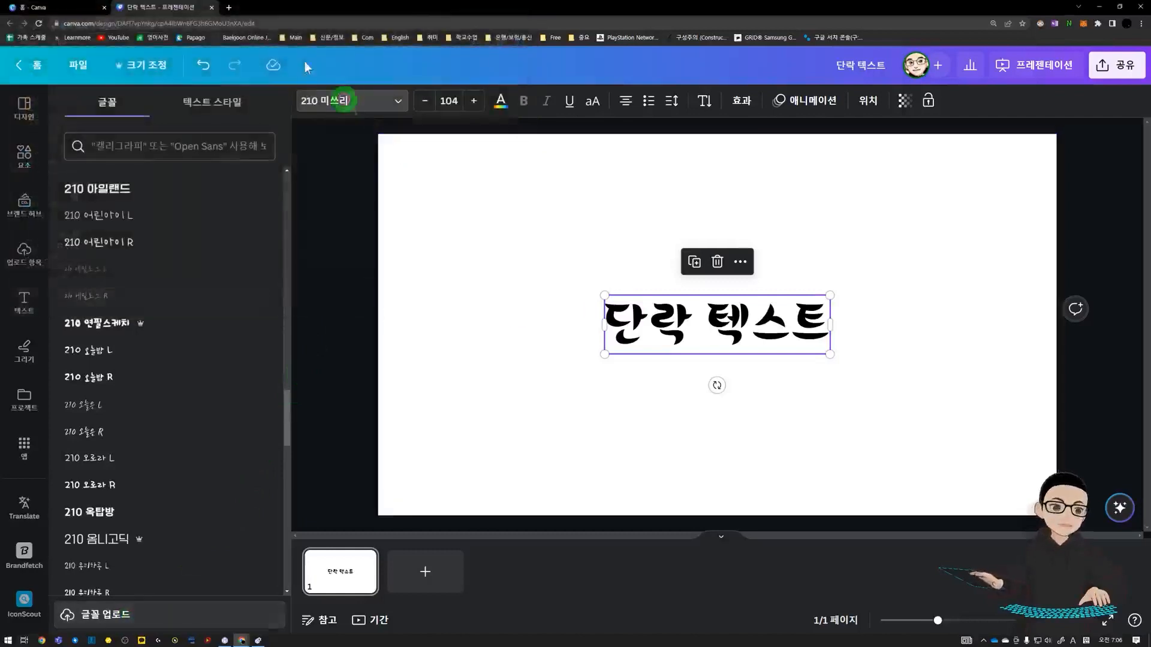
# Step: Search Google for 눈누 in a new browser tab, open noonnu.cc and look through its recommended fonts
pyautogui.click(229, 8)
pyautogui.click(518, 186)
pyautogui.write('ㄴ')
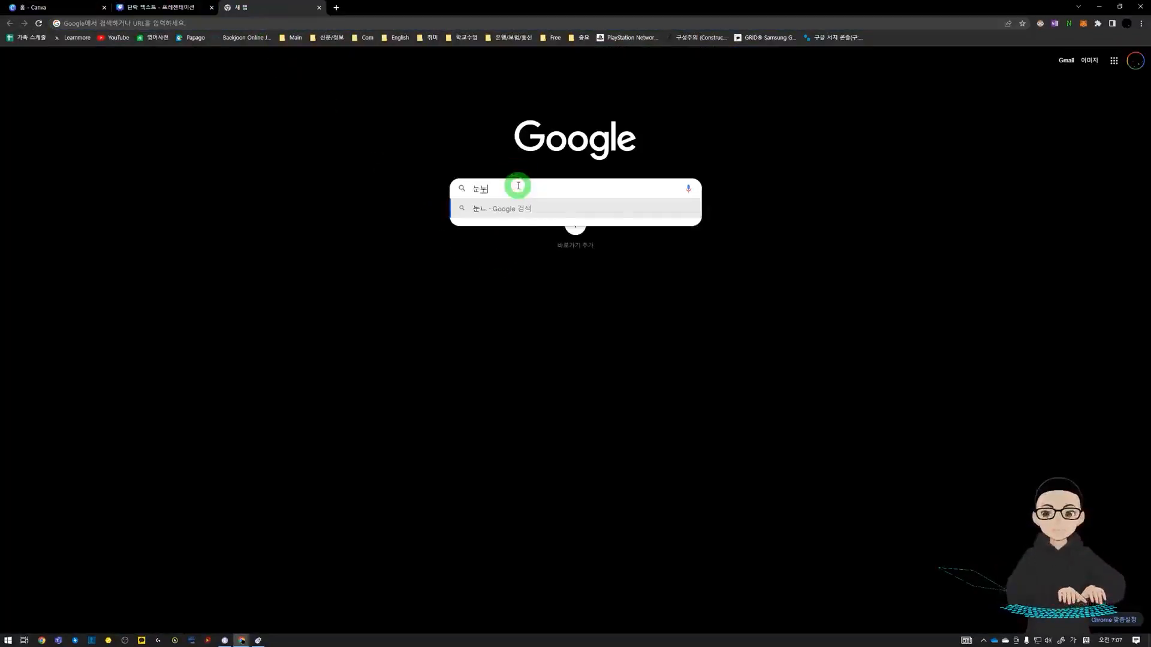
pyautogui.write('ㅜ')
pyautogui.press('Return')
pyautogui.click(107, 159)
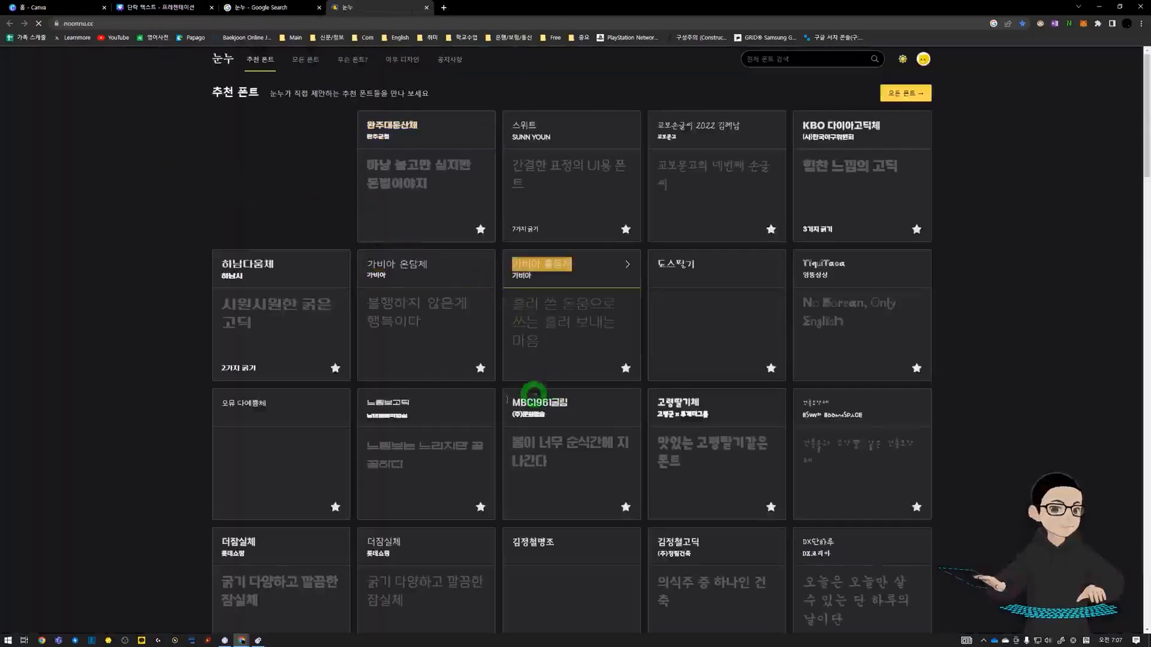
pyautogui.scroll(-1, 647, 330)
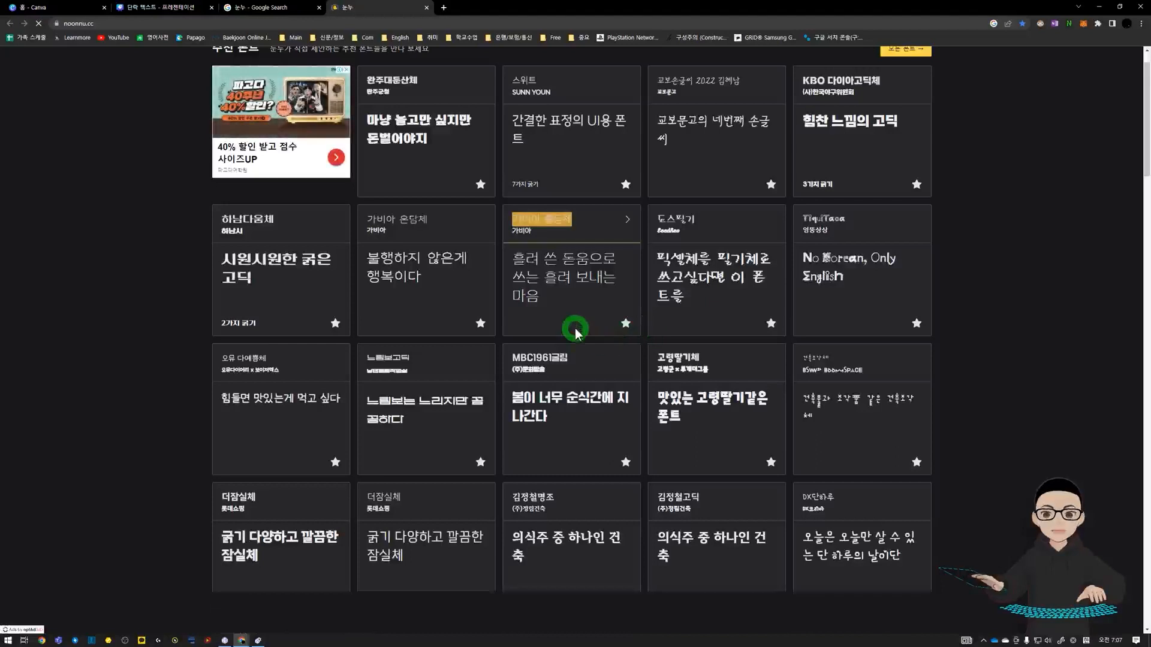
pyautogui.scroll(-1, 575, 330)
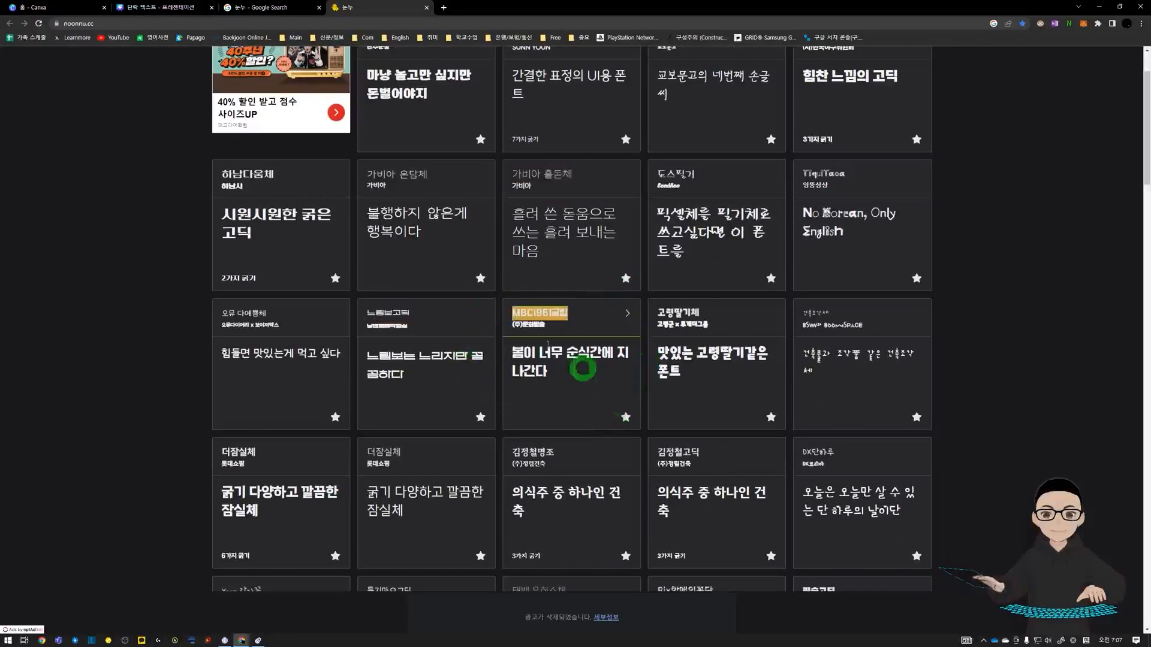
# Step: Switch back to Canva, examine the file types offered for font upload, and cancel the upload and leave the font list
pyautogui.click(202, 7)
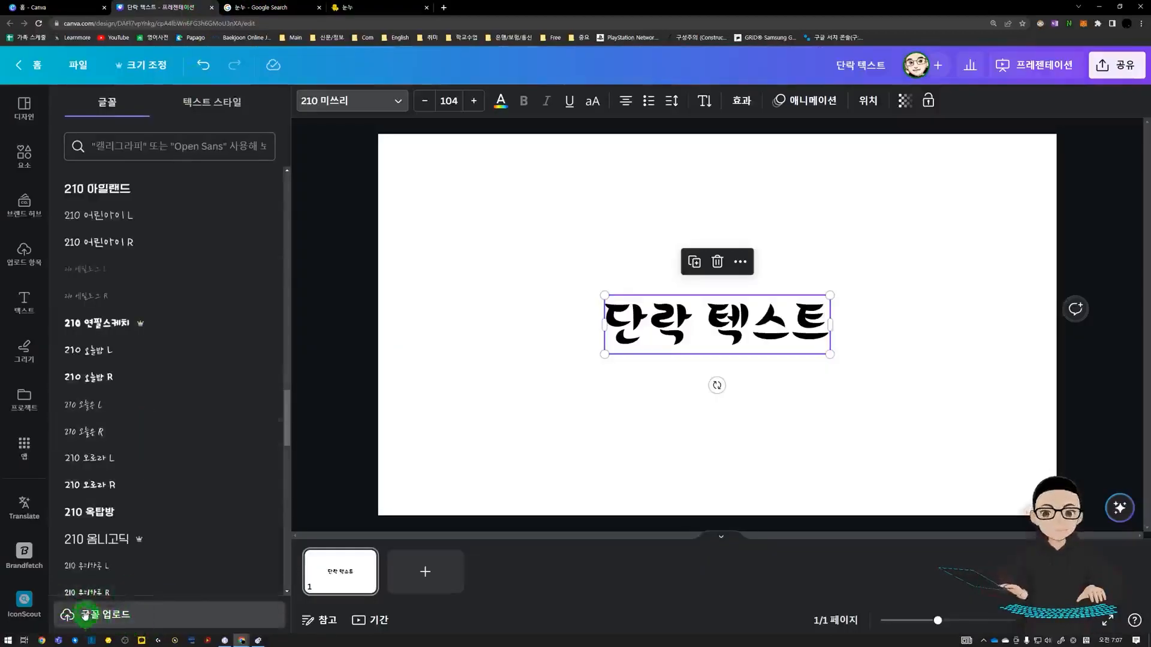
pyautogui.click(127, 624)
pyautogui.click(503, 298)
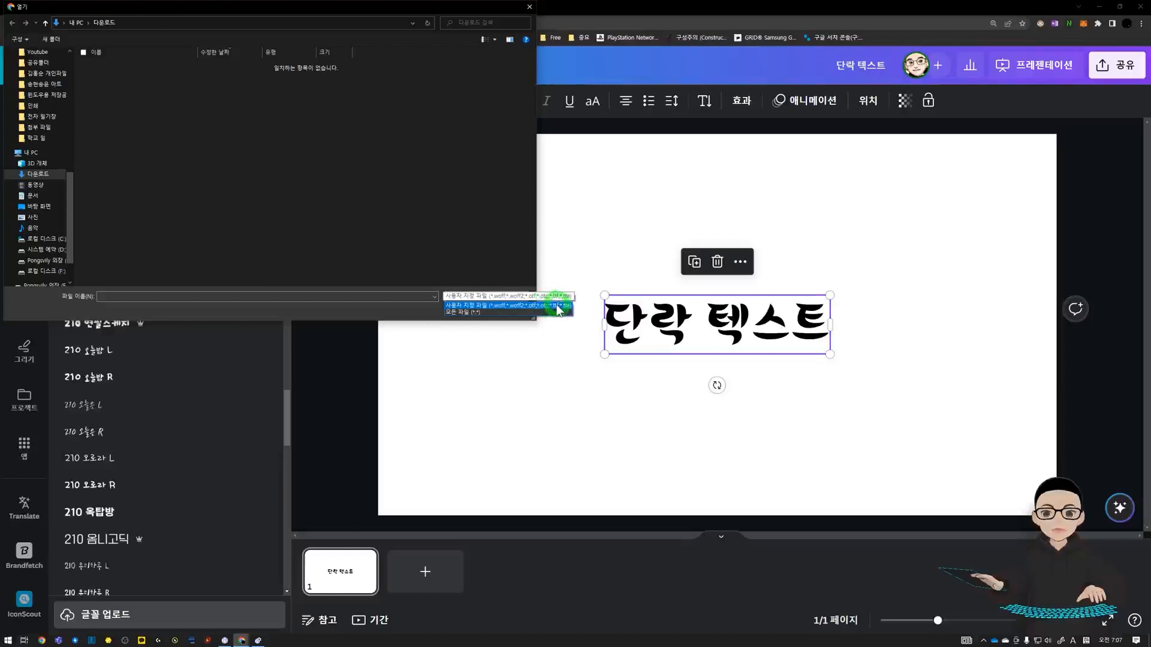
pyautogui.click(555, 312)
pyautogui.click(370, 298)
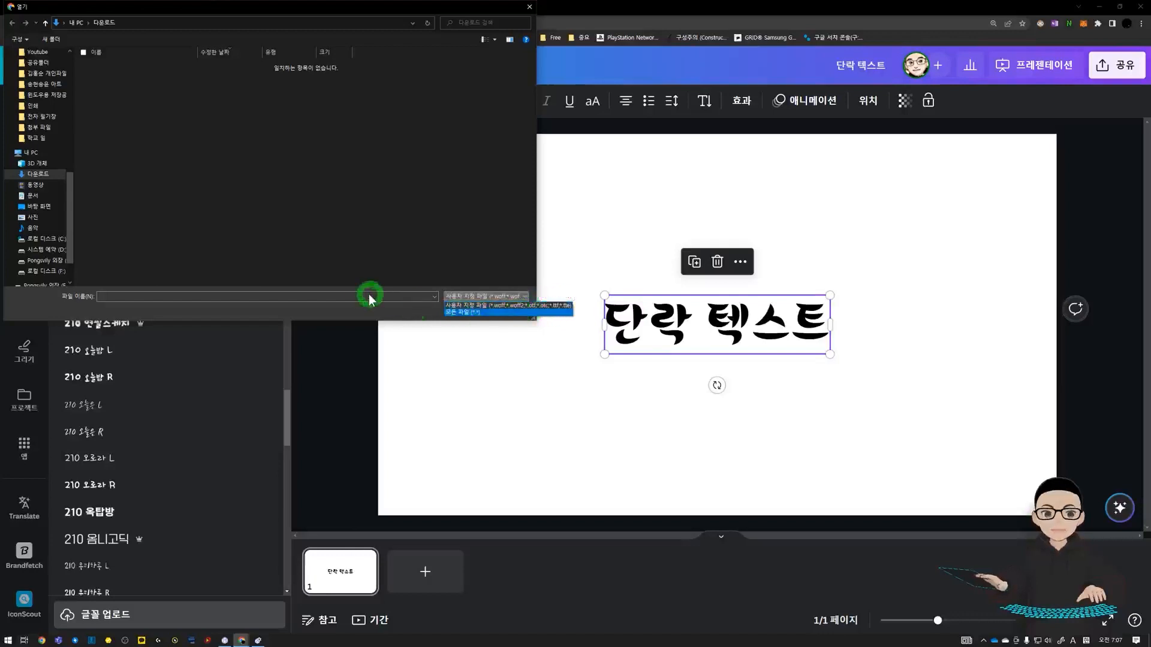
pyautogui.click(439, 308)
pyautogui.click(511, 308)
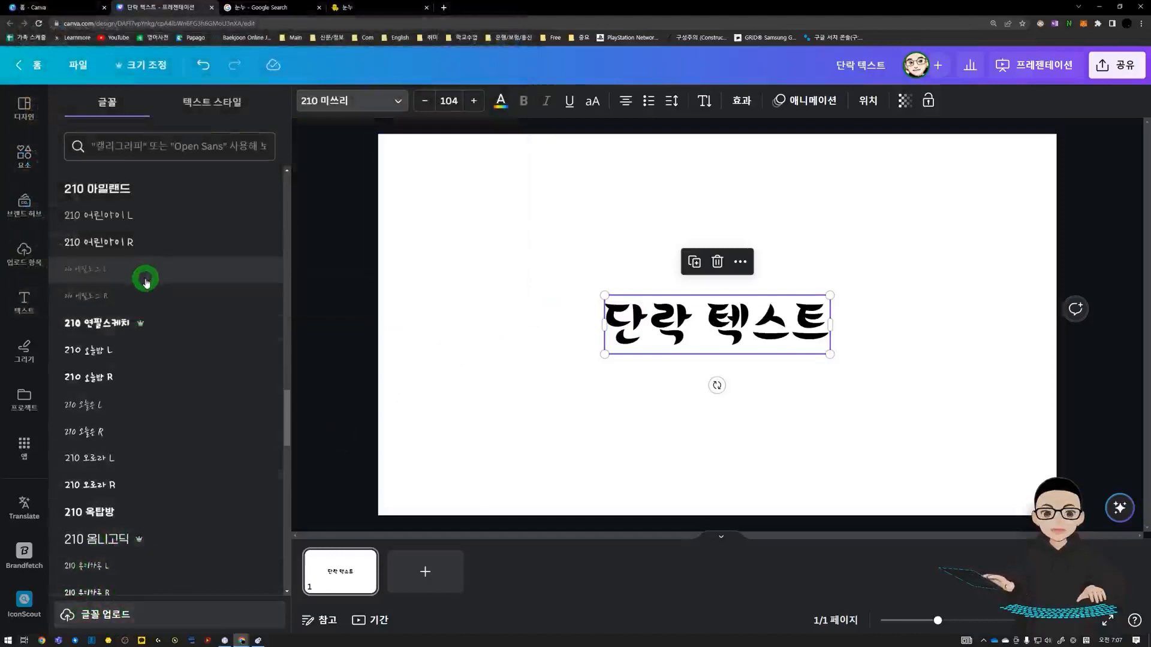
pyautogui.scroll(15, 145, 279)
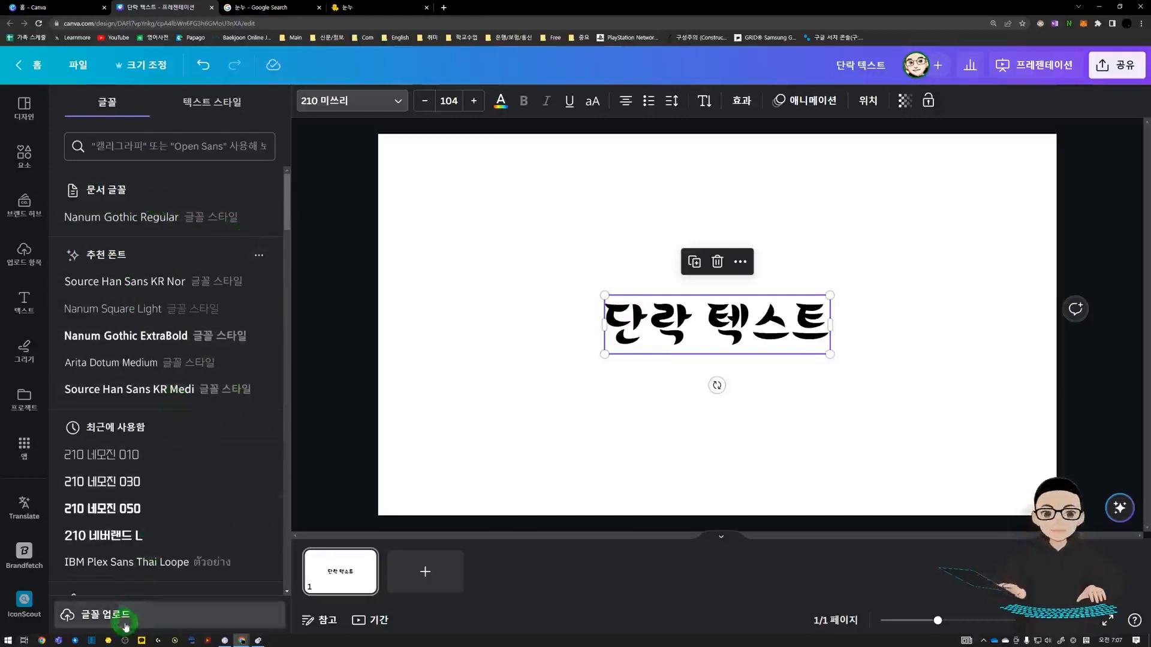
pyautogui.click(345, 242)
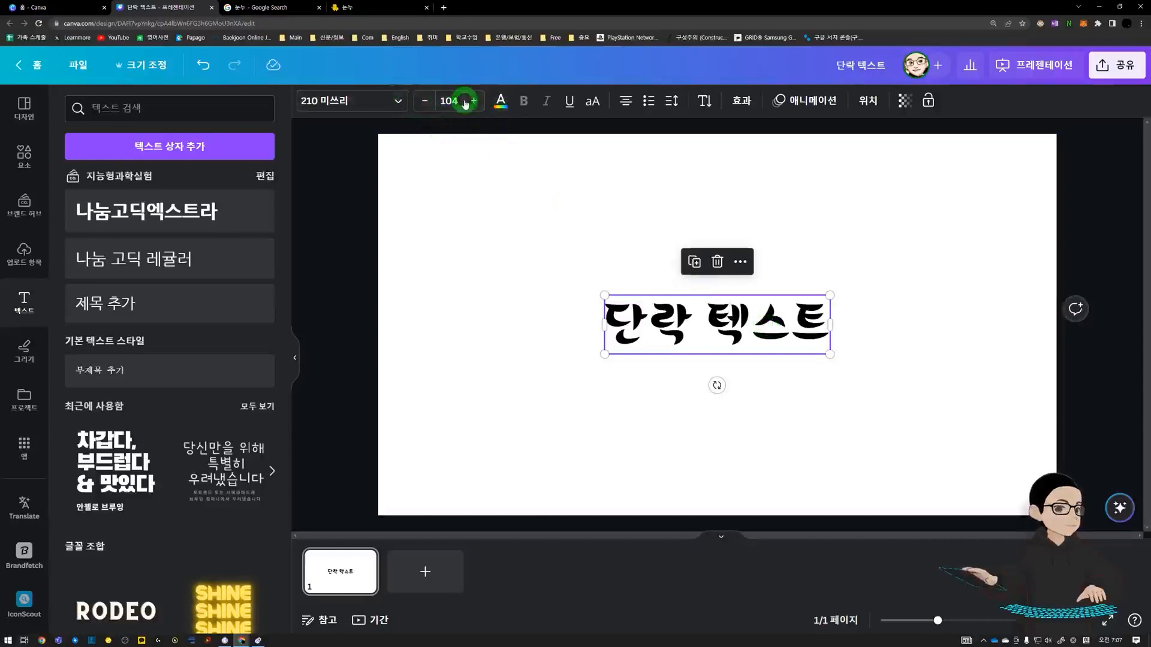
# Step: Open the text colour options for the 단락 텍스트 box and examine the document, brand and default palettes
pyautogui.click(499, 106)
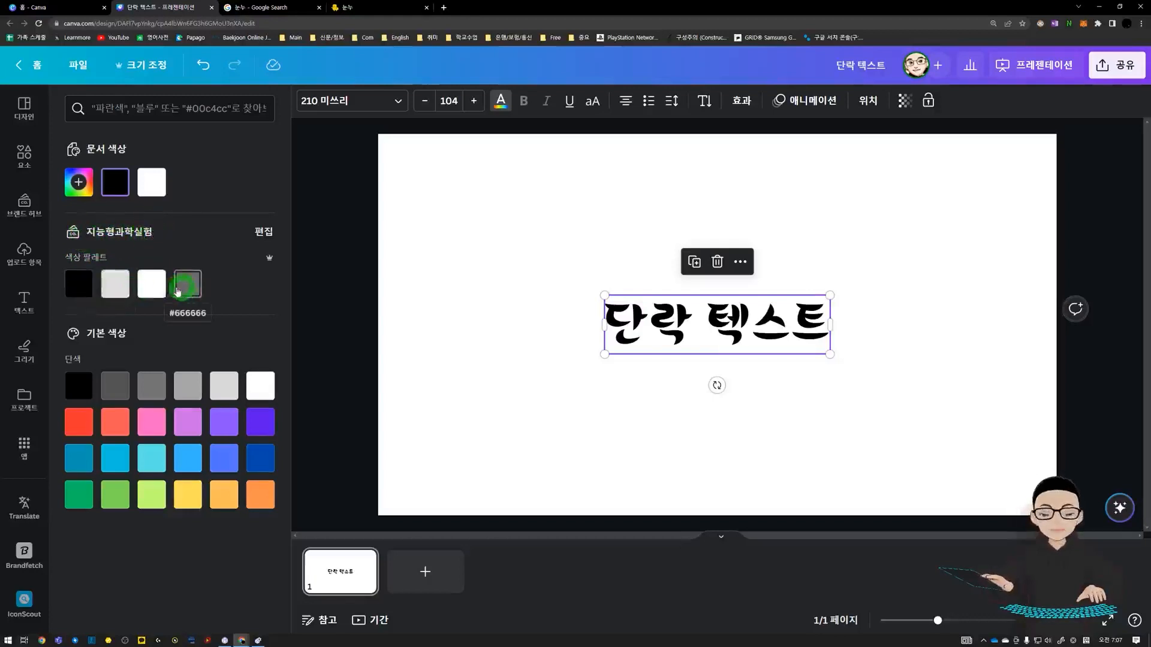
pyautogui.click(92, 291)
pyautogui.click(190, 291)
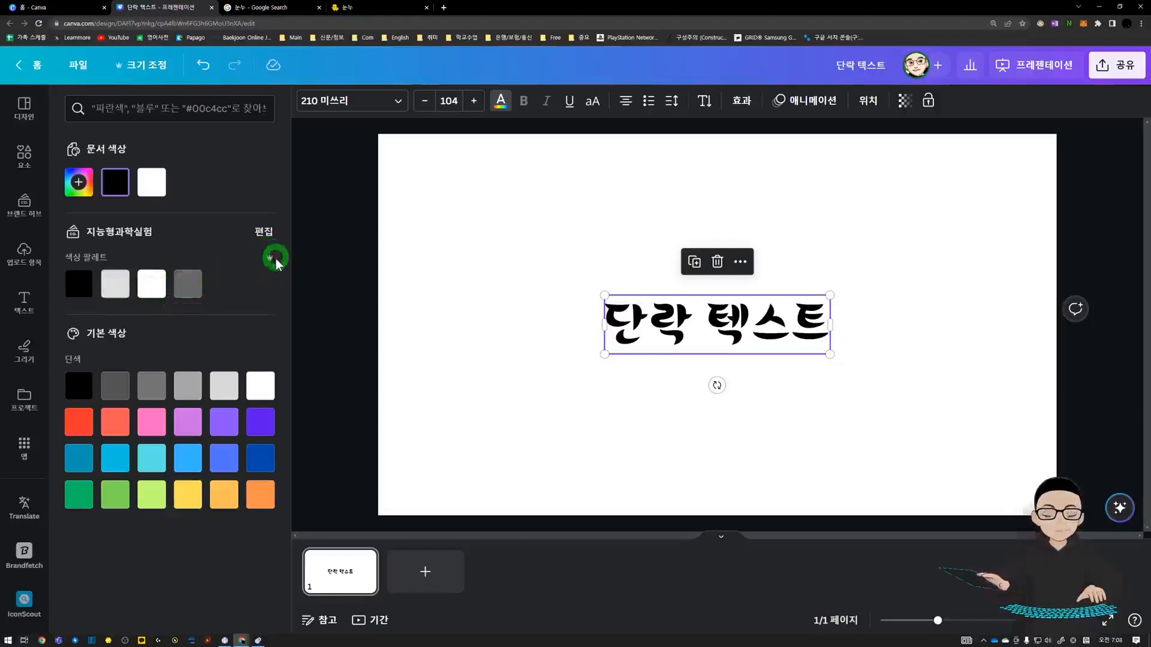
pyautogui.click(148, 150)
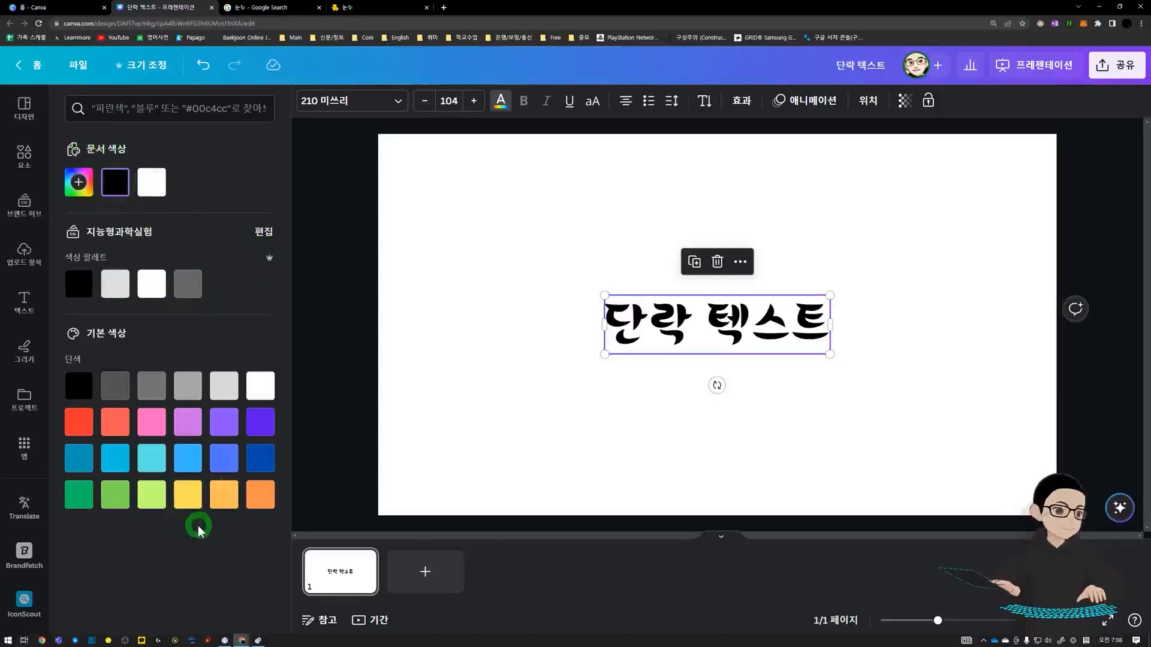
pyautogui.click(94, 337)
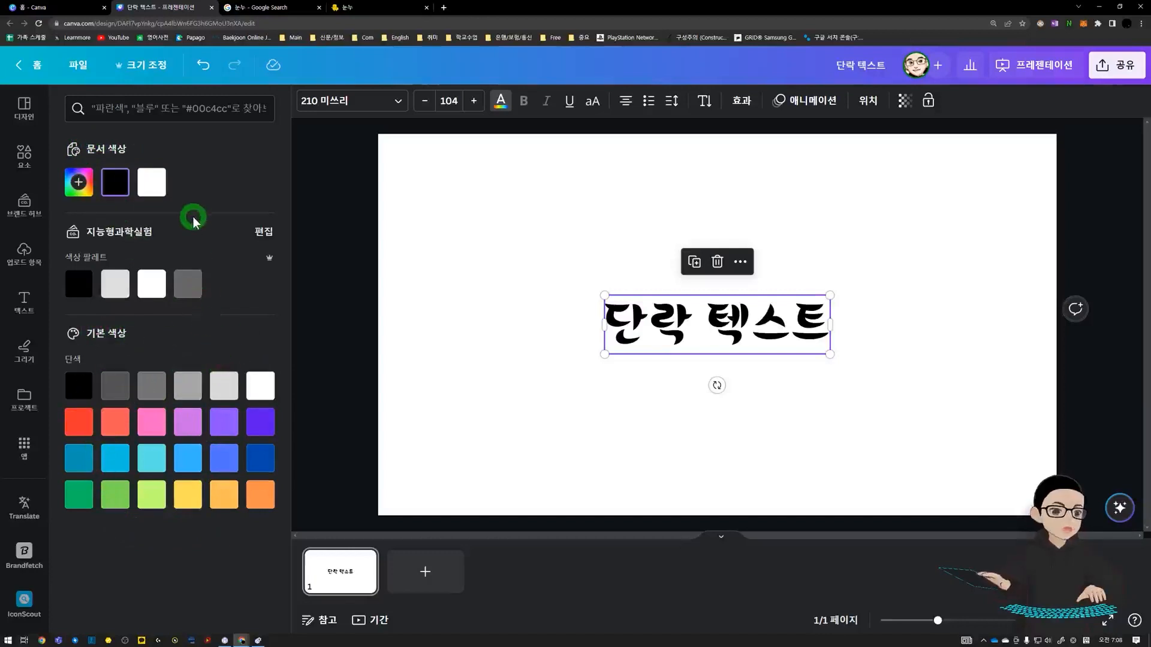
# Step: Try the pink and turquoise default colours on the 단락 텍스트 text, and settle on coral red (#FF5757)
pyautogui.click(152, 422)
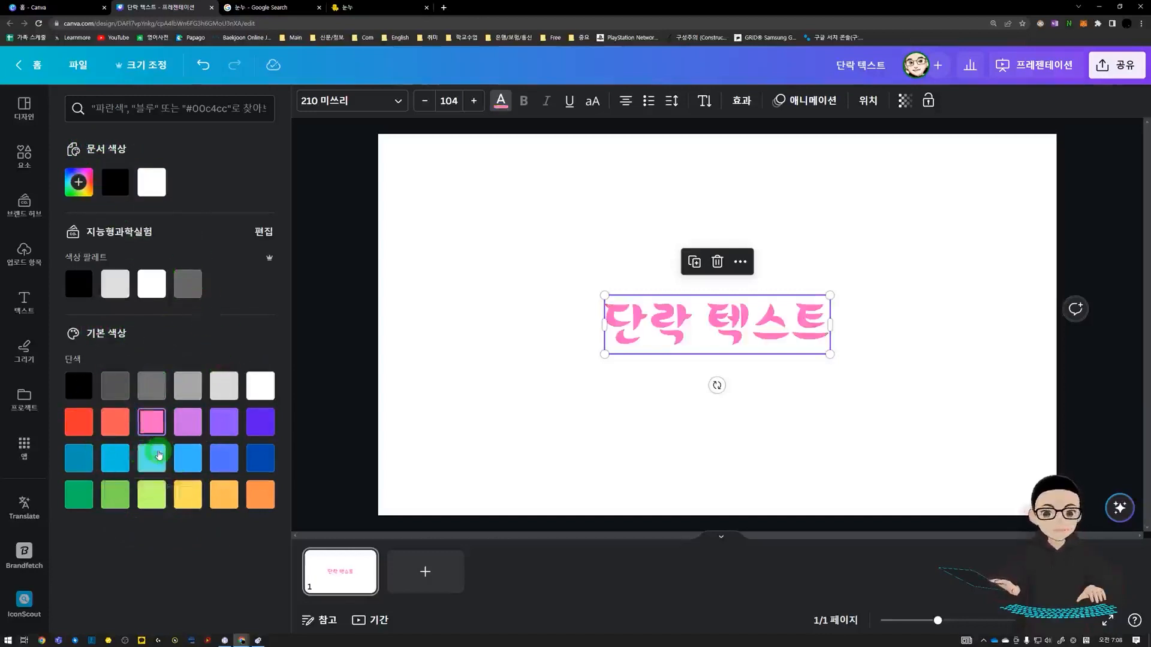
pyautogui.click(159, 455)
pyautogui.click(118, 419)
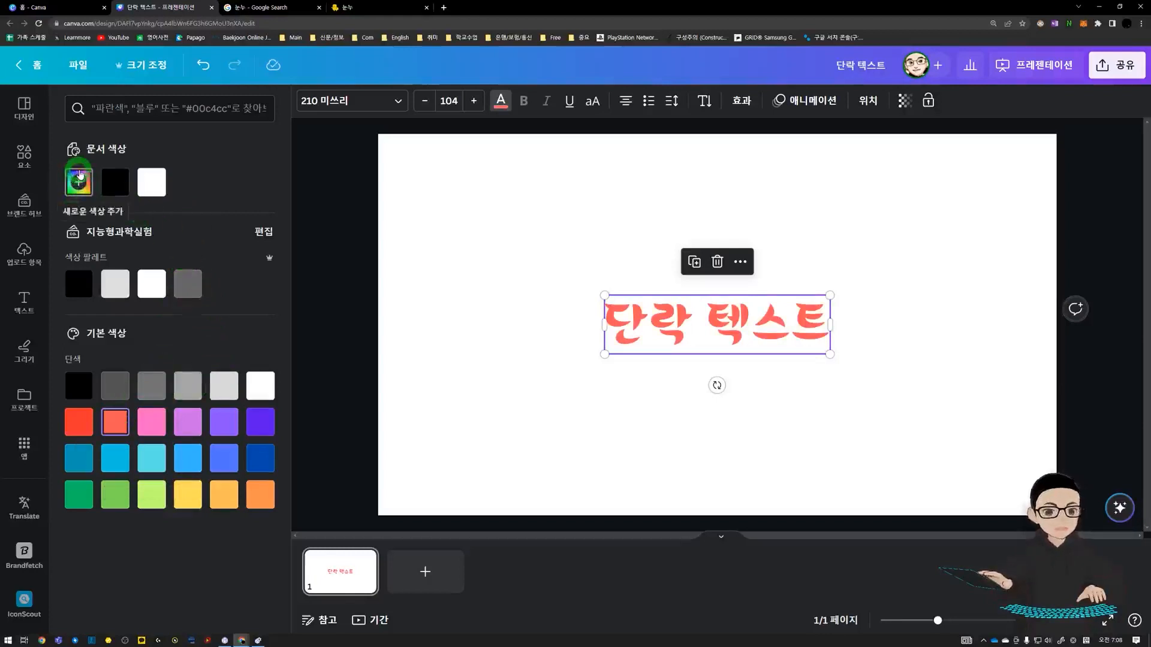
# Step: Add a new custom text colour by shifting the coral red's hue to blue, #579AFF
pyautogui.click(83, 181)
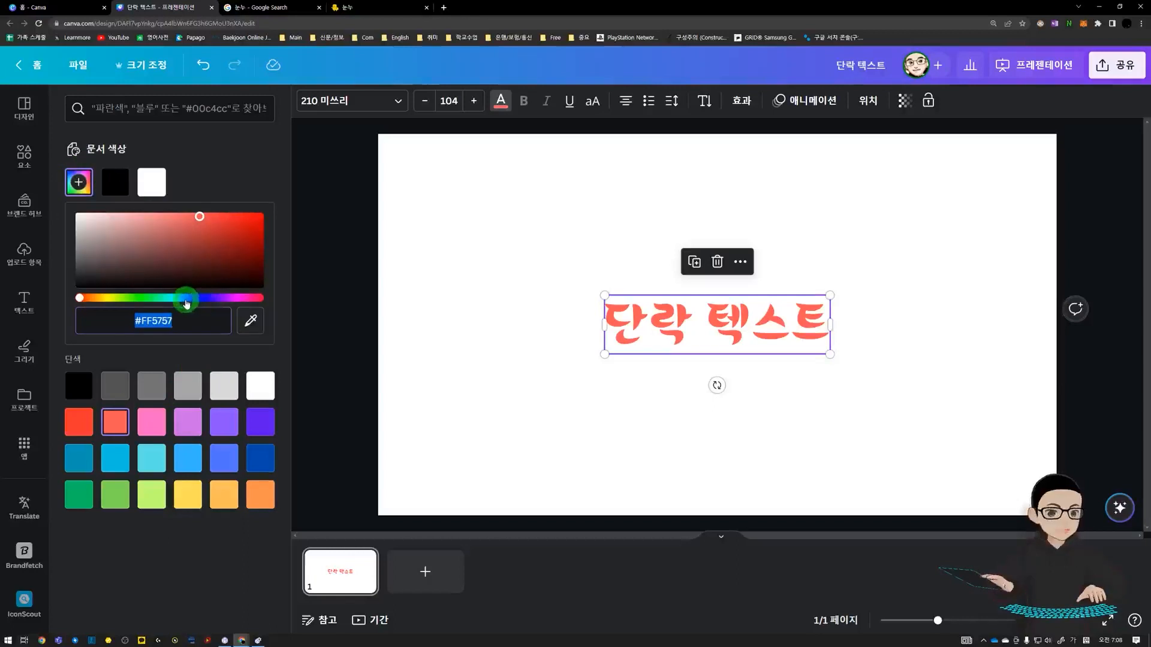
pyautogui.moveTo(186, 304)
pyautogui.mouseDown()
pyautogui.moveTo(247, 300)
pyautogui.moveTo(114, 299)
pyautogui.moveTo(187, 299)
pyautogui.mouseUp()
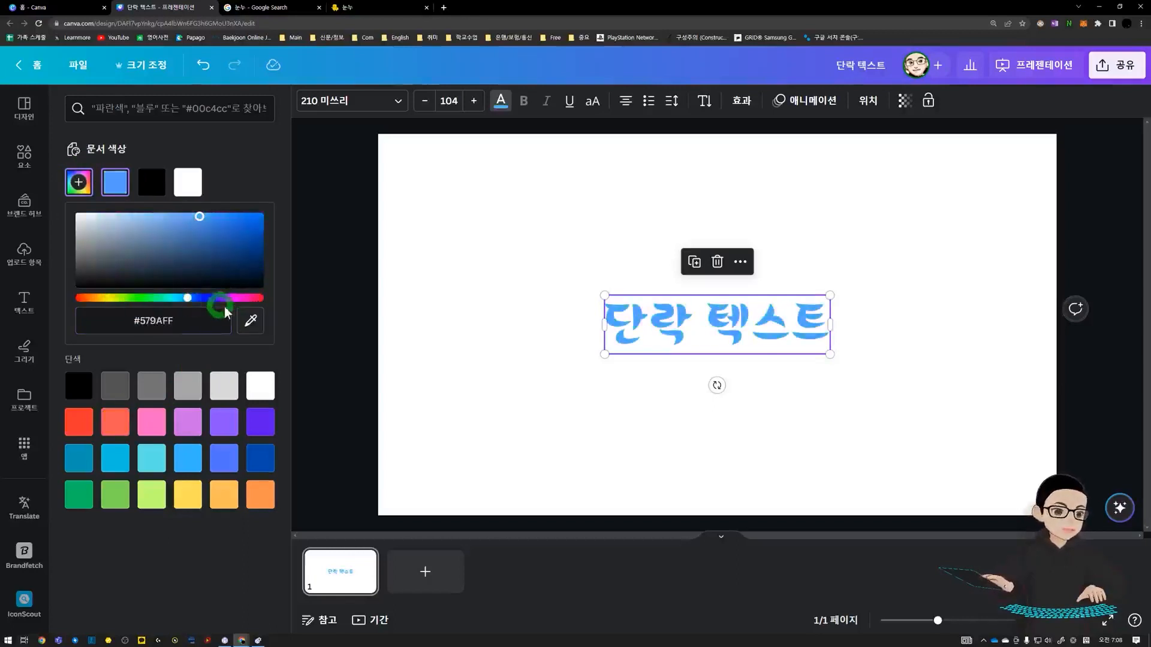
# Step: Sample the yellow of the 눈누 browser tab icon with the eyedropper to colour the 단락 텍스트 text #FCCD07
pyautogui.click(252, 323)
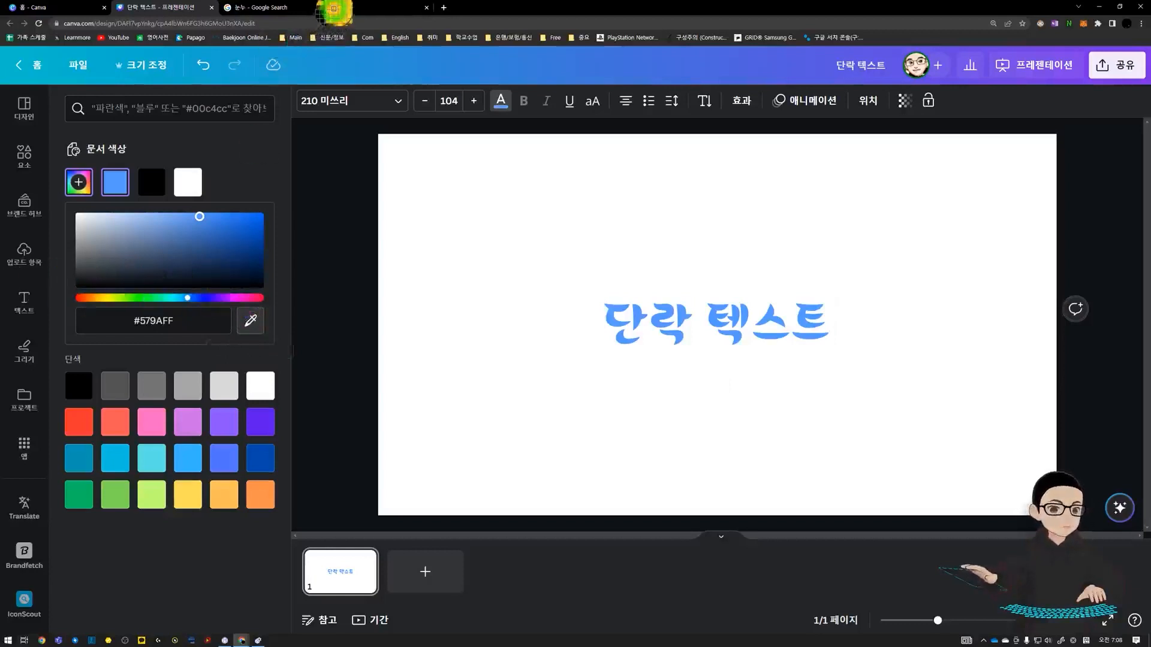
pyautogui.click(335, 10)
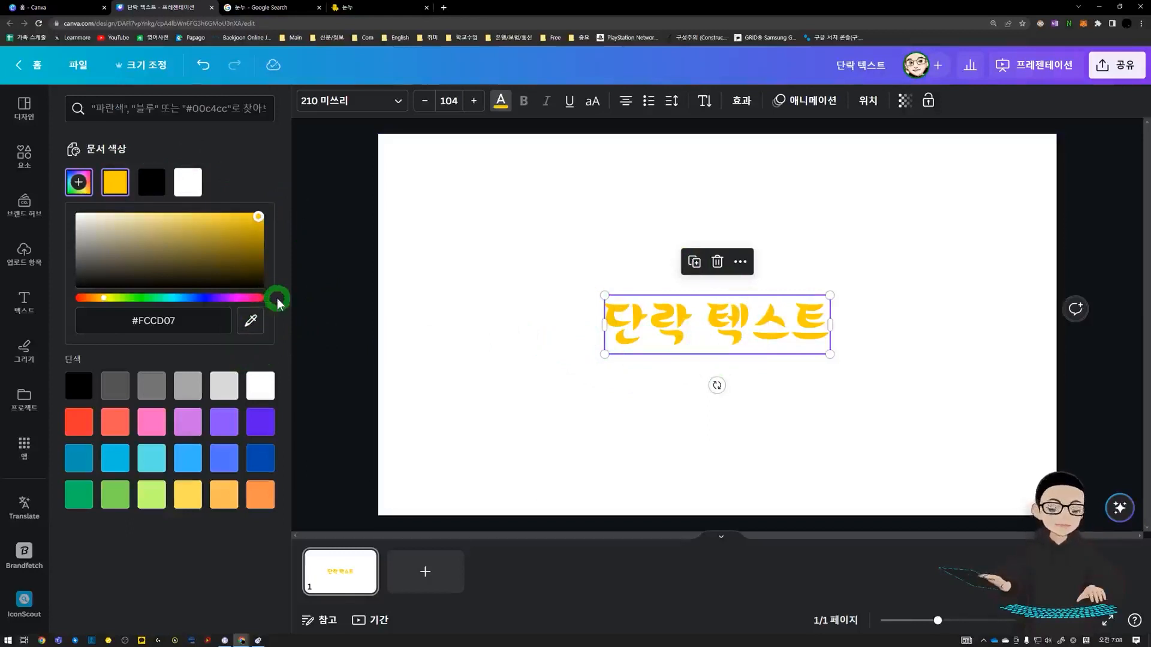
# Step: Search Google for 팬톤컬러 in a new browser tab and view the enlarged Pantone swatch image among the image results
pyautogui.click(452, 9)
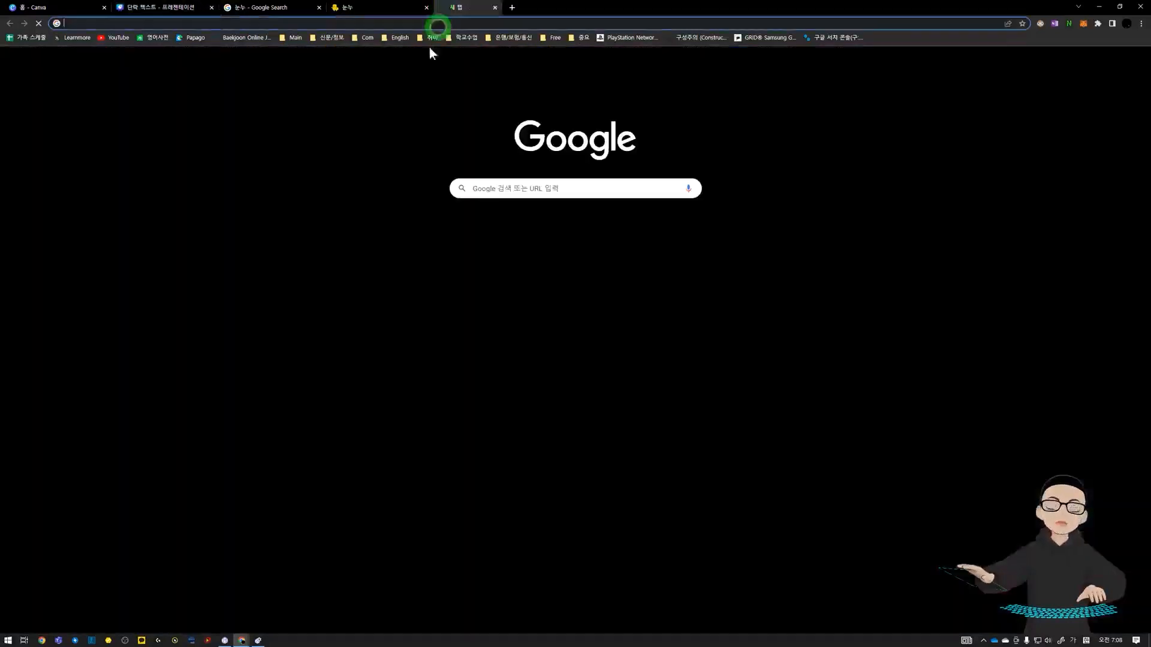
pyautogui.click(500, 191)
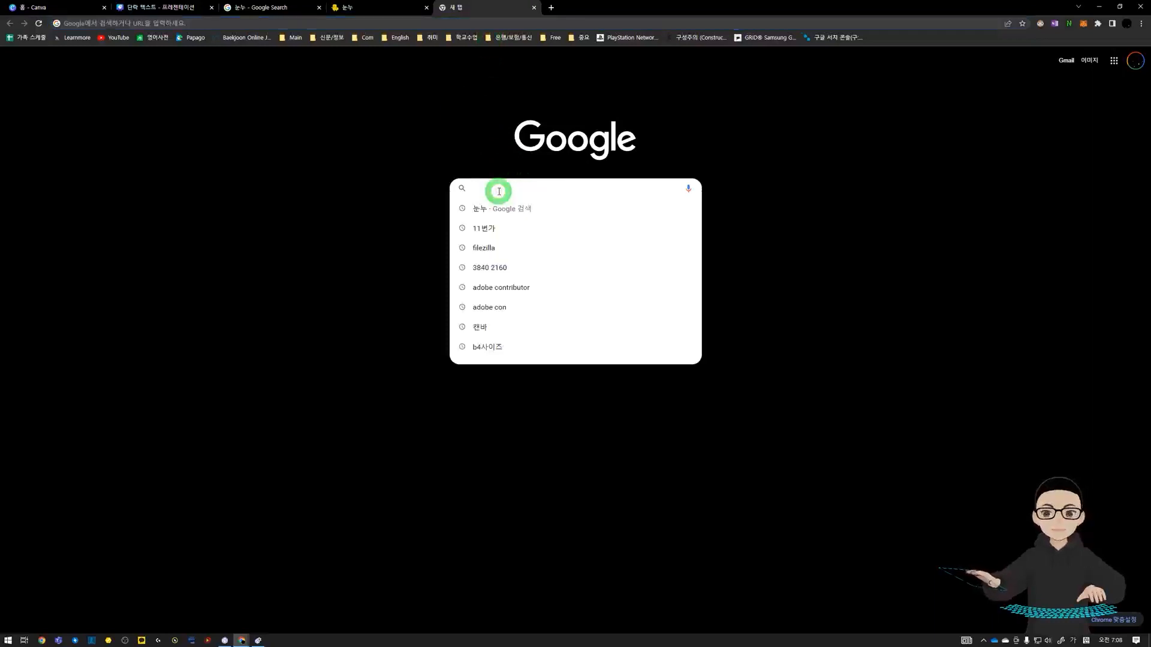
pyautogui.write('ㅍㅐㄴ토ㄴ컬러')
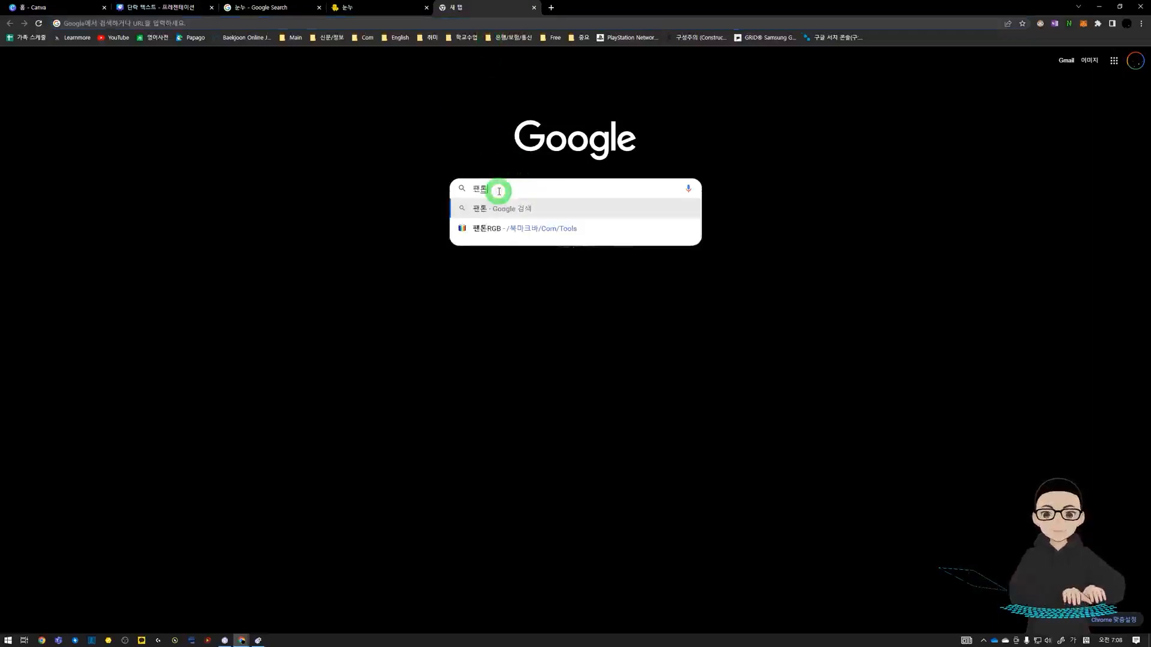
pyautogui.press('Return')
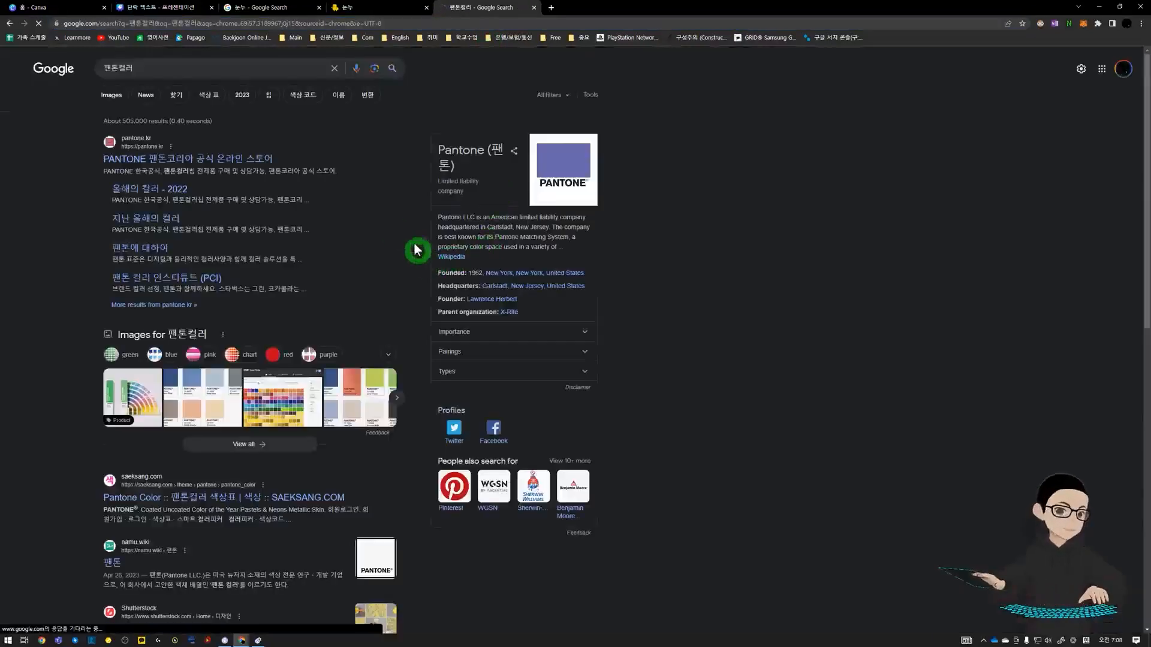
pyautogui.click(123, 100)
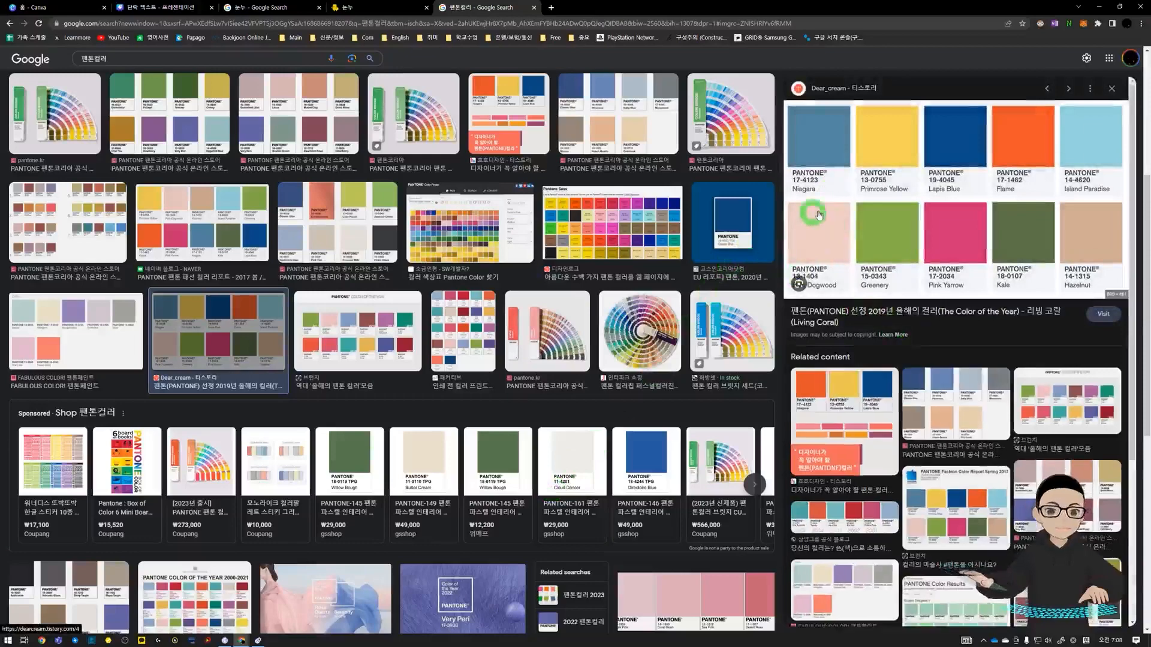
pyautogui.scroll(3, 362, 101)
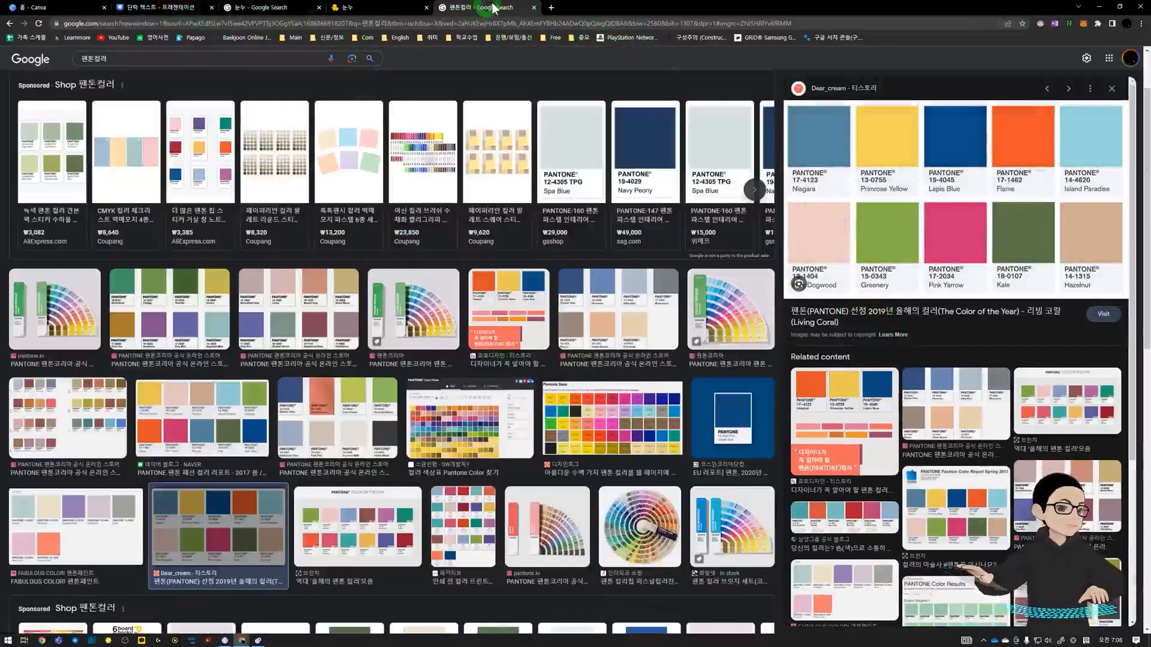
# Step: Place the Pantone image results in a separate window beside Canva, closing the 눈누 search and site tabs
pyautogui.moveTo(494, 8); pyautogui.dragTo(493, 86)
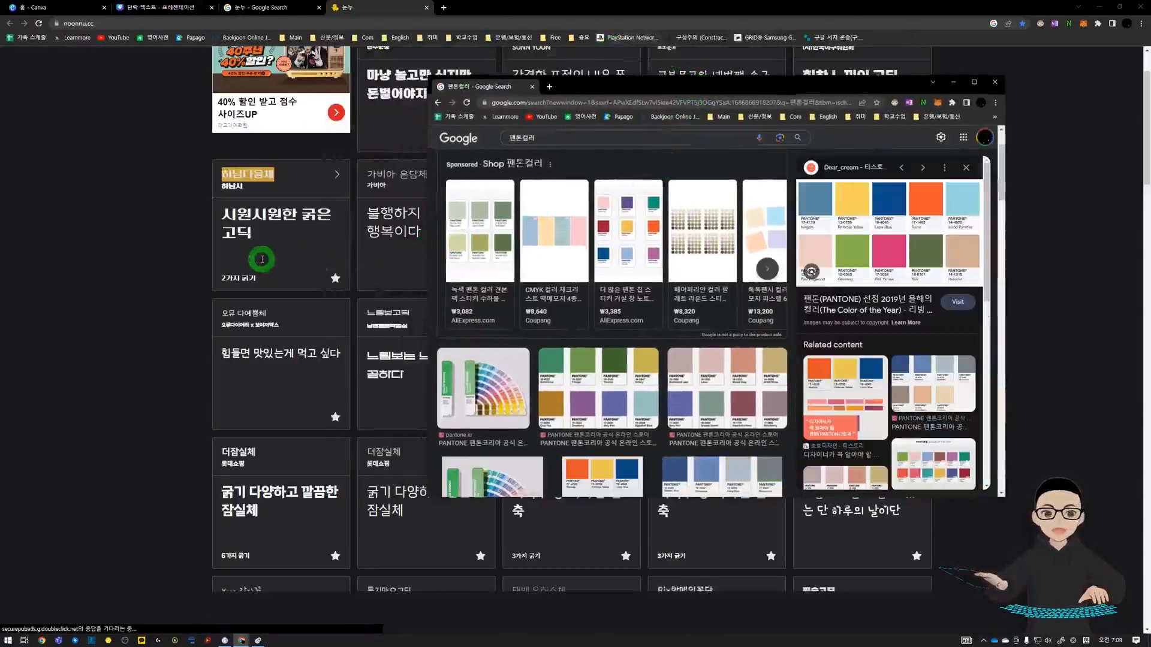
pyautogui.click(318, 8)
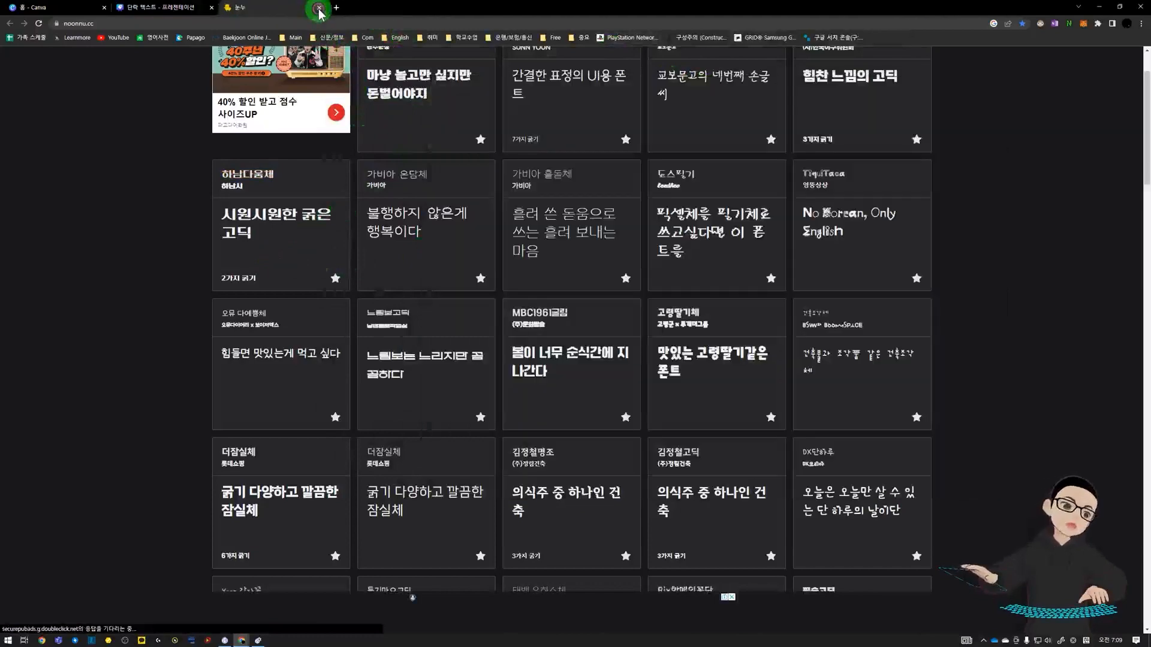
pyautogui.click(318, 8)
pyautogui.moveTo(534, 12); pyautogui.dragTo(1, 180)
pyautogui.click(763, 211)
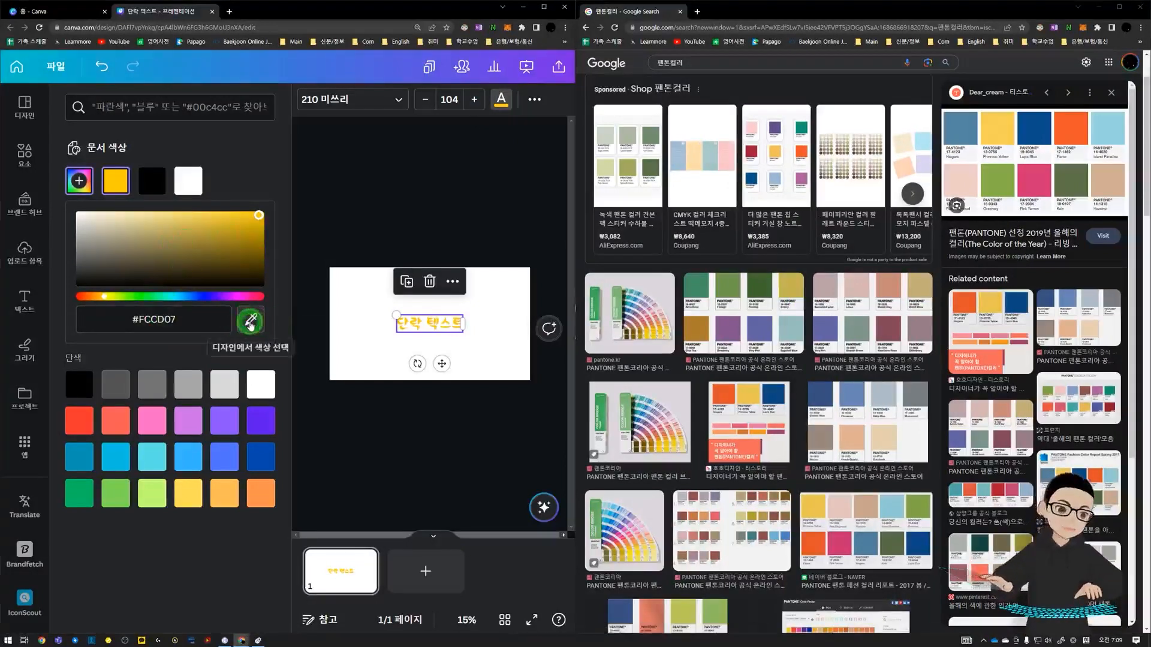
# Step: Sample the Primrose Yellow Pantone swatch for the text, and settle on an orange Pantone swatch, #E3522A
pyautogui.click(250, 322)
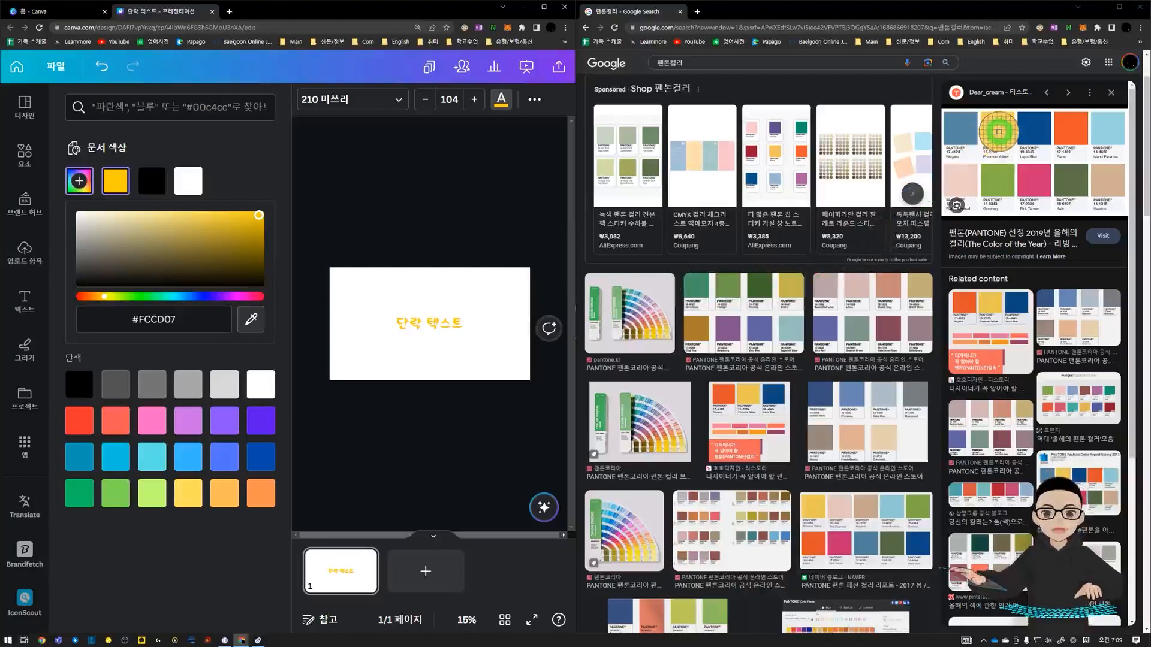
pyautogui.click(998, 133)
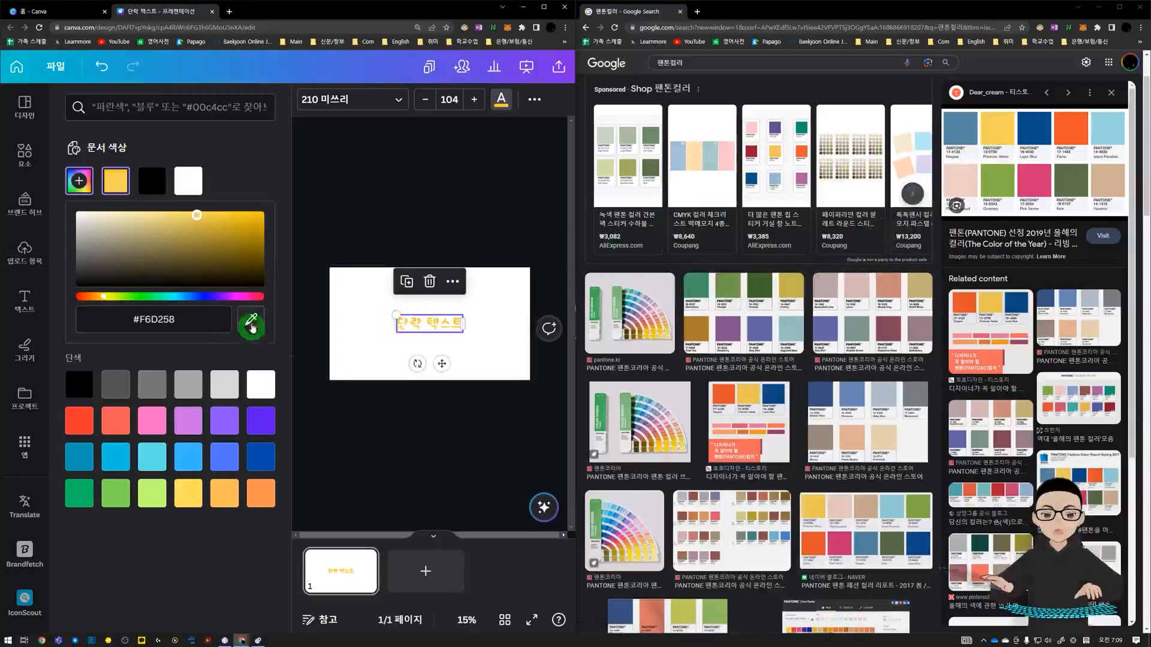
pyautogui.click(722, 386)
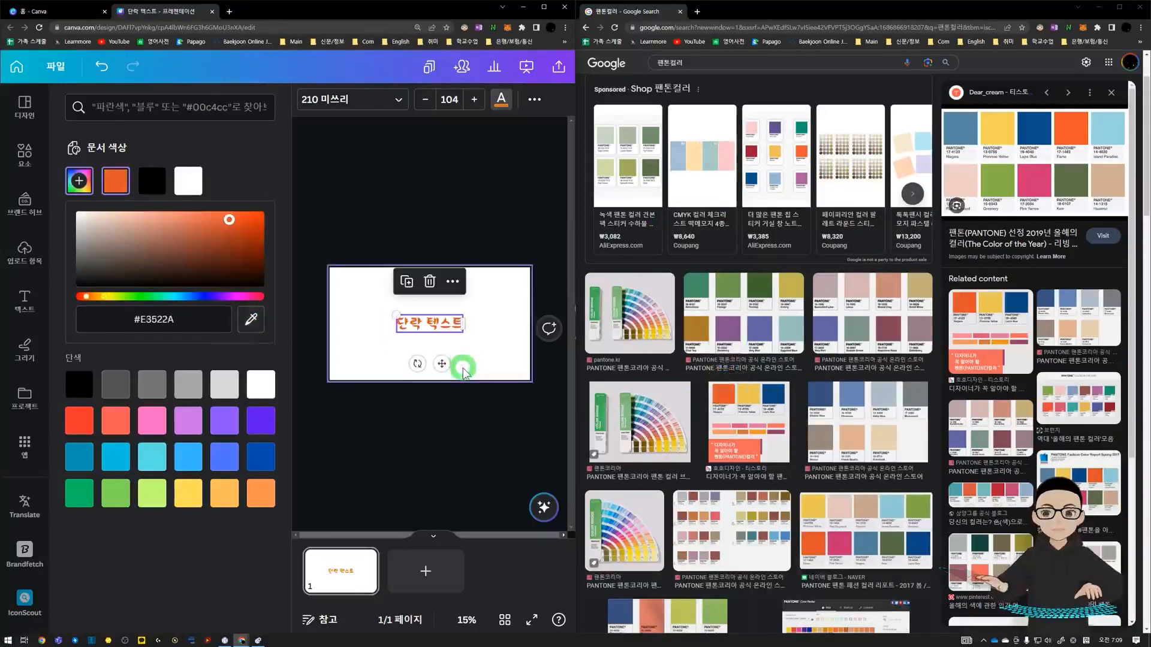
# Step: Return the Canva window to full screen and briefly open and close the text colour options
pyautogui.keyDown('ctrl'); pyautogui.scroll(5, 486, 359); pyautogui.keyUp('ctrl')
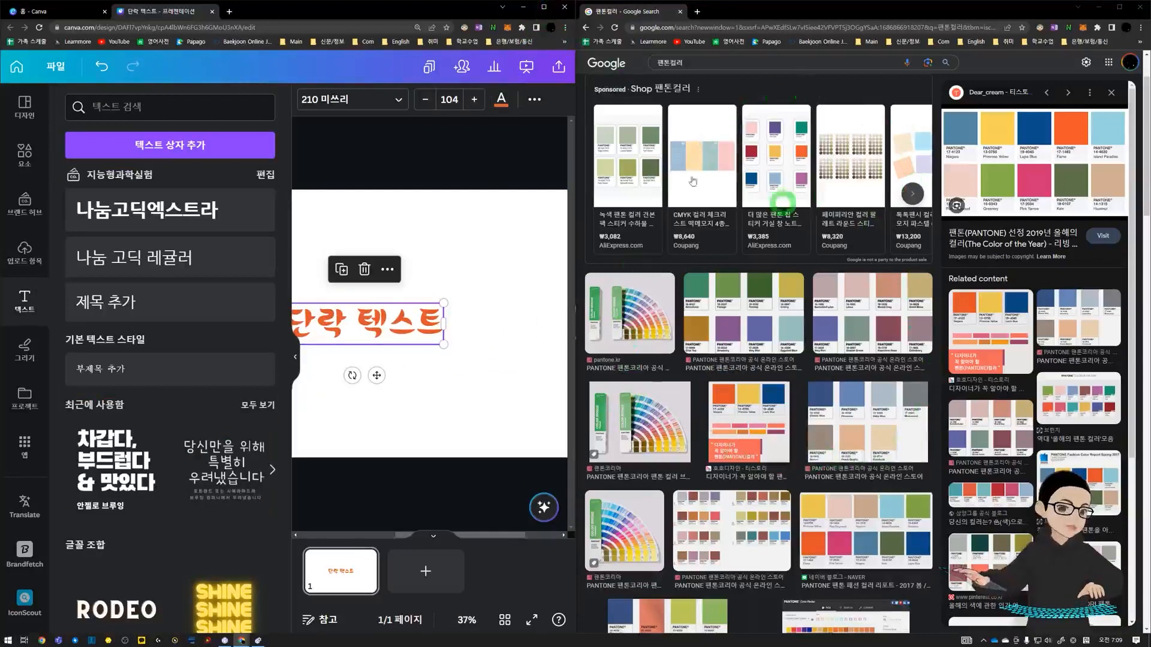
pyautogui.click(544, 6)
pyautogui.click(369, 195)
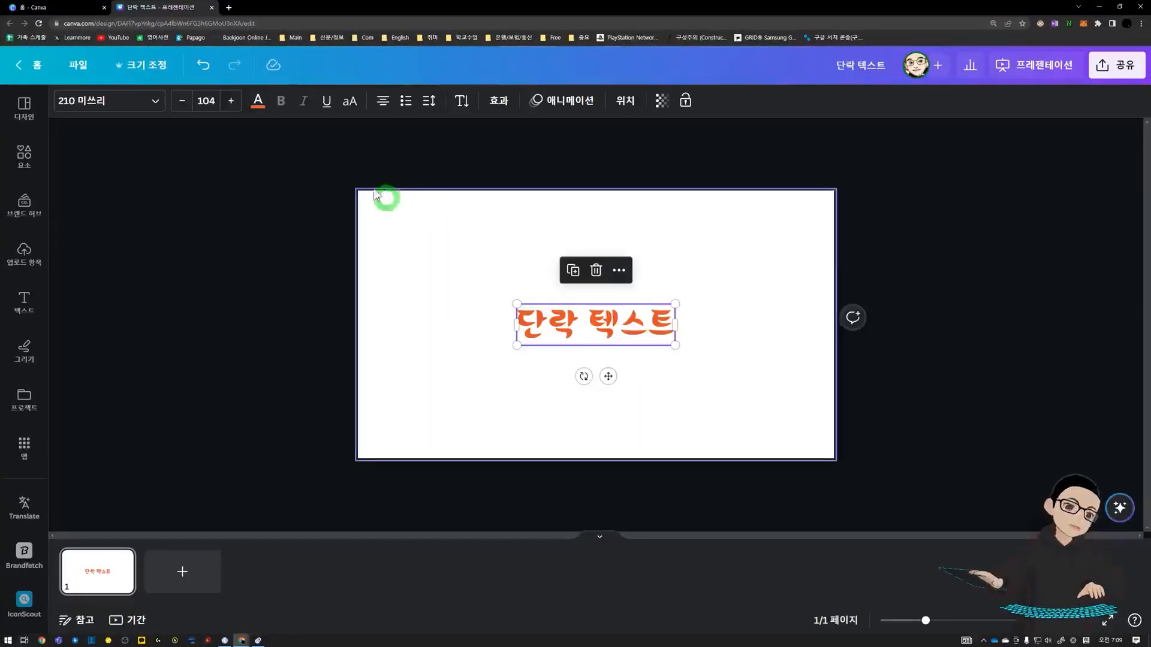
pyautogui.click(258, 102)
pyautogui.click(502, 98)
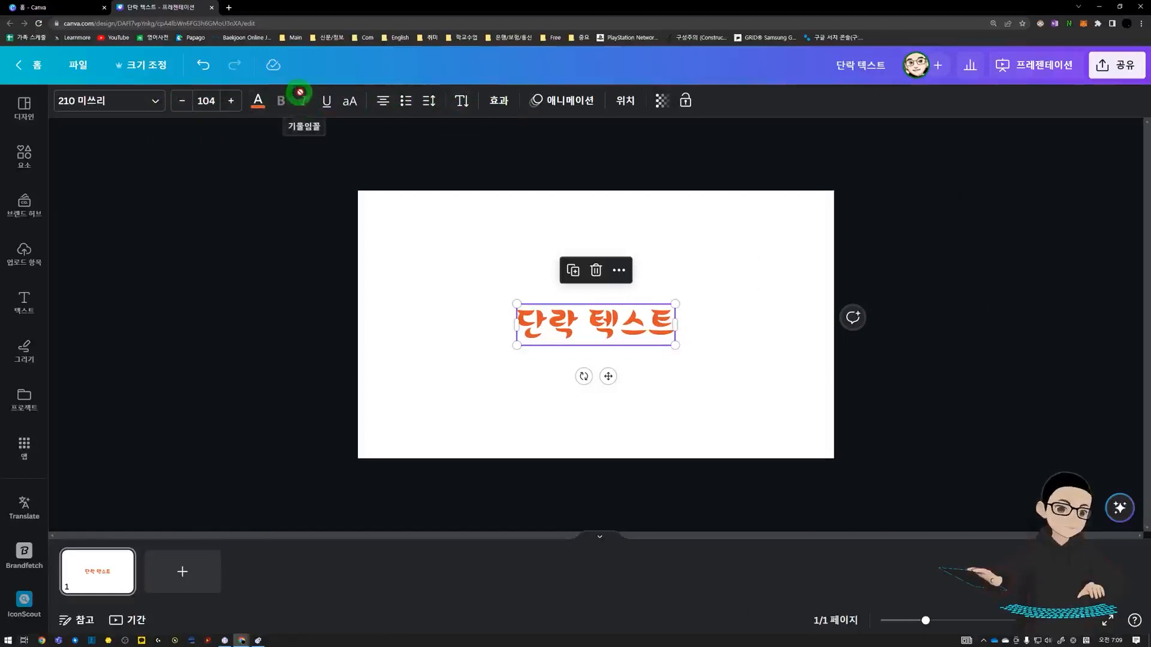
# Step: Change the font of the 단락 텍스트 box to Nanum Gothic Regular
pyautogui.click(158, 102)
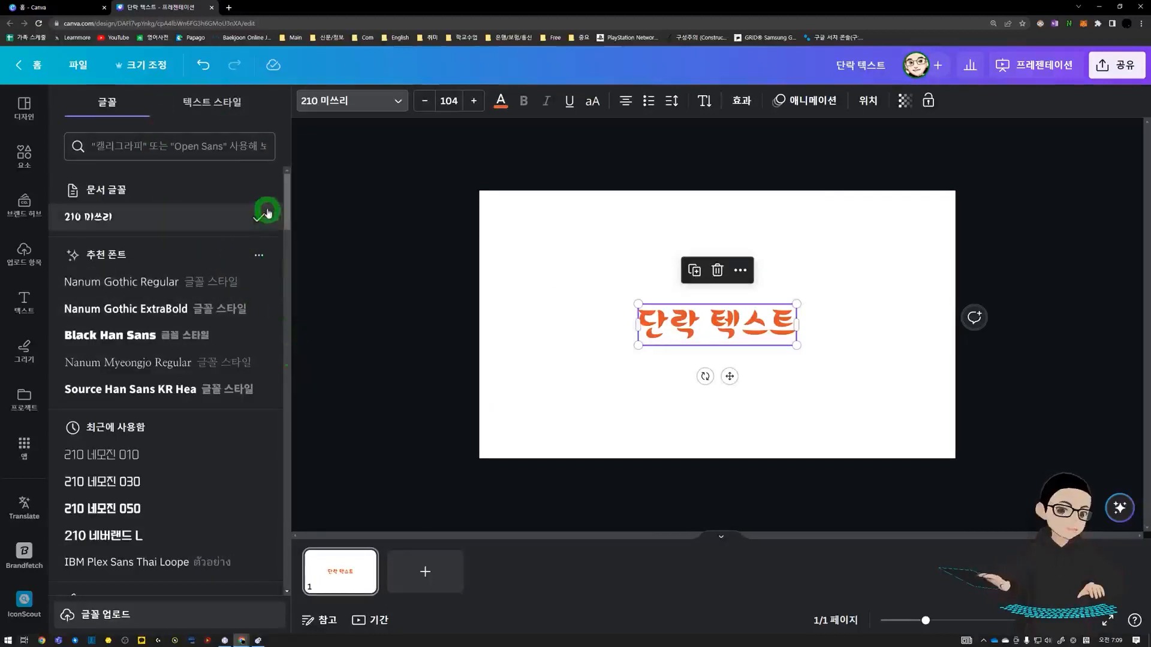
pyautogui.click(177, 282)
pyautogui.click(370, 244)
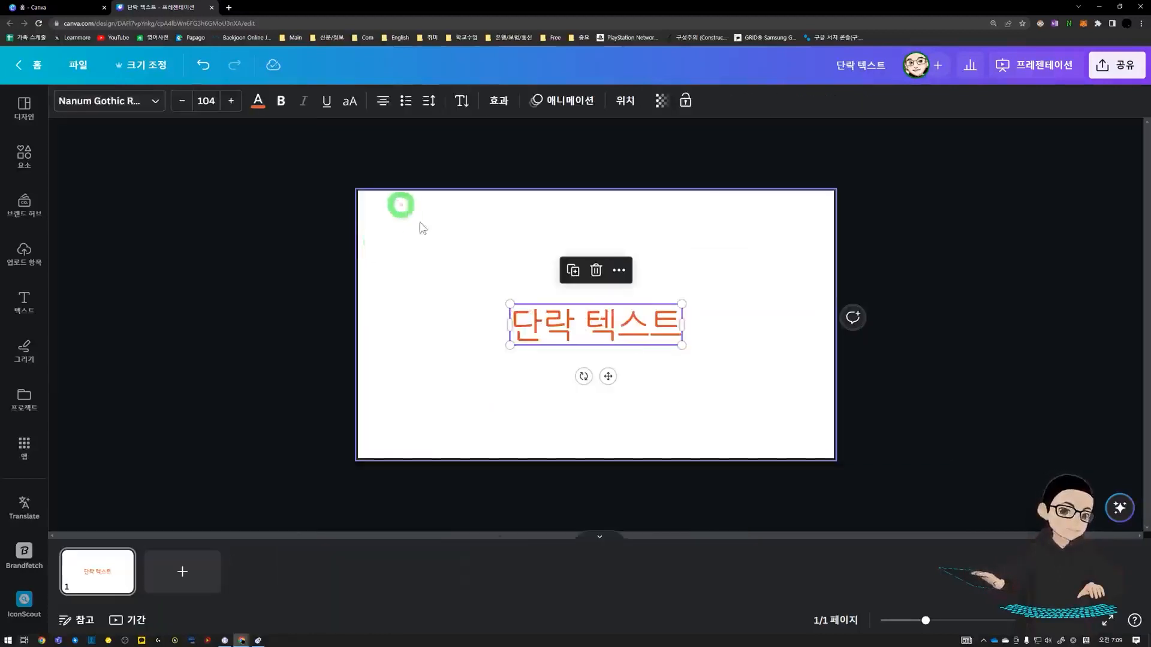
# Step: Try bold and underline on the 단락 텍스트 text, turning each one off again
pyautogui.click(280, 101)
pyautogui.click(282, 100)
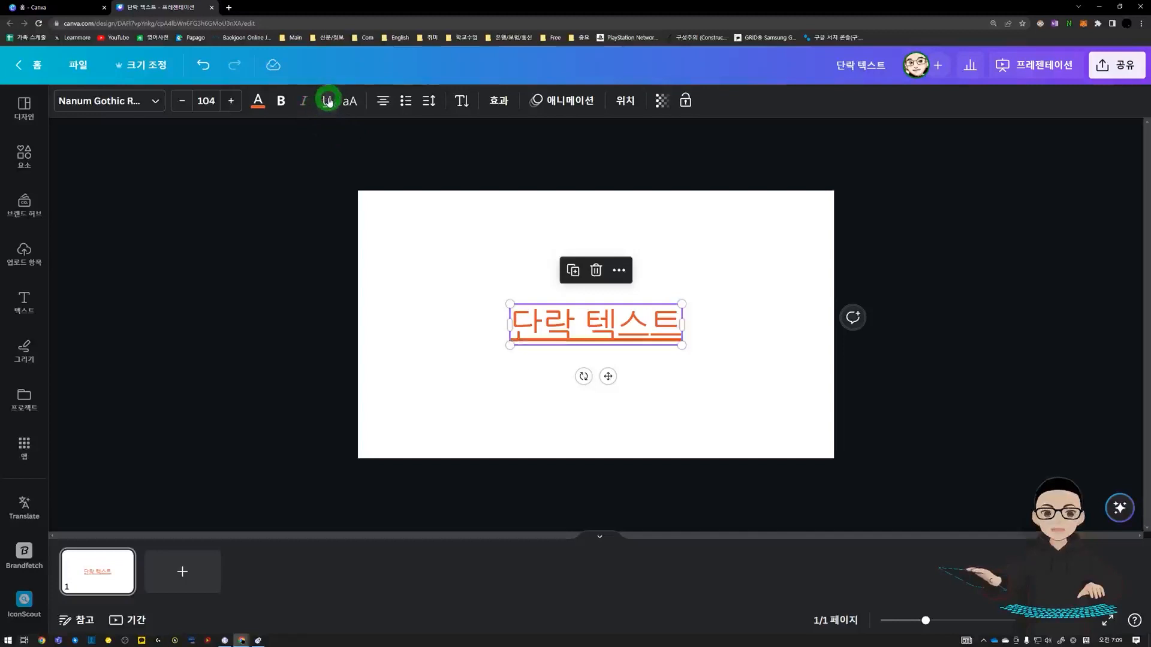
pyautogui.click(327, 102)
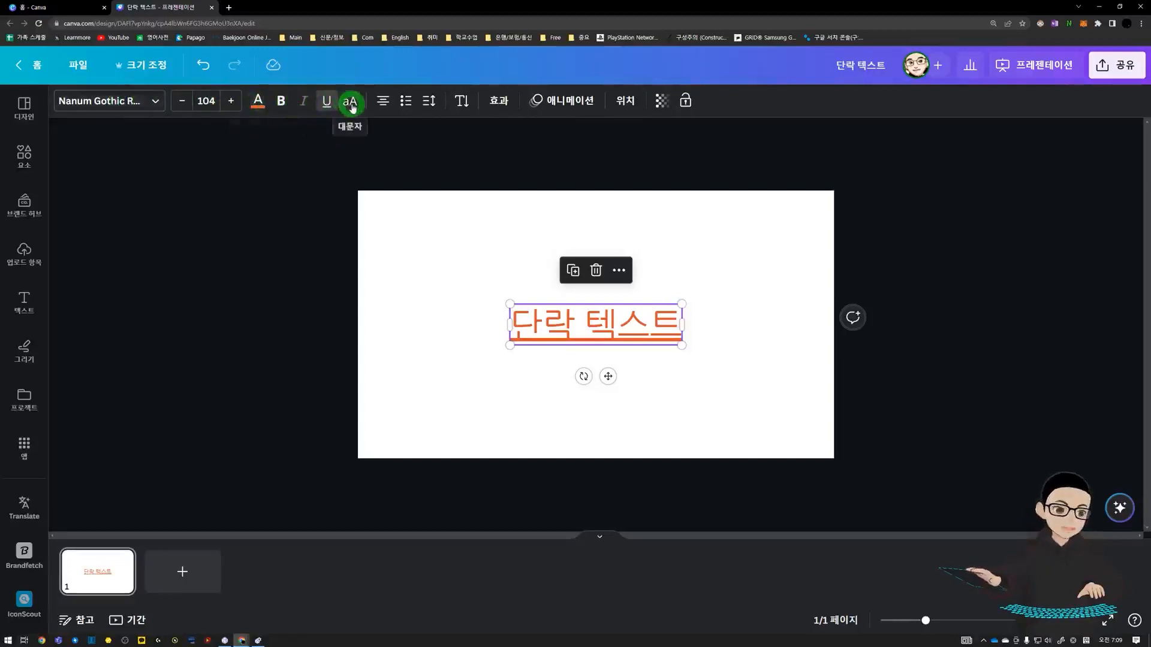
pyautogui.click(325, 102)
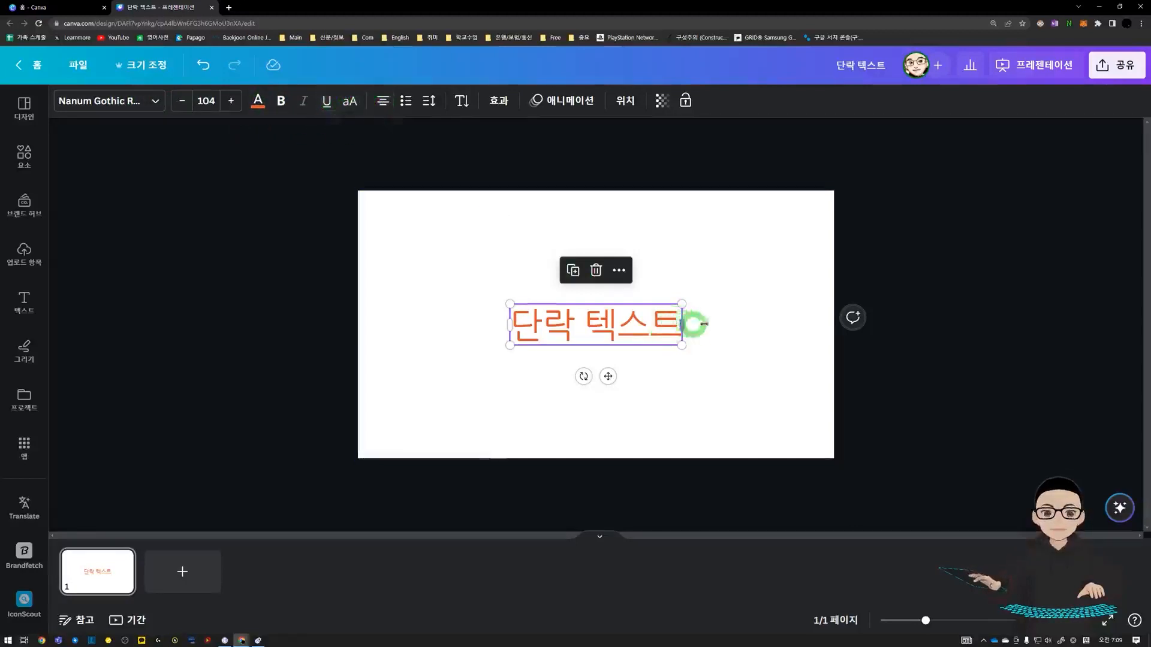
# Step: Widen the text box to about two thirds of the page width and centre it on the page
pyautogui.moveTo(703, 323); pyautogui.dragTo(837, 317)
pyautogui.click(743, 352)
pyautogui.moveTo(727, 330); pyautogui.dragTo(654, 328)
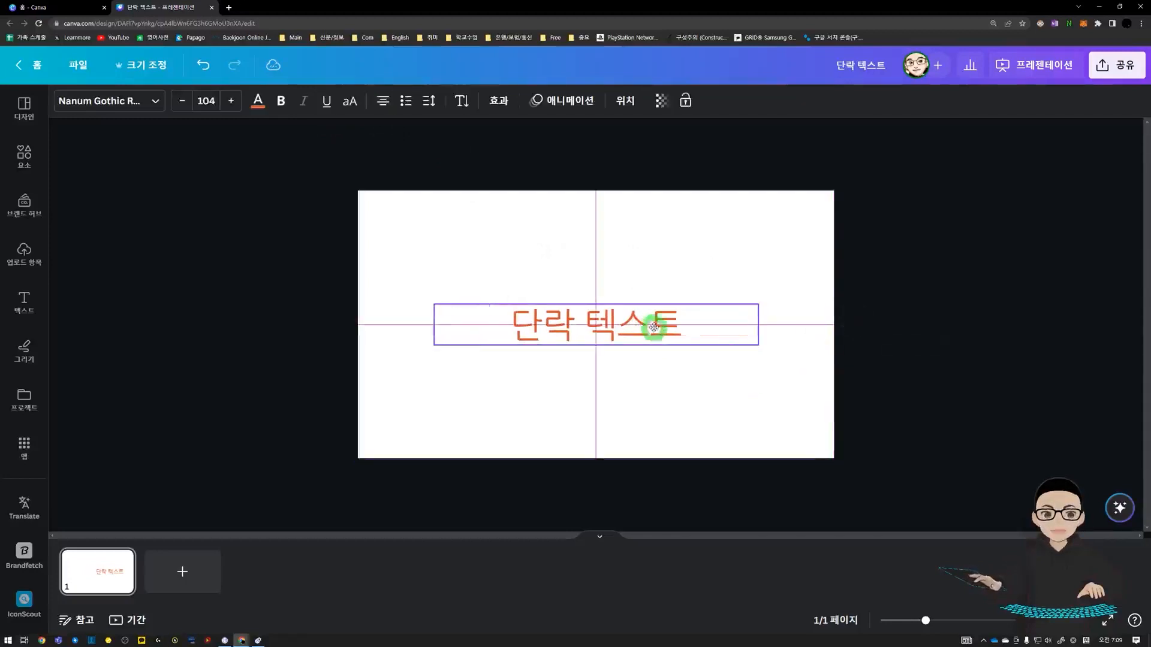
# Step: Cycle the text through the other alignments, including right, and return it to centre alignment
pyautogui.click(385, 100)
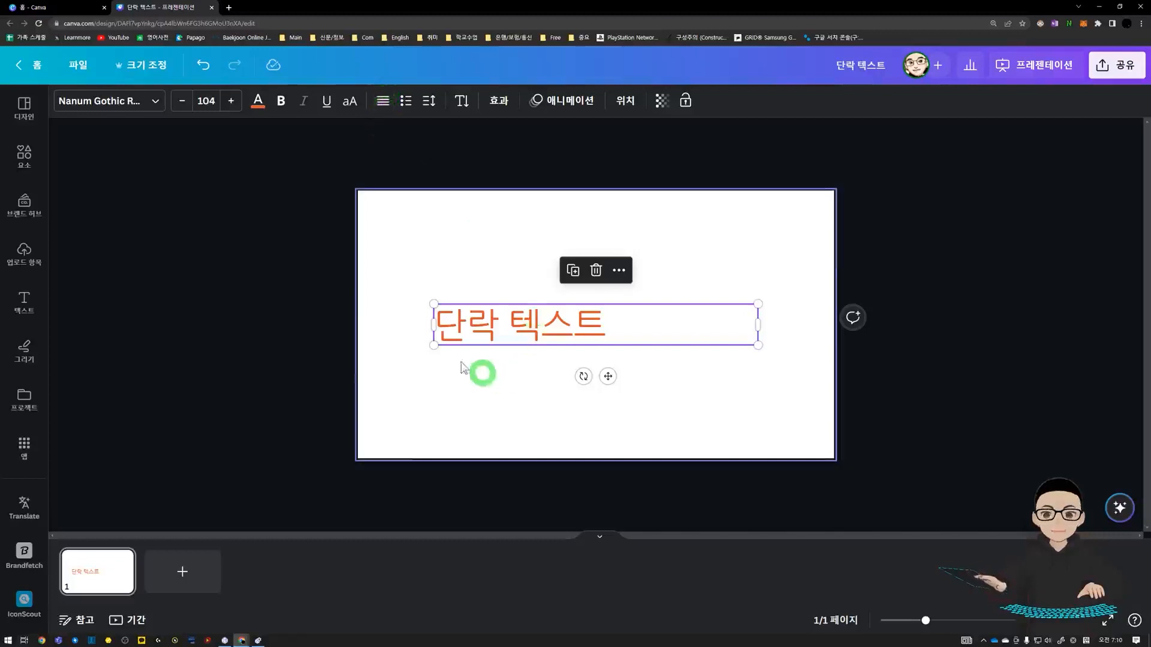
pyautogui.click(388, 103)
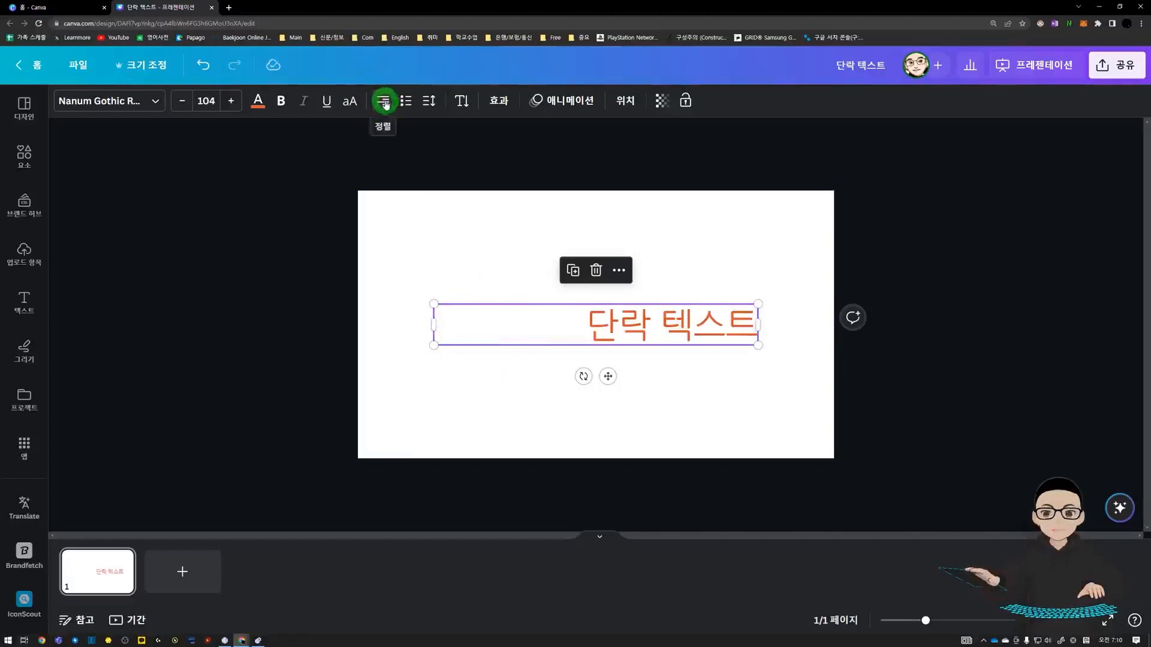
pyautogui.click(394, 103)
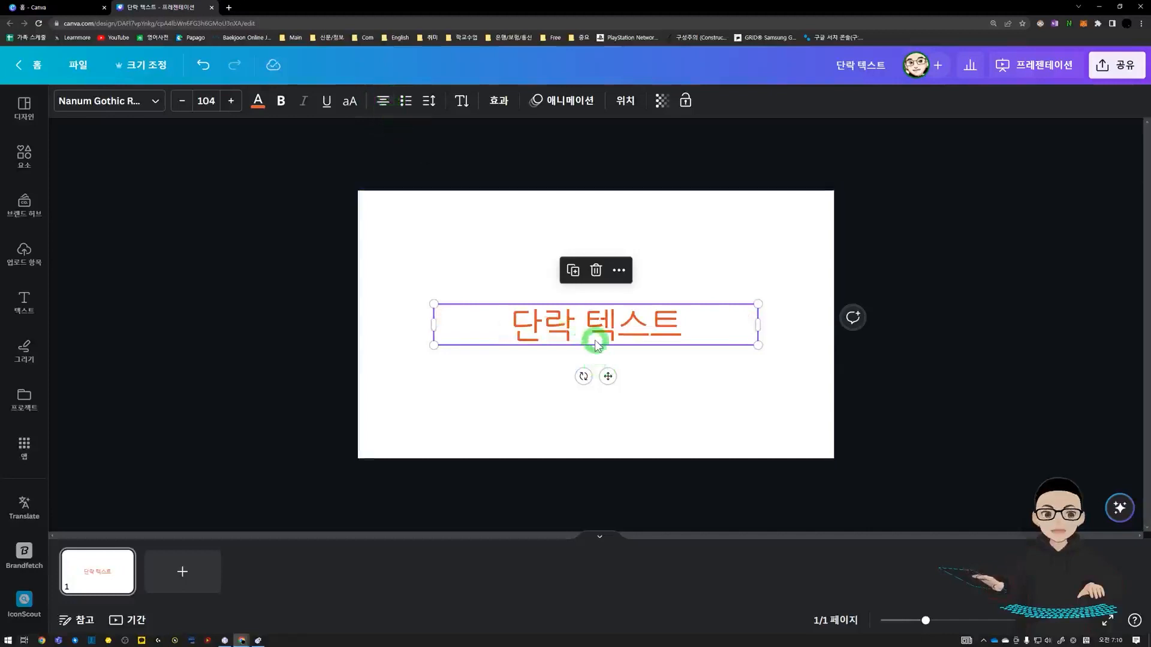
# Step: Make the text a left-aligned bulleted list at font size 80 in a wide box near the page's upper edge
pyautogui.click(408, 108)
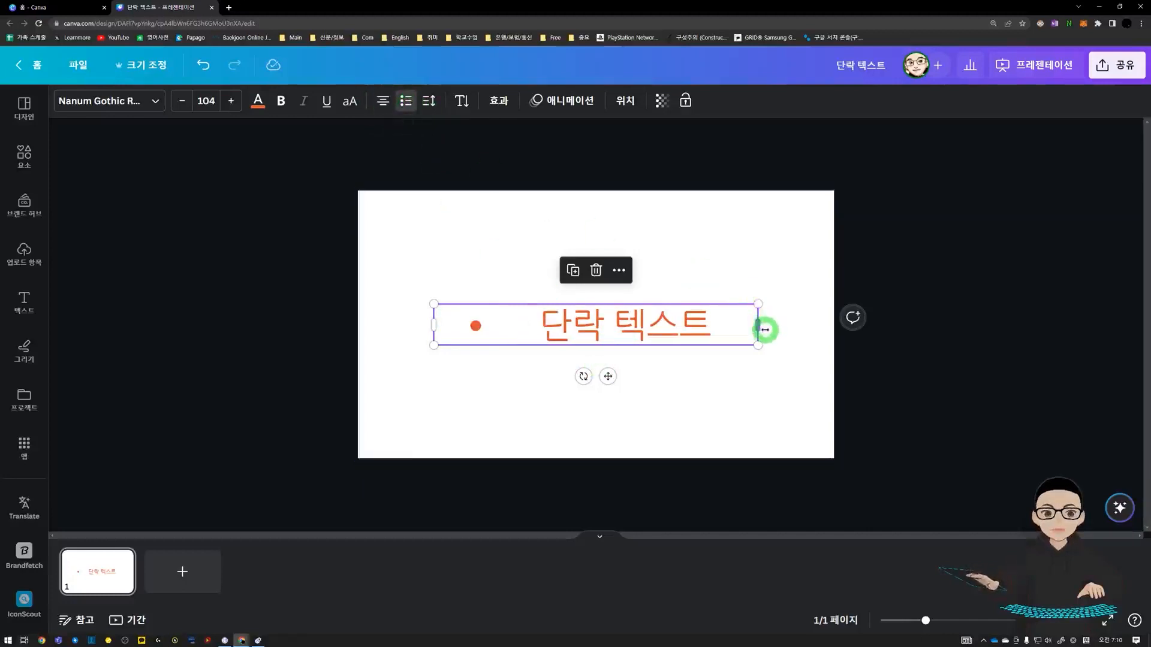
pyautogui.moveTo(758, 324); pyautogui.dragTo(558, 239)
pyautogui.moveTo(625, 264); pyautogui.dragTo(748, 234)
pyautogui.doubleClick(695, 230)
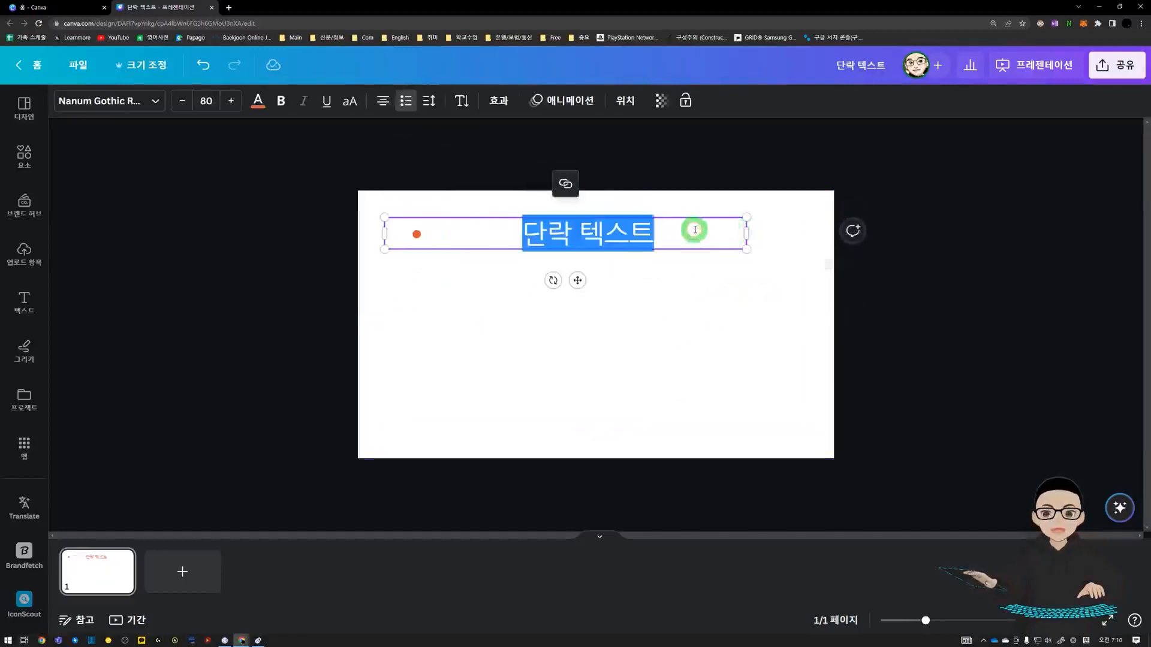
pyautogui.click(382, 101)
# Step: Add blank lines below the first bullet, undo the last change, and delete back to 단락 텍스
pyautogui.click(608, 235)
pyautogui.press('Return')
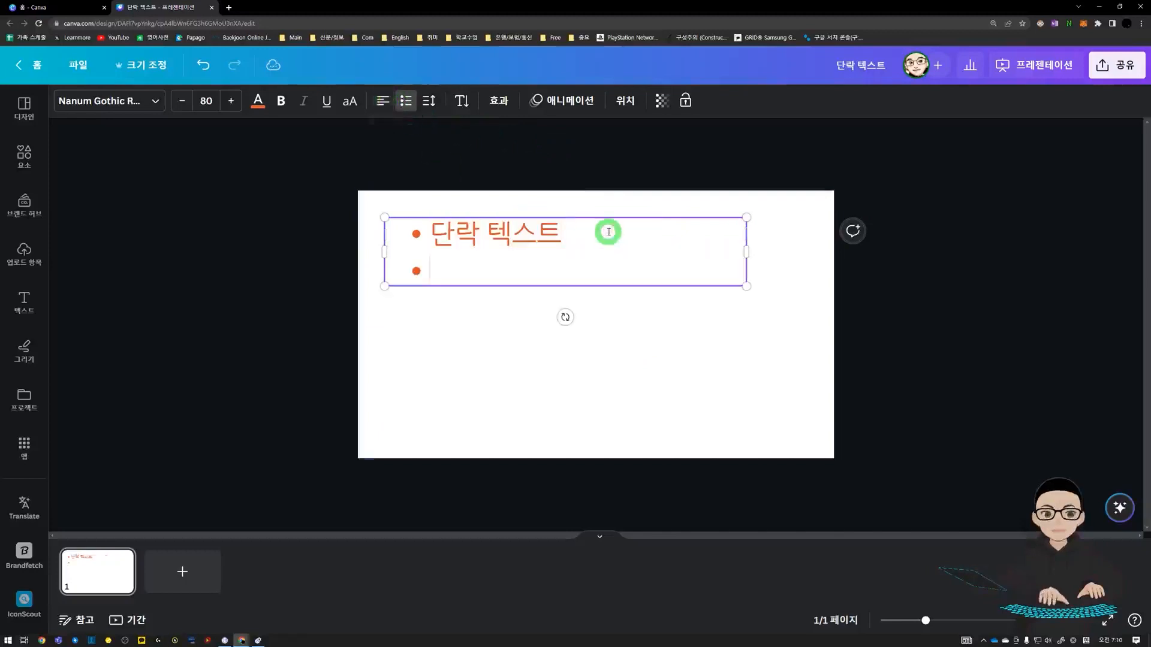
pyautogui.press('Return')
pyautogui.press('Return')
pyautogui.hotkey('ctrl', 'z')
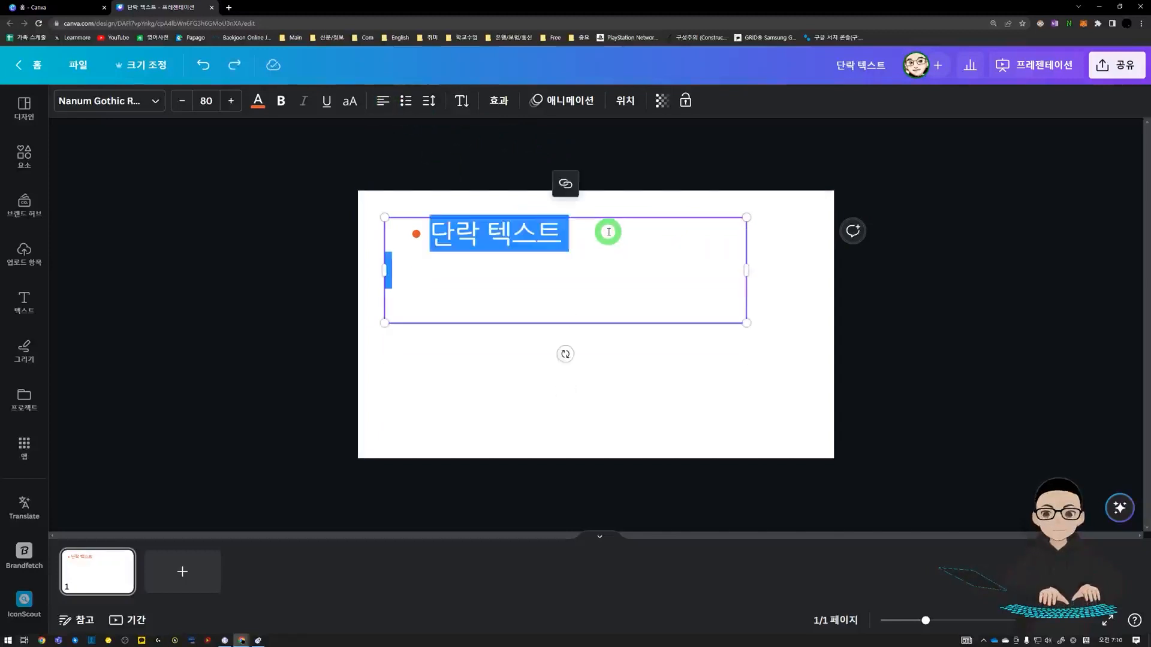
pyautogui.click(533, 289)
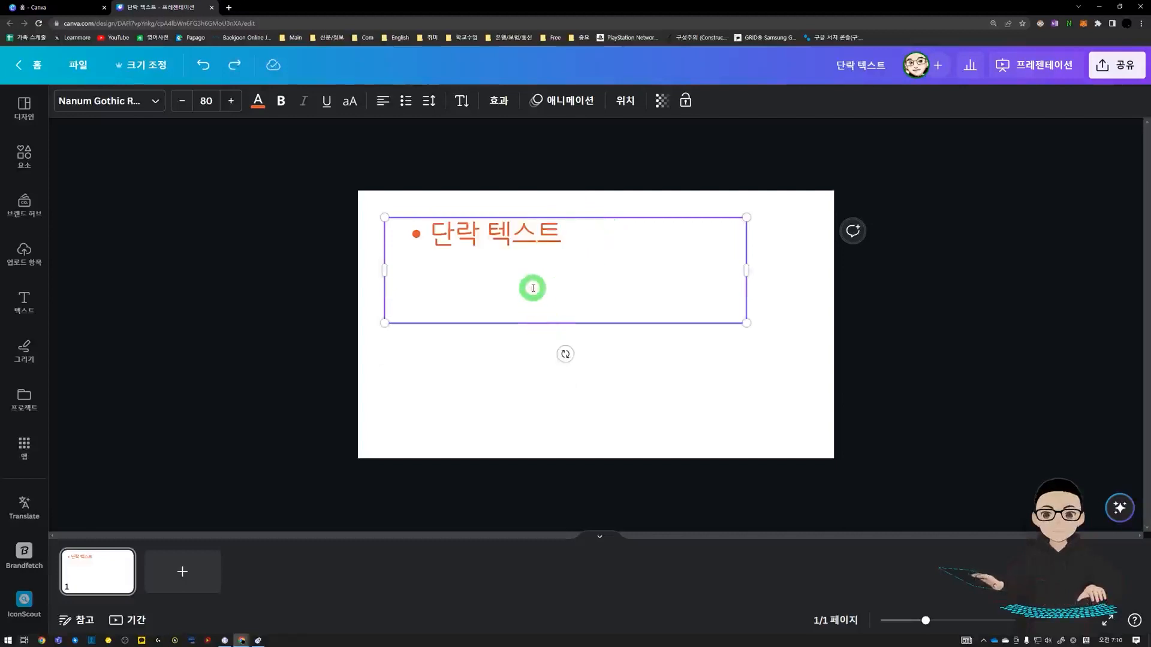
pyautogui.press('BackSpace')
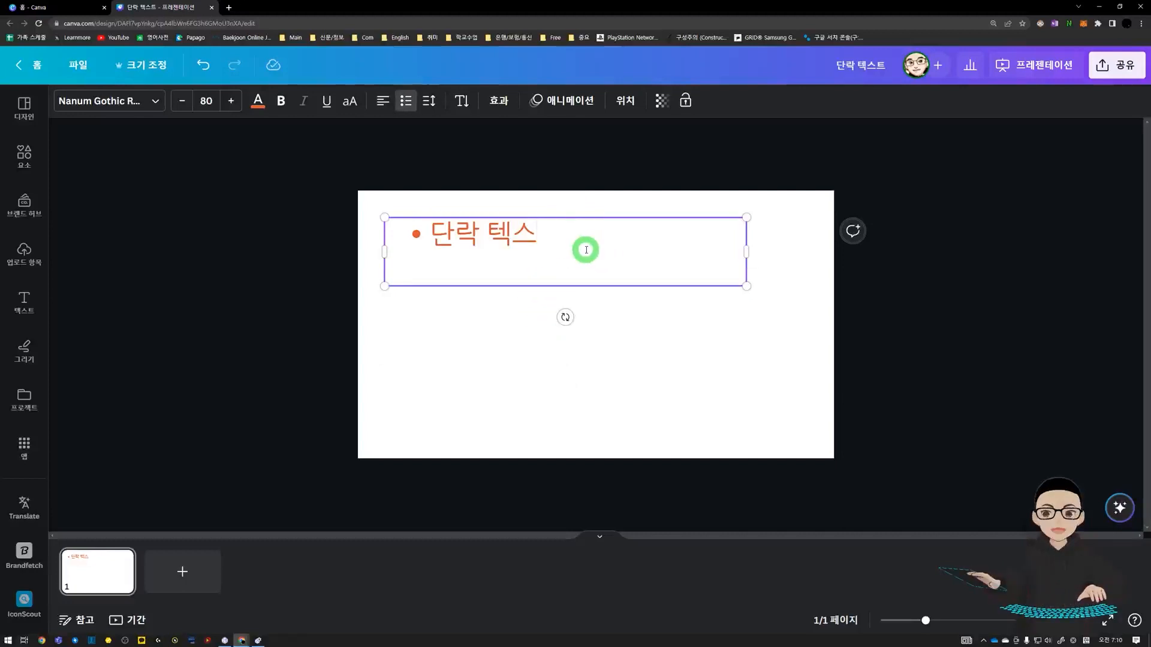
# Step: Add the bullet items dk and dkssud below the first bullet, and start a fourth bullet
pyautogui.press('Return')
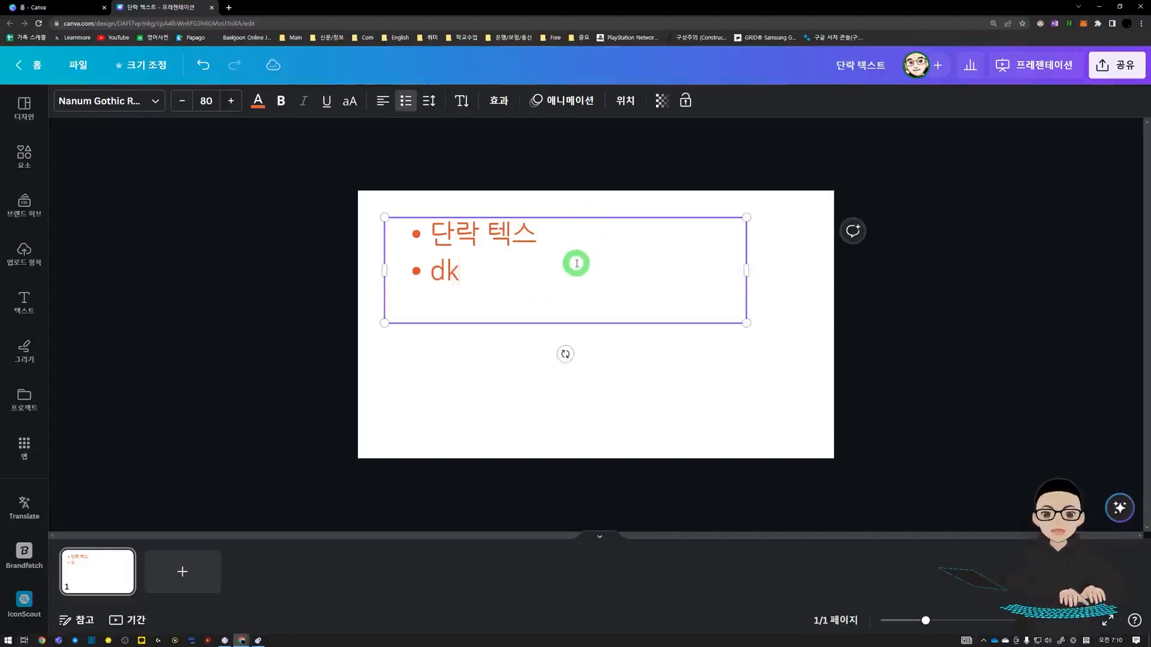
pyautogui.write('dk')
pyautogui.press('Return')
pyautogui.write('dkssud')
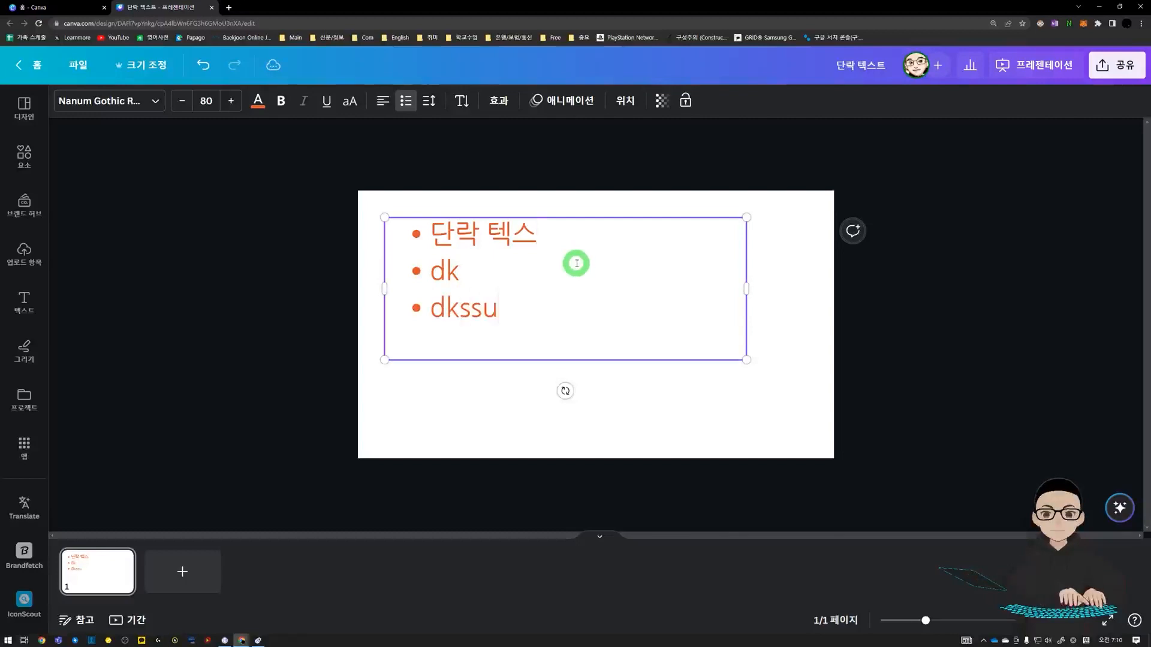
pyautogui.press('Return')
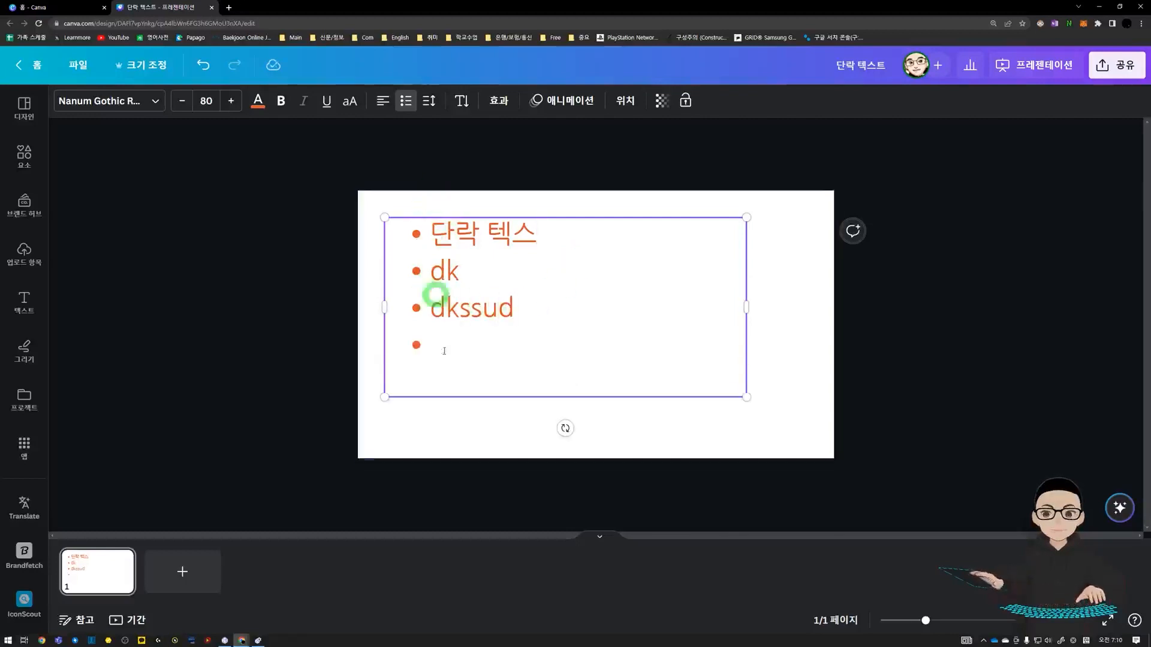
# Step: Set the bulleted text's letter spacing to 332 and line spacing to 1.2, and anchor its text box at the top
pyautogui.click(429, 103)
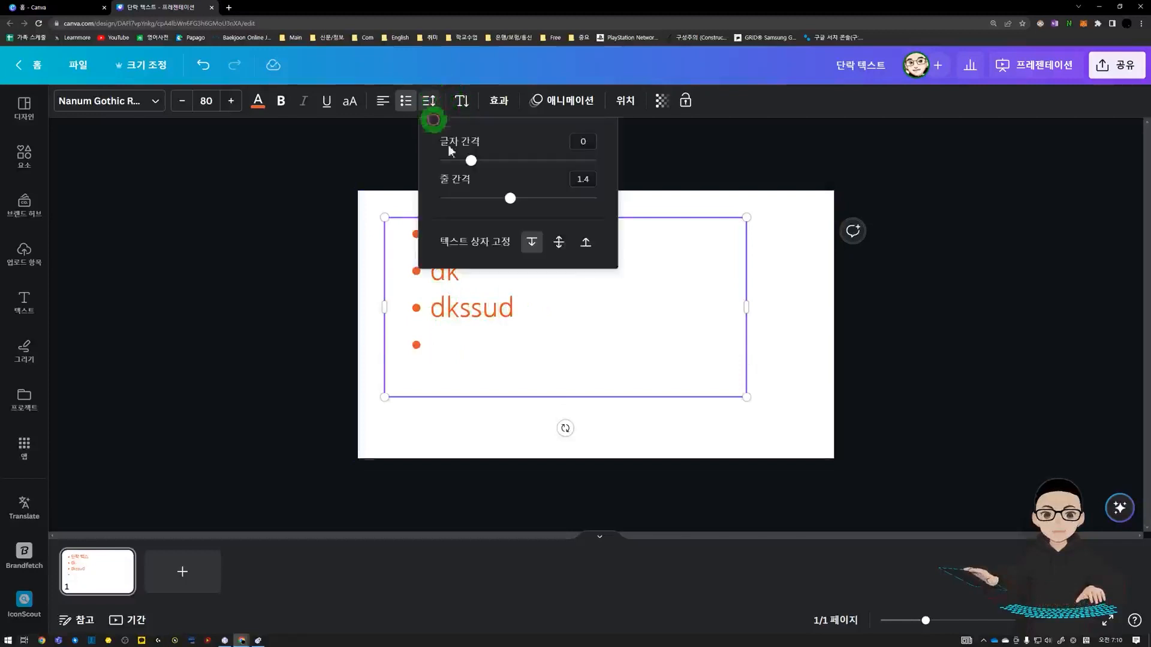
pyautogui.moveTo(472, 160); pyautogui.dragTo(503, 162)
pyautogui.click(550, 398)
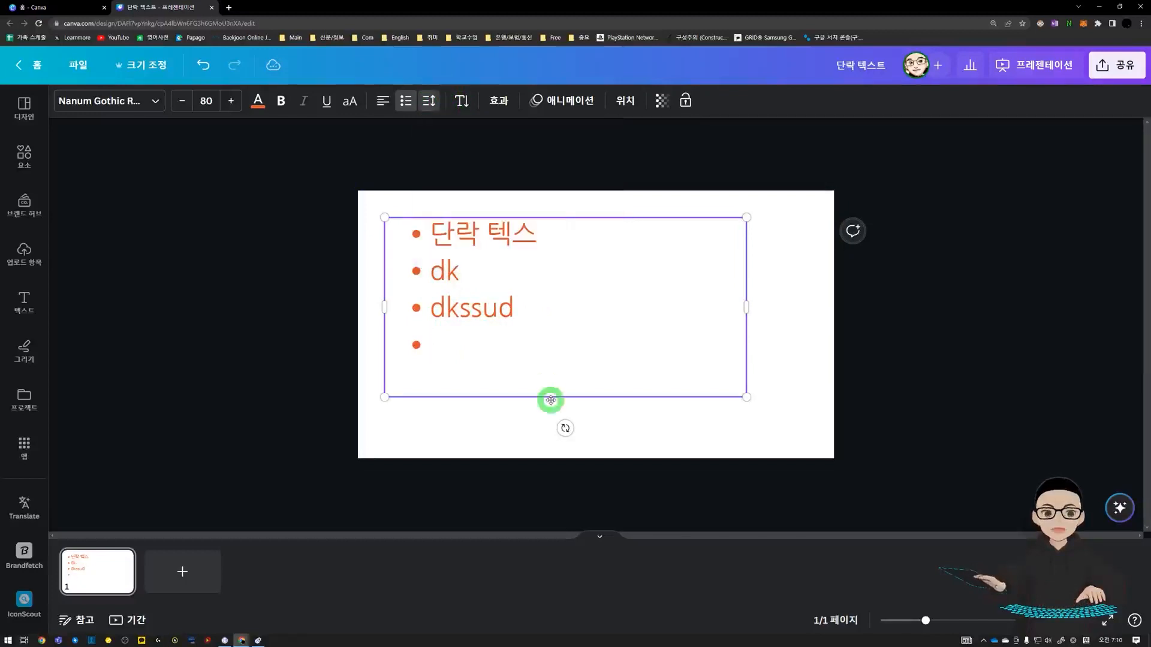
pyautogui.click(622, 442)
pyautogui.click(565, 316)
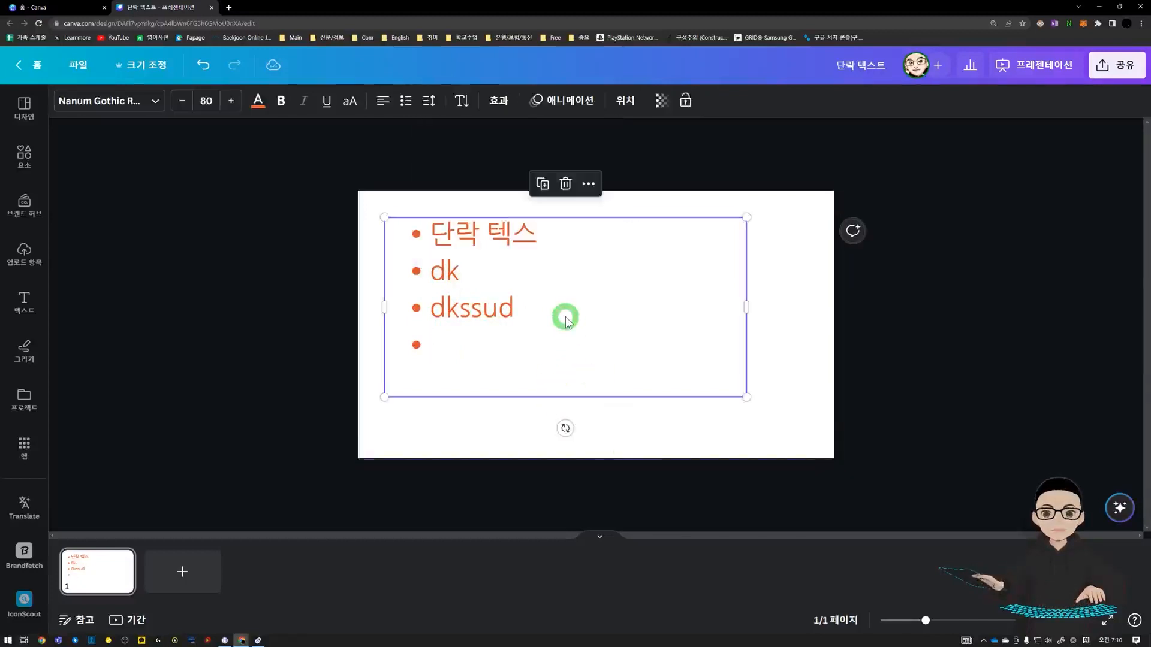
pyautogui.click(434, 105)
pyautogui.moveTo(503, 163)
pyautogui.mouseDown()
pyautogui.moveTo(537, 159)
pyautogui.moveTo(506, 162)
pyautogui.moveTo(538, 173)
pyautogui.moveTo(501, 160)
pyautogui.moveTo(523, 174)
pyautogui.mouseUp()
pyautogui.moveTo(513, 199)
pyautogui.mouseDown()
pyautogui.moveTo(584, 202)
pyautogui.moveTo(474, 202)
pyautogui.moveTo(560, 201)
pyautogui.moveTo(495, 200)
pyautogui.mouseUp()
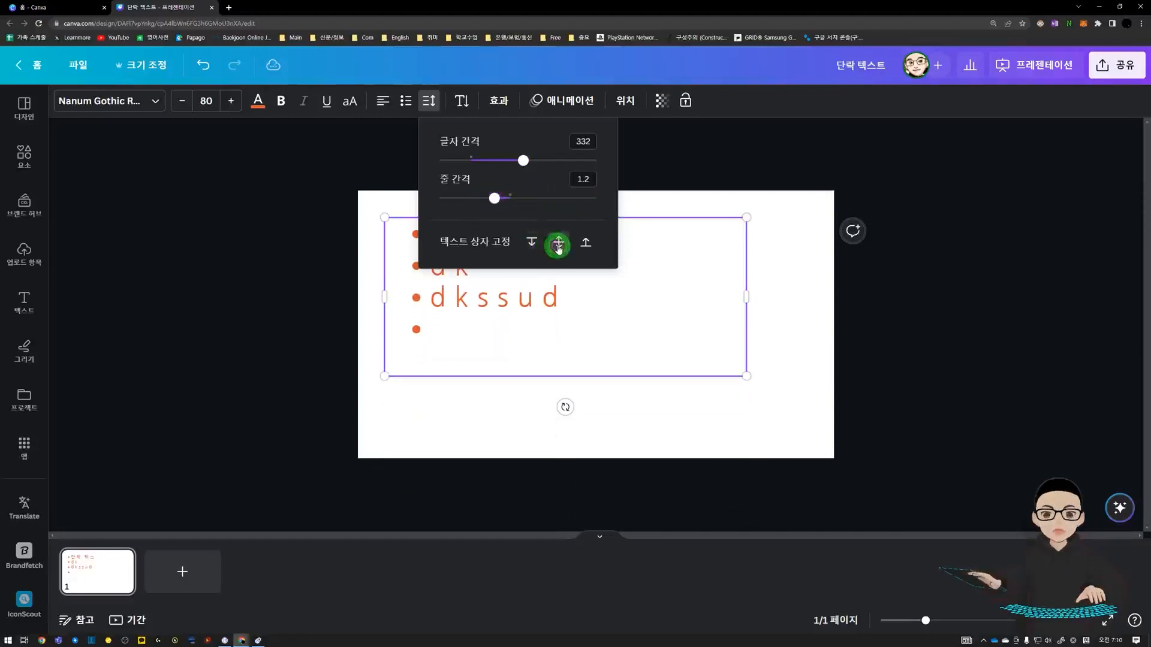
pyautogui.click(530, 243)
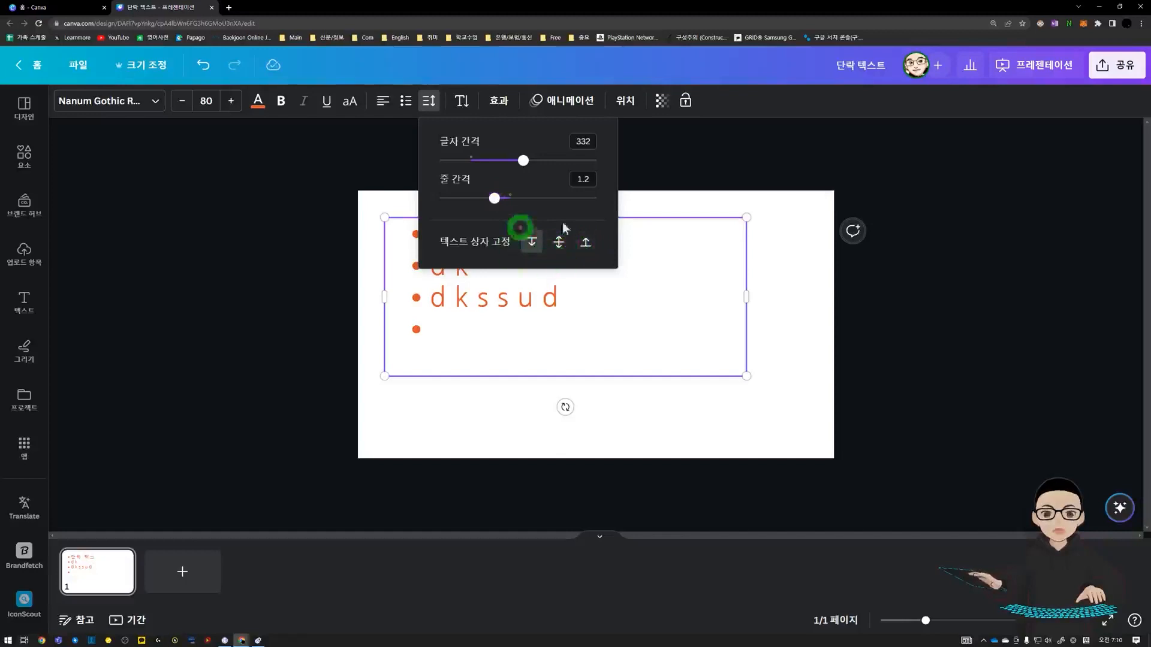
pyautogui.click(680, 168)
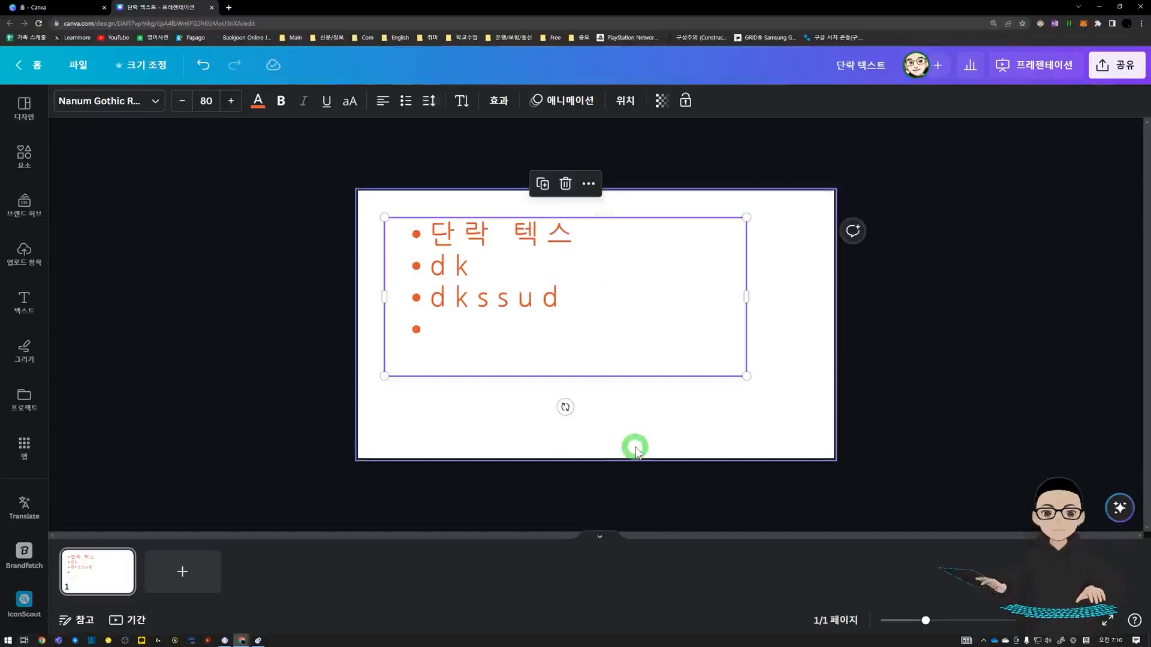
# Step: Replace the whole bulleted list with the unbulleted text Hello world
pyautogui.doubleClick(545, 340)
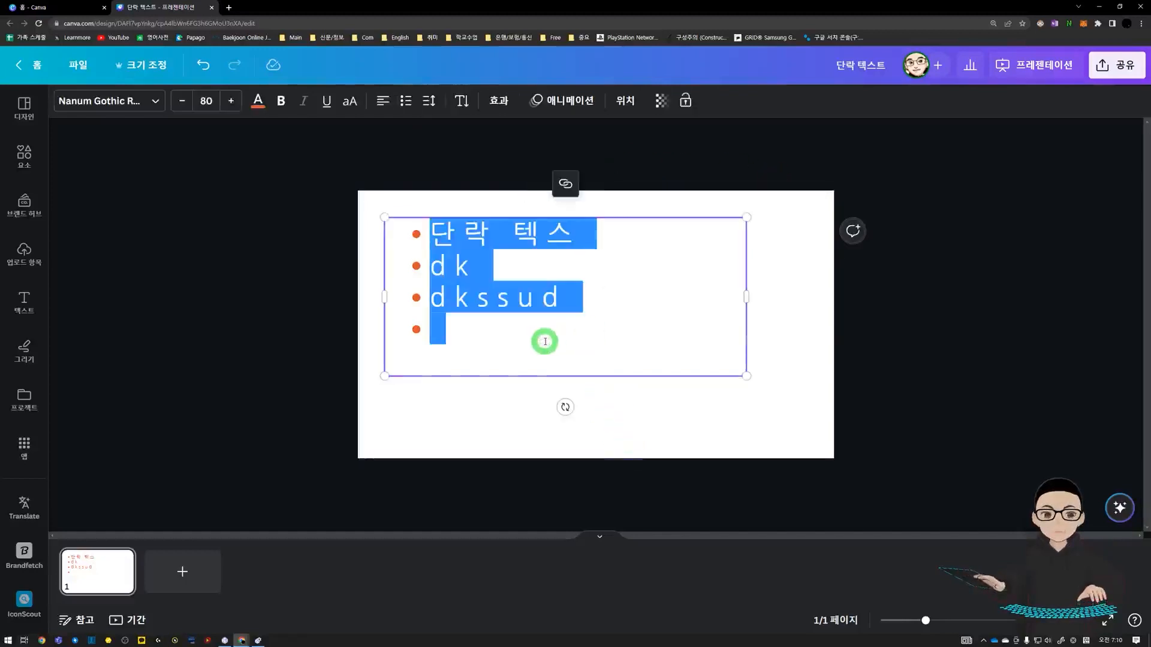
pyautogui.write('e')
pyautogui.press('BackSpace')
pyautogui.press('BackSpace')
pyautogui.write('du')
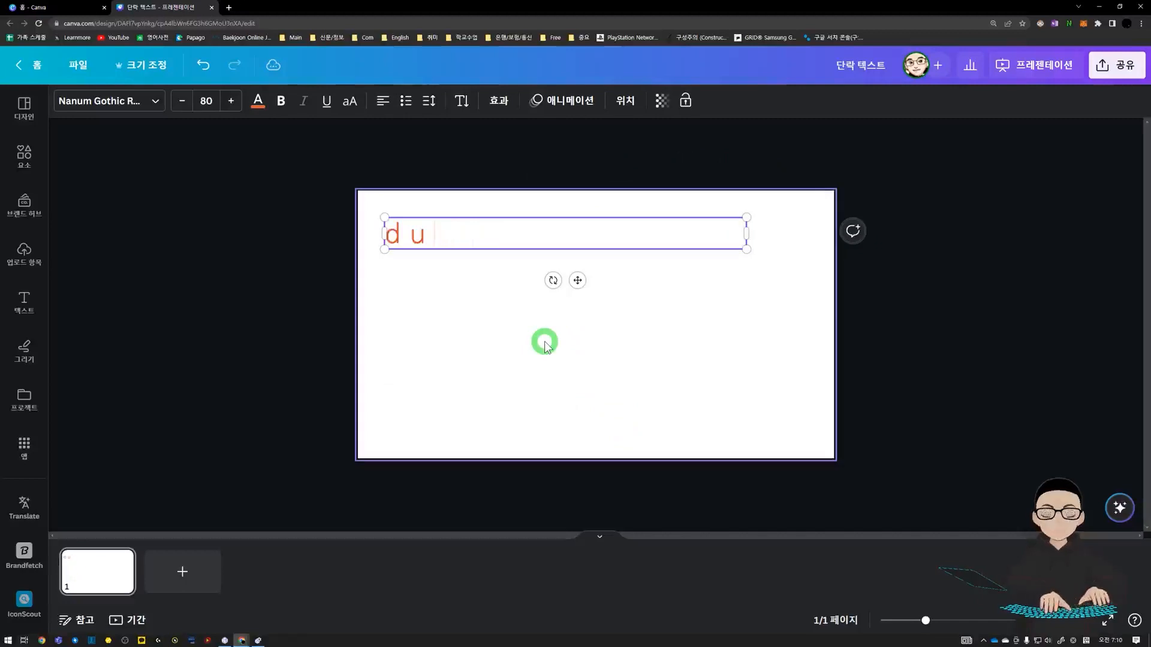
pyautogui.write('stmdu')
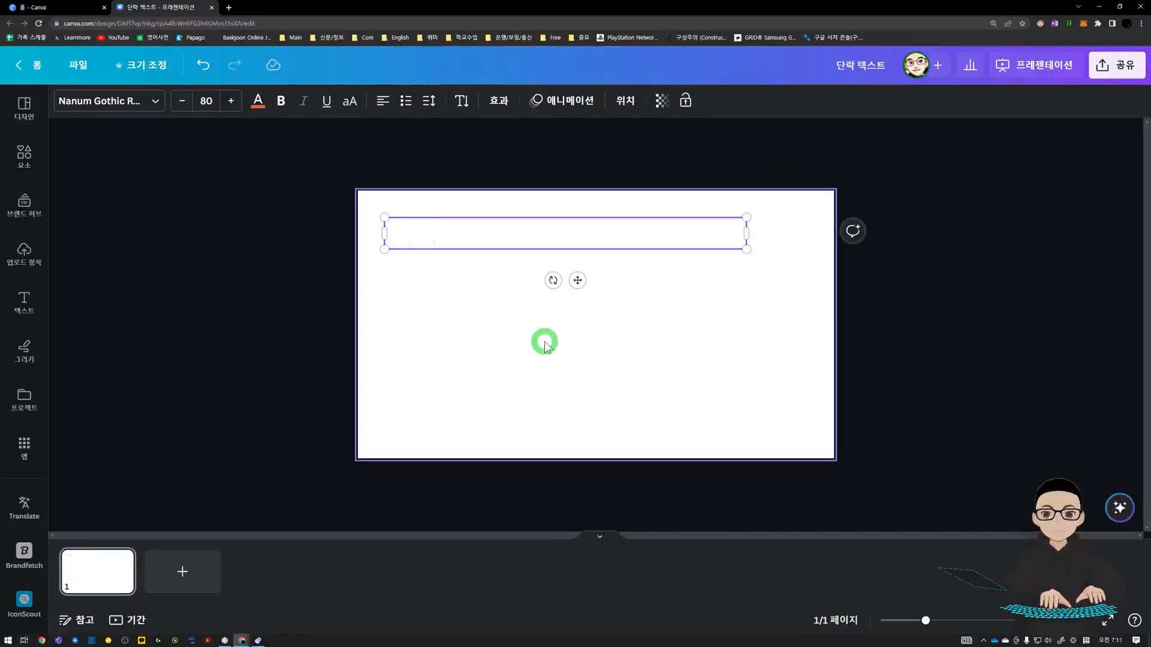
pyautogui.write('Hello world')
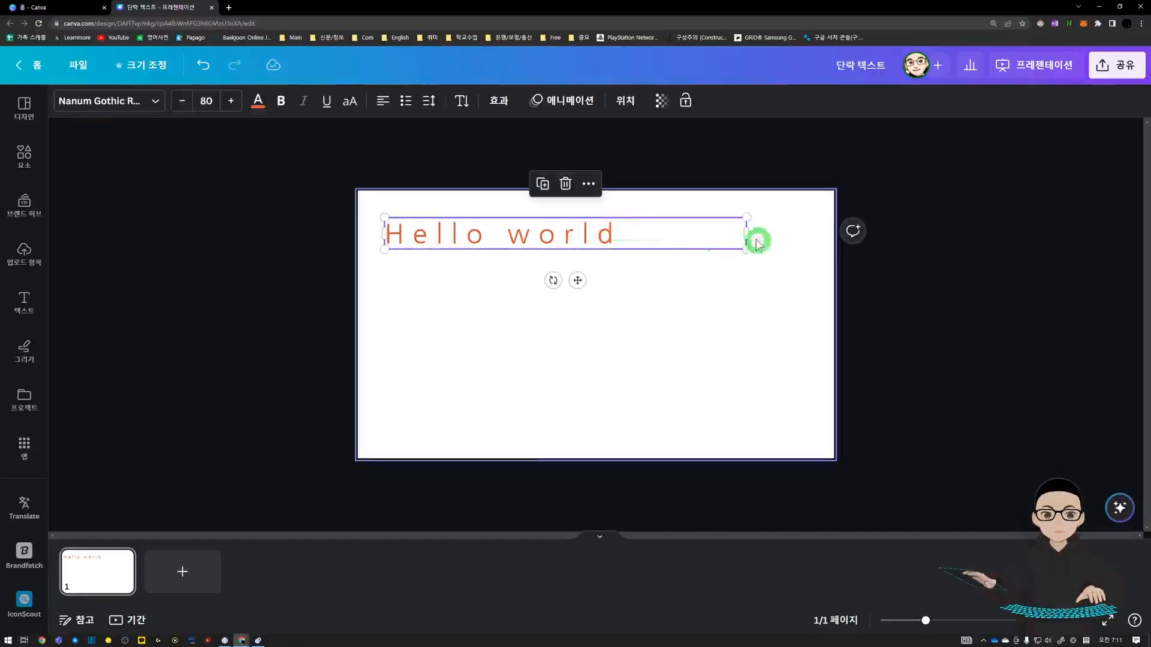
# Step: Narrow the Hello world text box, move it to the middle of the page and centre-align its text
pyautogui.moveTo(748, 233); pyautogui.dragTo(646, 283)
pyautogui.moveTo(488, 236); pyautogui.dragTo(604, 325)
pyautogui.click(385, 102)
pyautogui.click(645, 275)
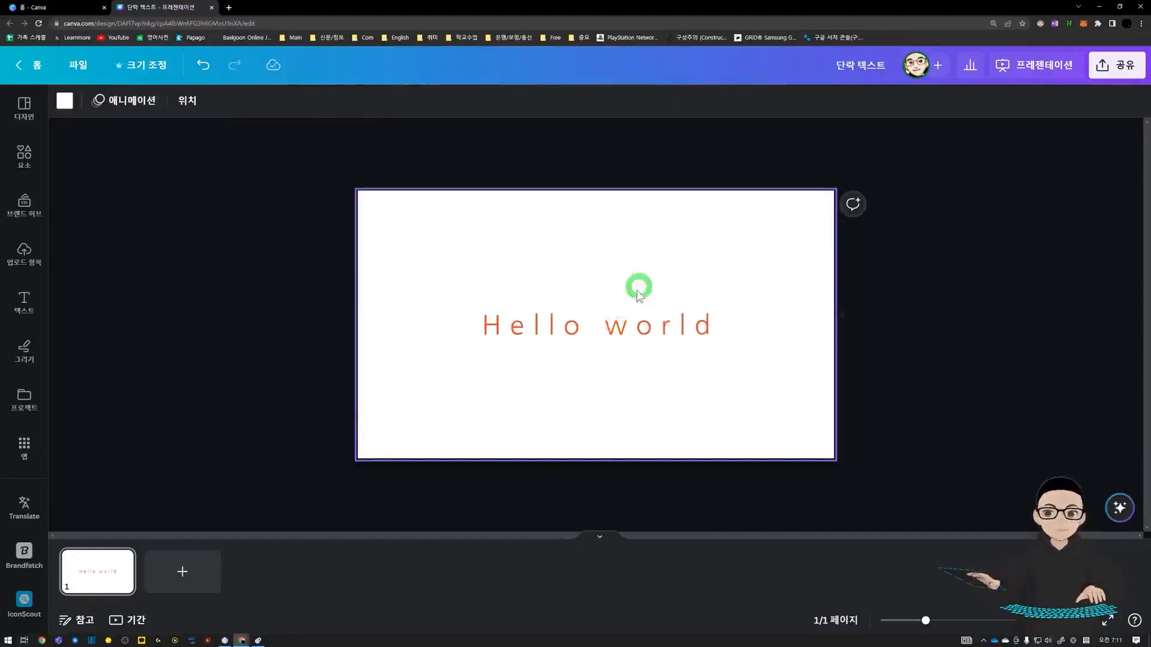
# Step: Reduce the letter spacing of the Hello world text to 9
pyautogui.click(635, 312)
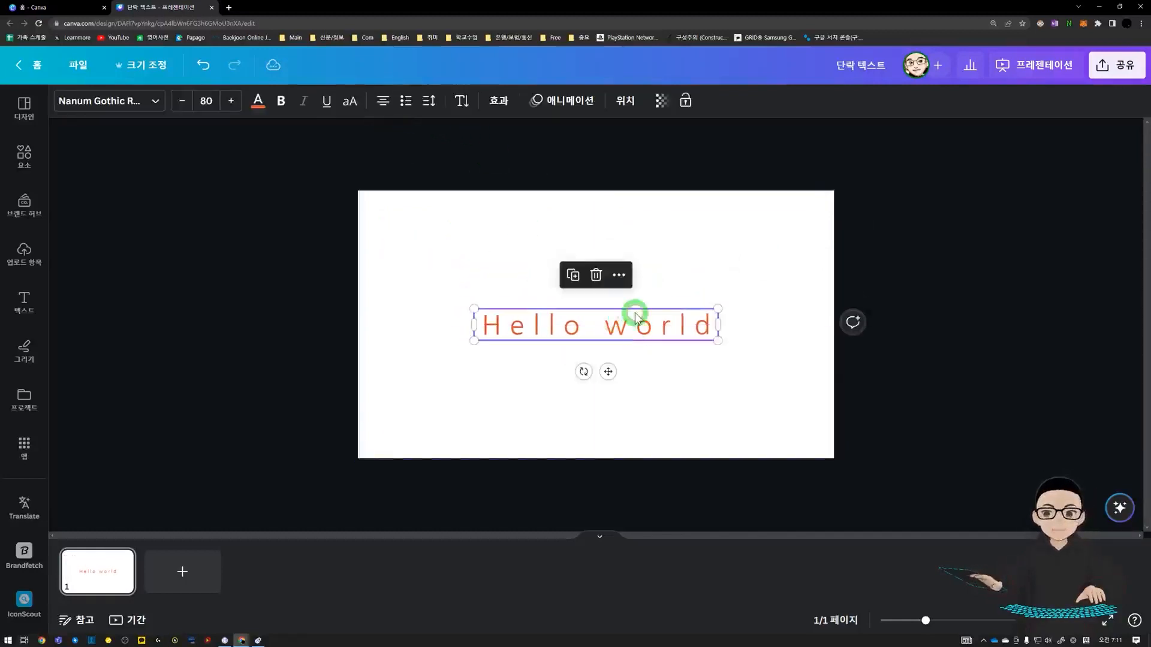
pyautogui.click(428, 103)
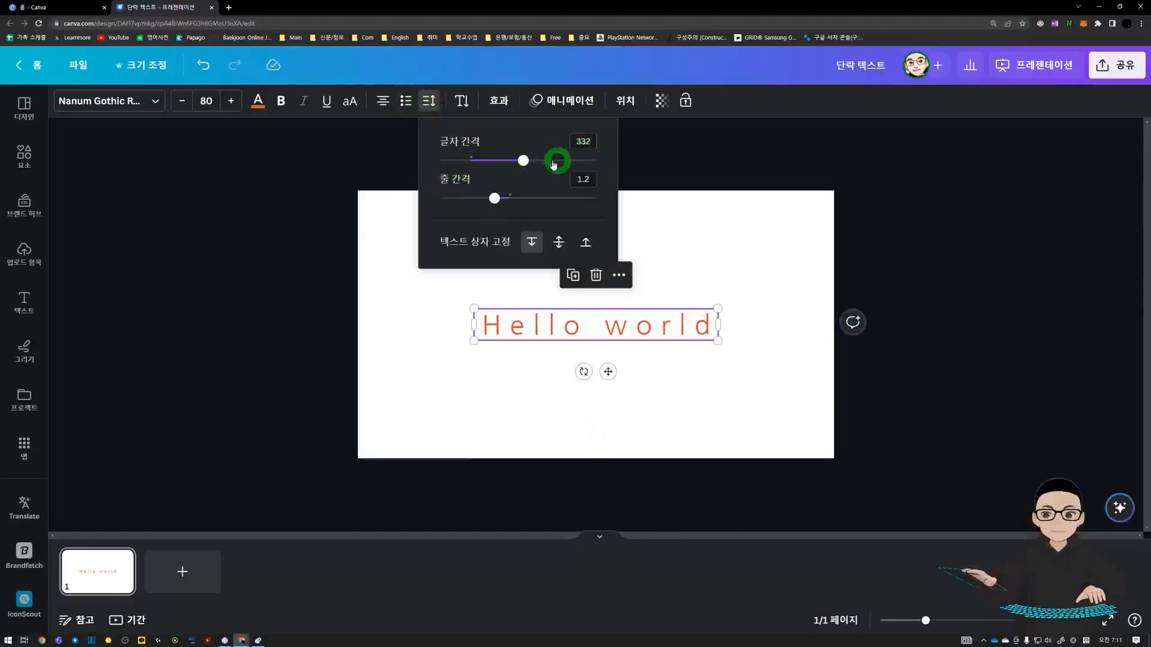
pyautogui.moveTo(553, 163); pyautogui.dragTo(473, 168)
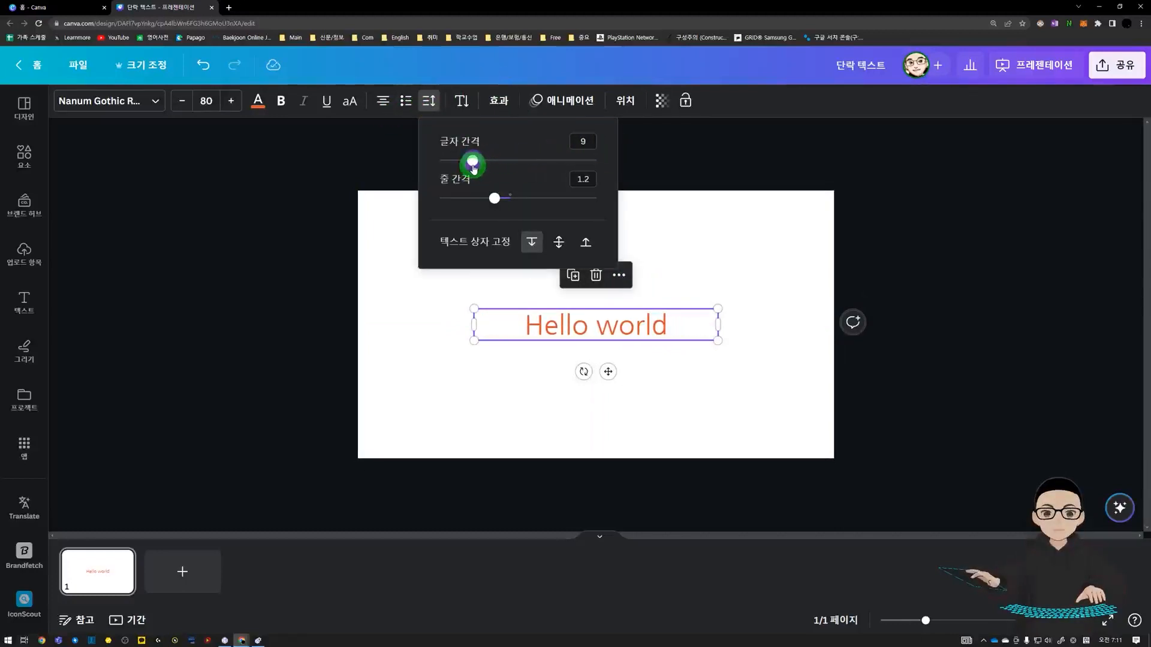
pyautogui.click(745, 190)
# Step: Switch the Hello world text to vertical orientation and back to horizontal
pyautogui.click(599, 319)
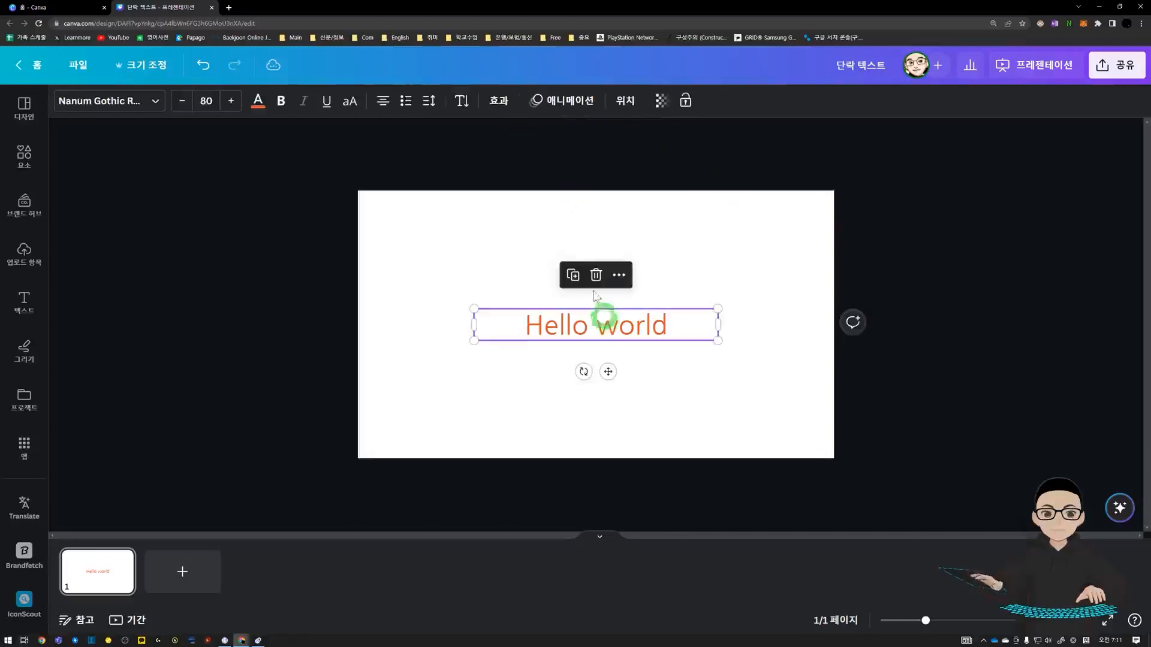
pyautogui.click(467, 102)
pyautogui.click(467, 102)
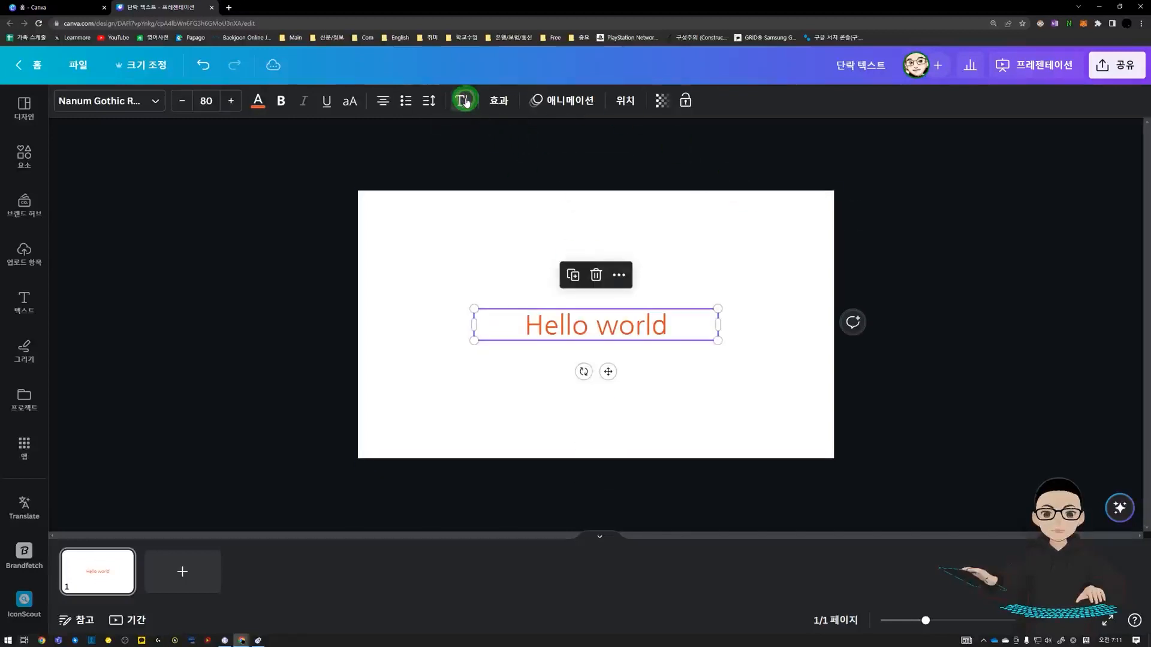
# Step: Look over the available text effects and browse the ready-made font combinations
pyautogui.click(506, 102)
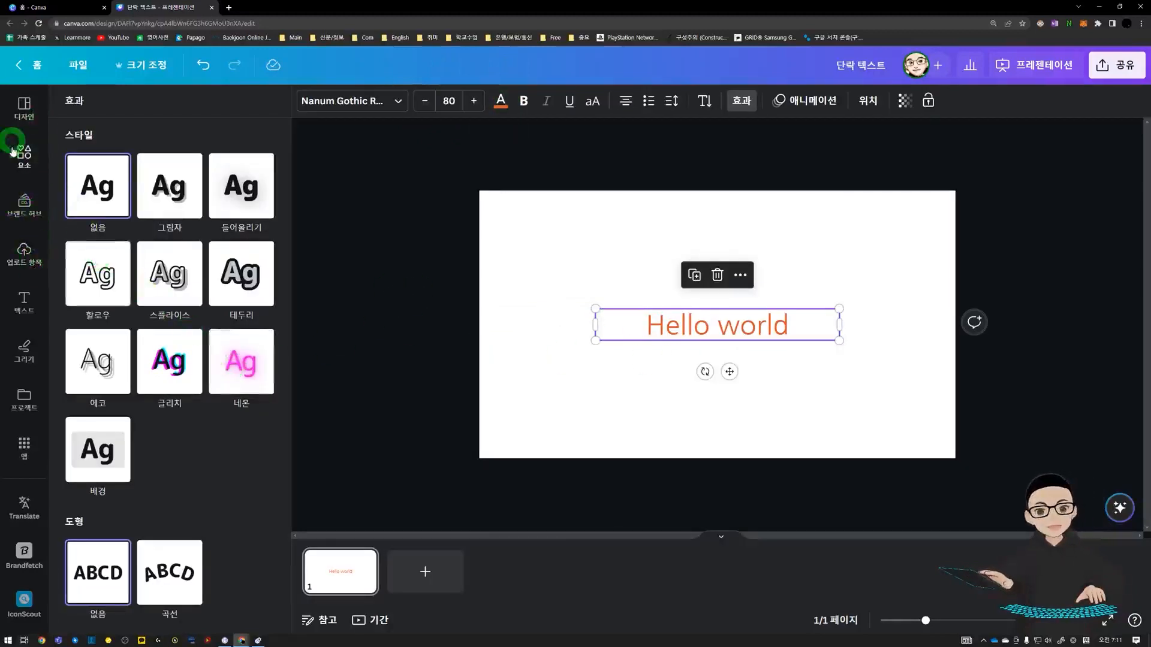
pyautogui.click(25, 303)
pyautogui.scroll(-5, 119, 307)
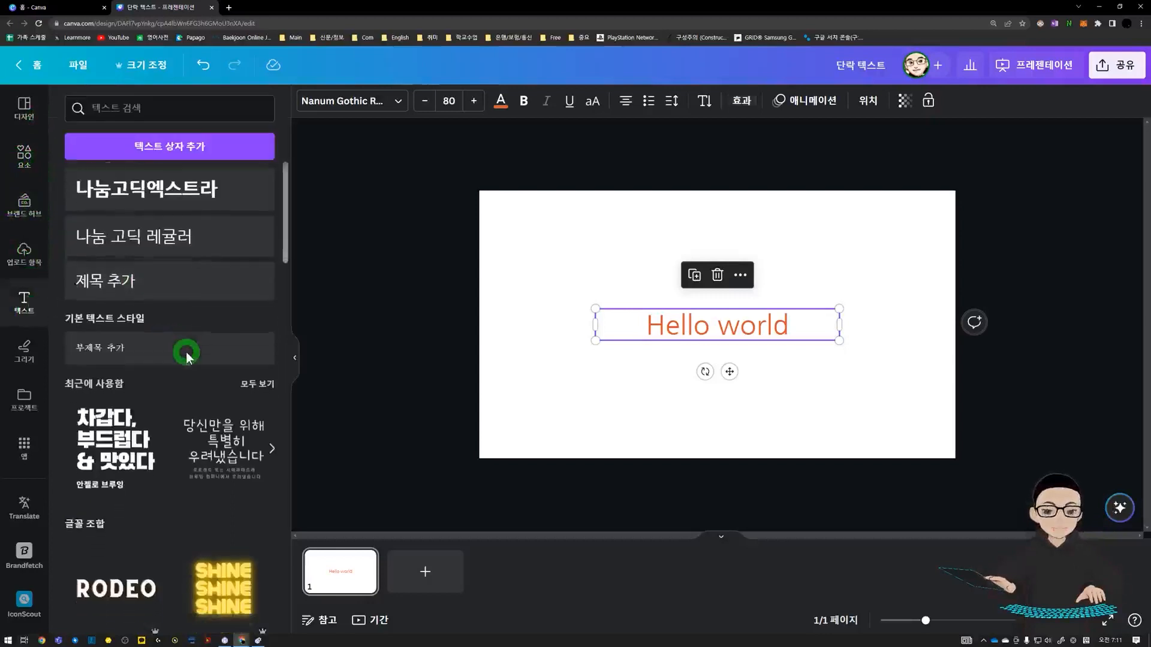
pyautogui.scroll(-2, 160, 446)
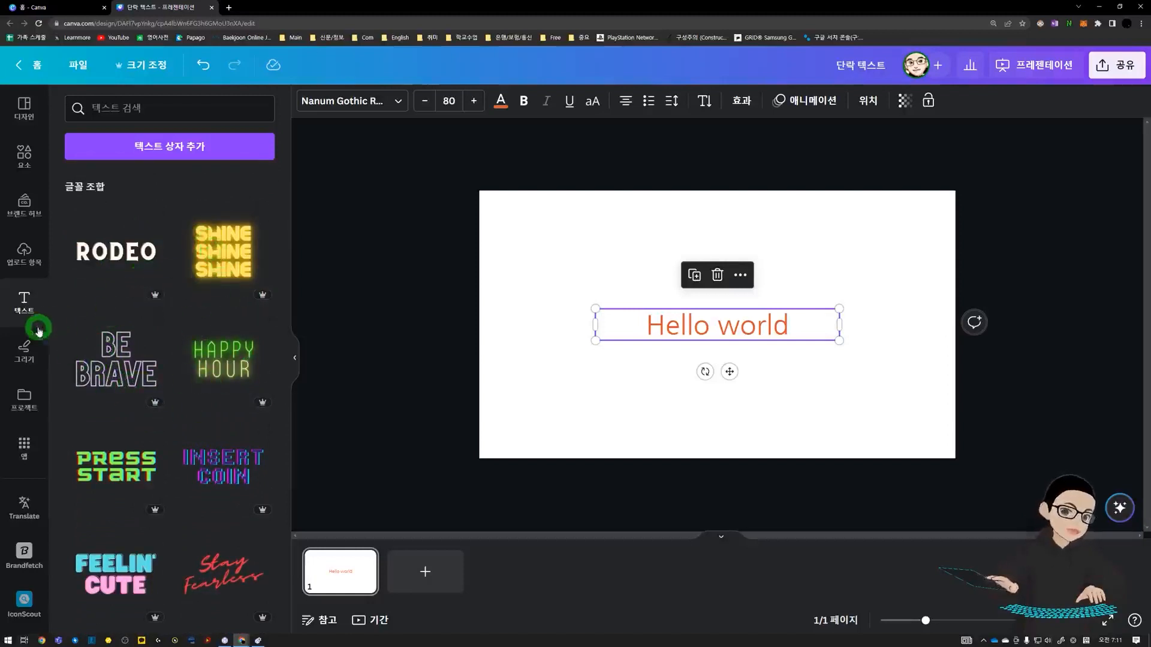
# Step: Apply the shadow effect to Hello world with offset 38, direction -46, blur 4 and transparency 36
pyautogui.click(672, 283)
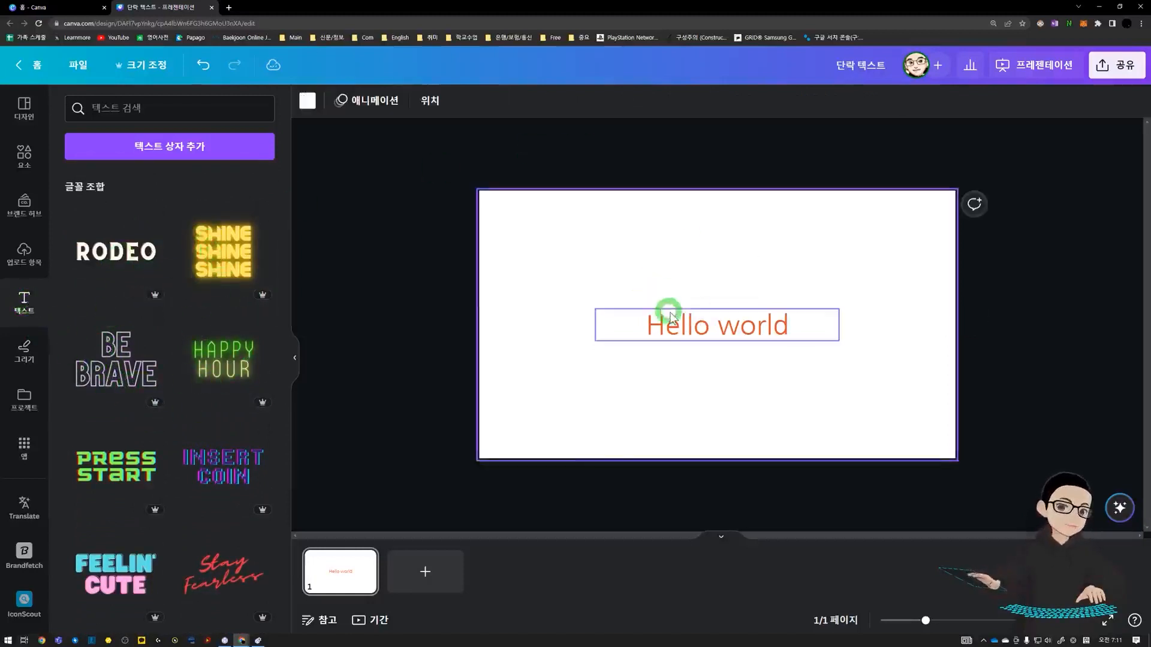
pyautogui.click(664, 303)
pyautogui.click(741, 100)
pyautogui.click(111, 205)
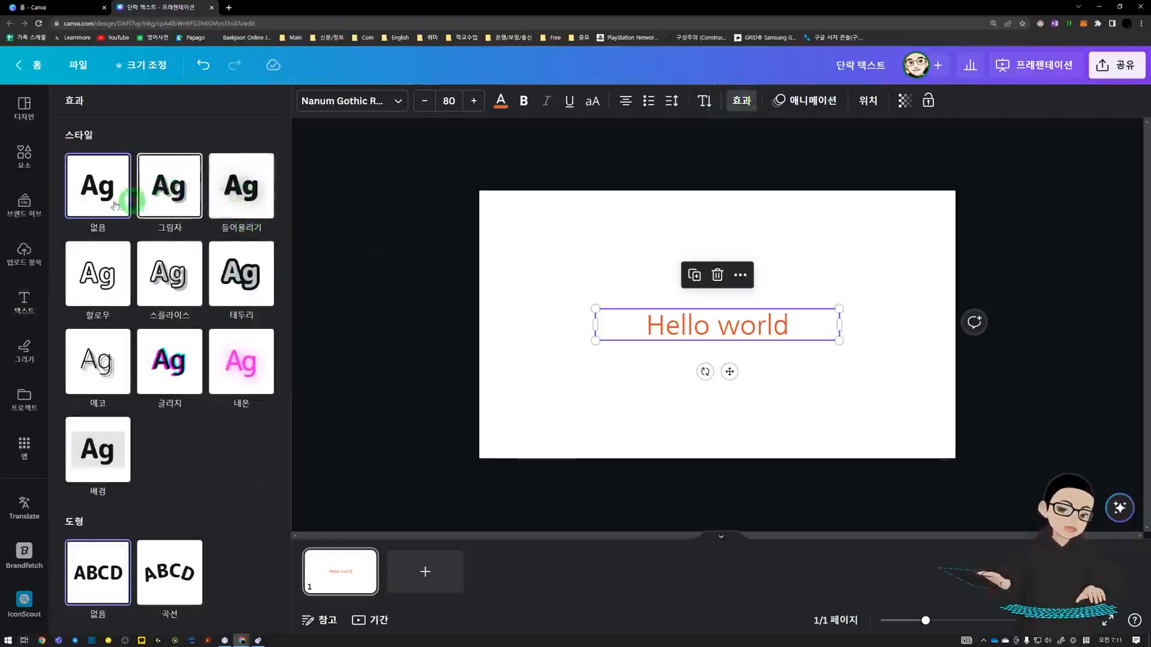
pyautogui.click(177, 205)
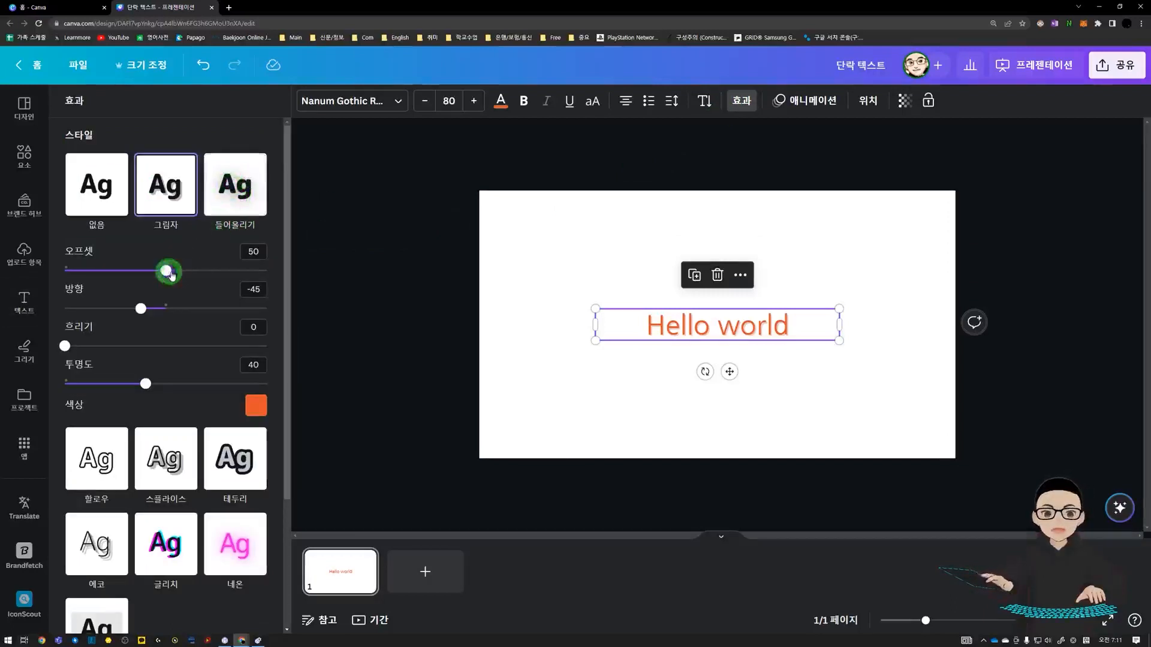
pyautogui.moveTo(170, 275); pyautogui.dragTo(153, 310)
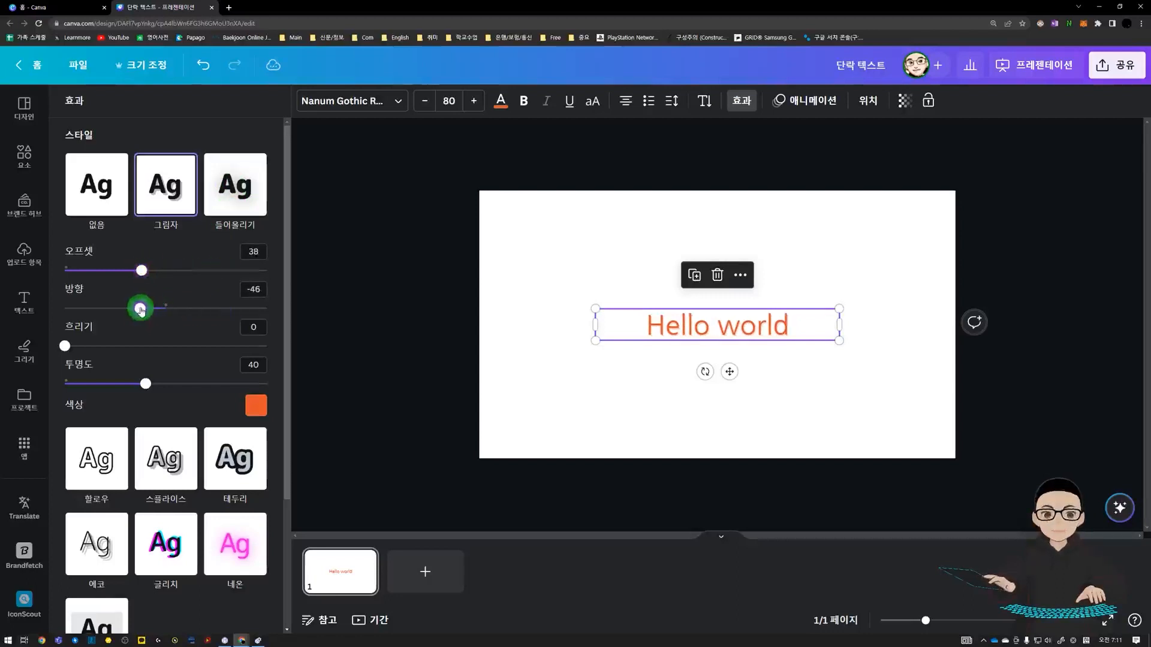
pyautogui.moveTo(70, 349)
pyautogui.mouseDown()
pyautogui.moveTo(226, 348)
pyautogui.moveTo(73, 346)
pyautogui.mouseUp()
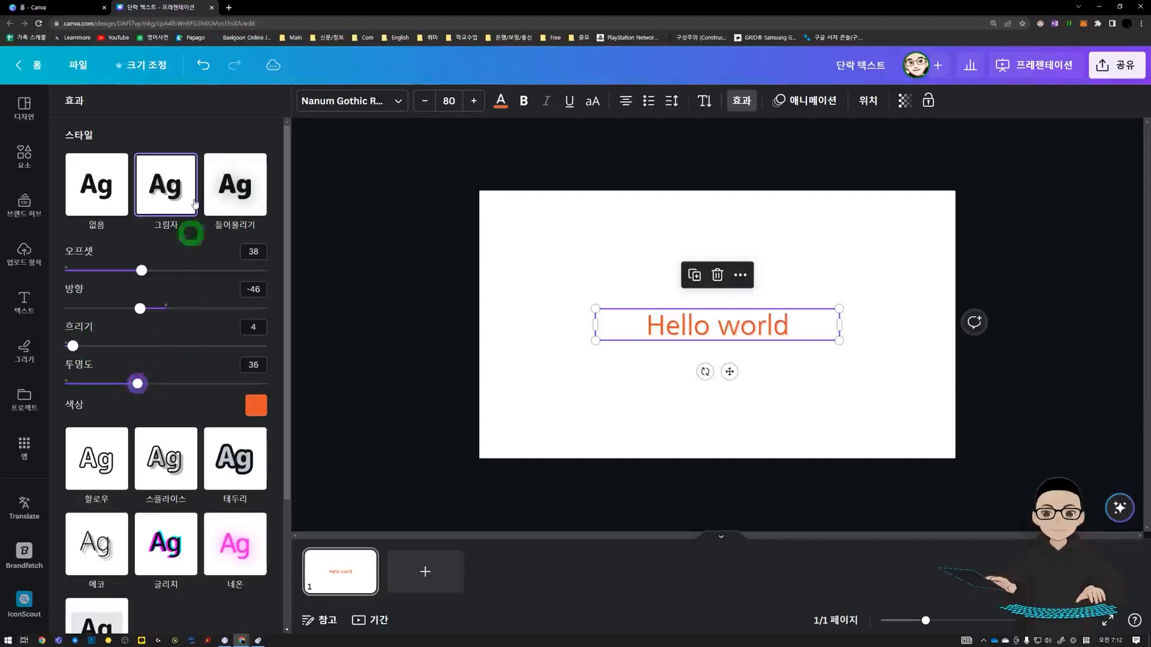
# Step: Switch the text to the lift effect and vary its intensity, ending at 57
pyautogui.click(234, 193)
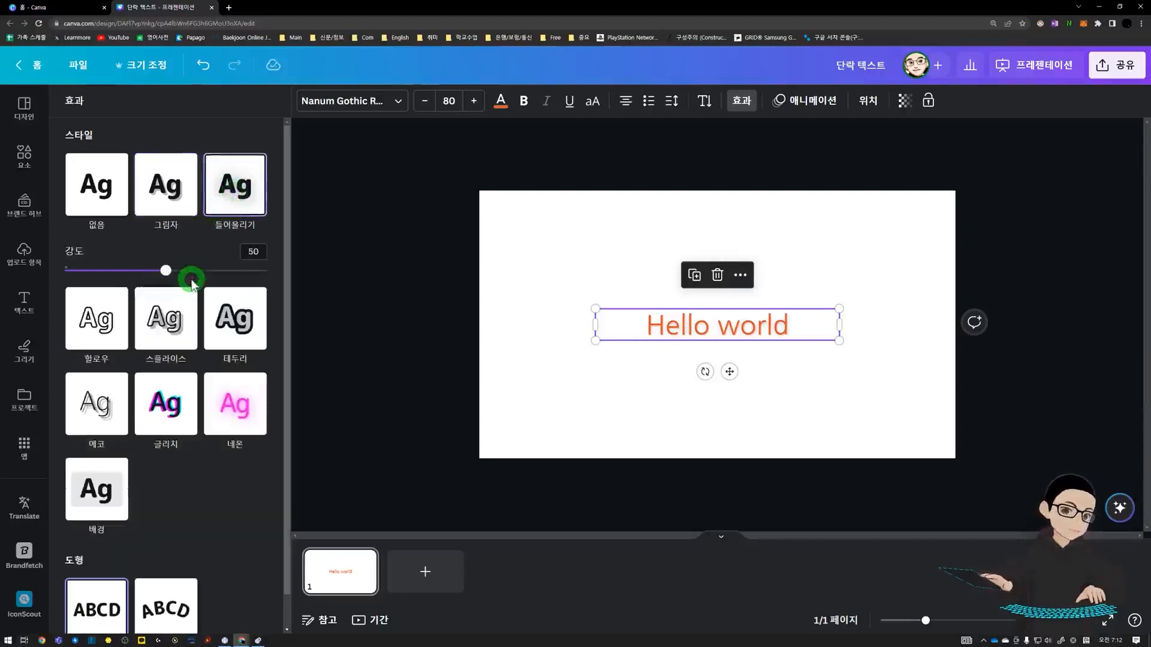
pyautogui.moveTo(168, 276)
pyautogui.mouseDown()
pyautogui.moveTo(225, 271)
pyautogui.moveTo(123, 271)
pyautogui.moveTo(178, 271)
pyautogui.mouseUp()
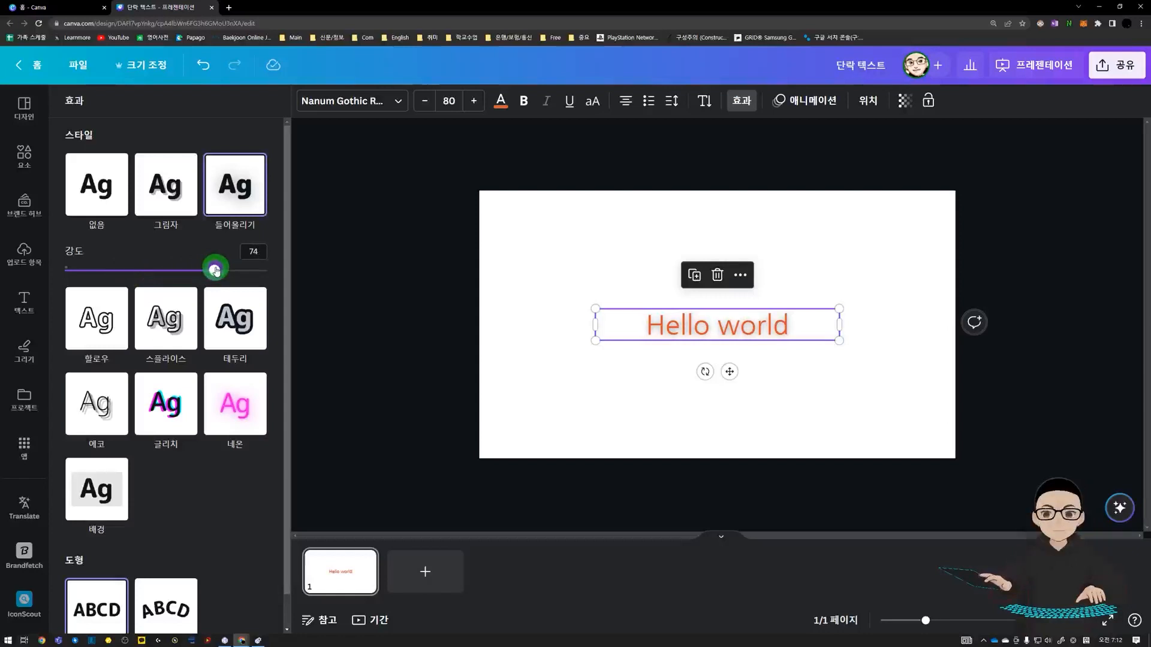
pyautogui.moveTo(216, 270); pyautogui.dragTo(262, 270)
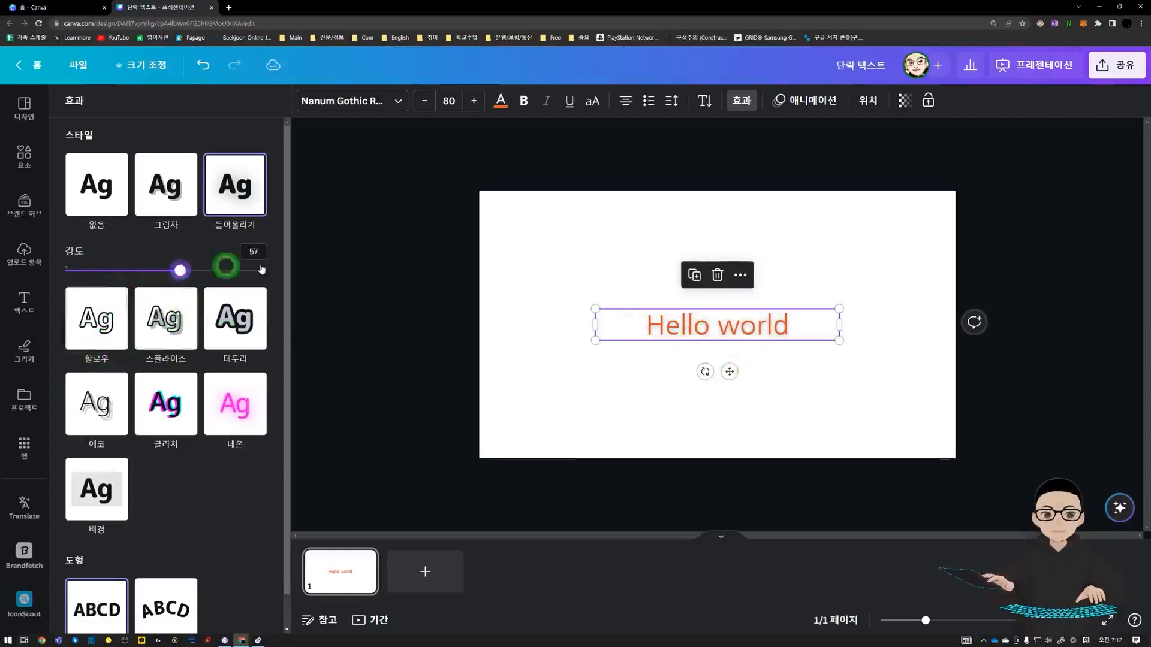
# Step: Try the hollow, outline, echo and glitch effects on Hello world in turn, and increase the glitch offset
pyautogui.click(90, 337)
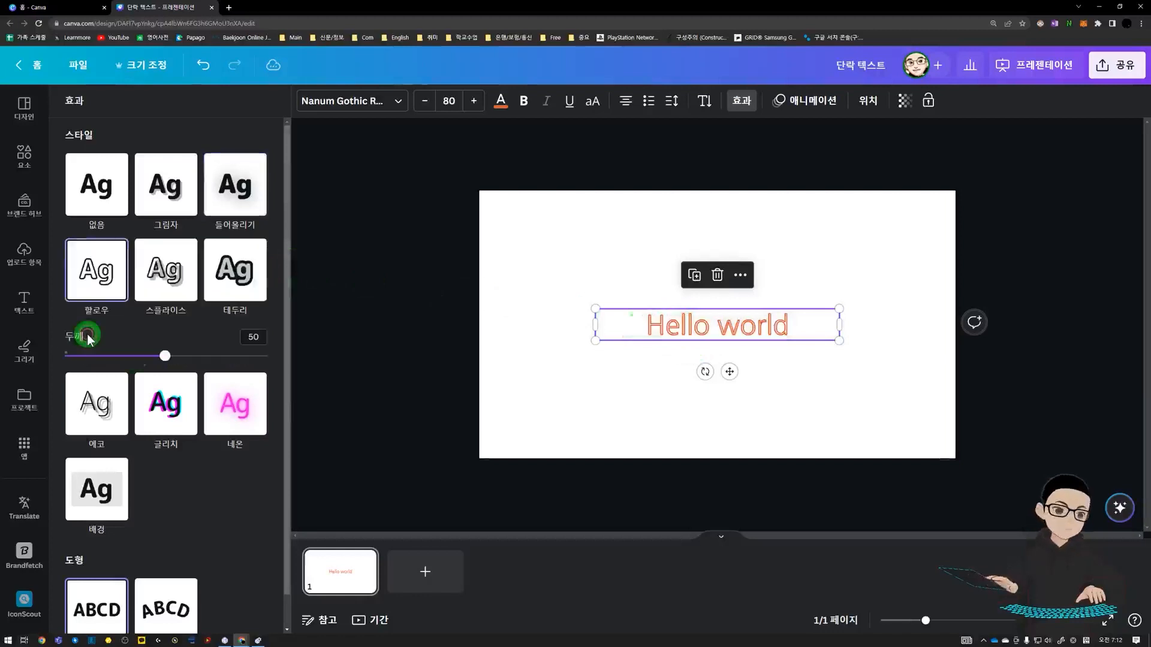
pyautogui.click(237, 280)
pyautogui.scroll(-1, 145, 372)
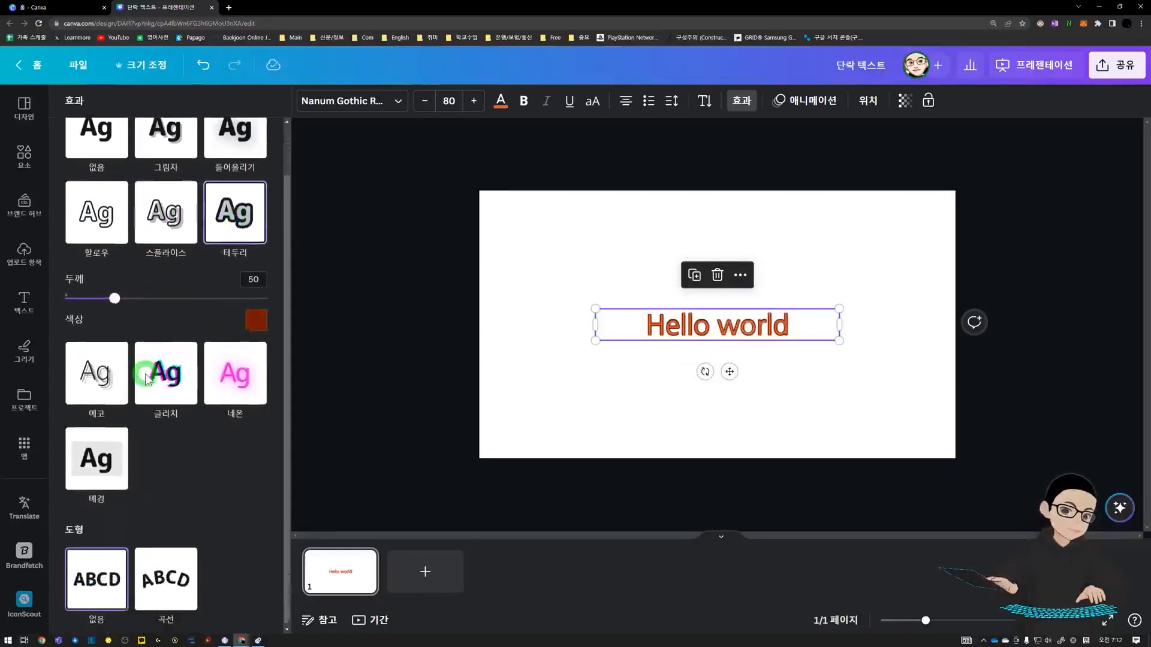
pyautogui.click(117, 387)
pyautogui.click(182, 316)
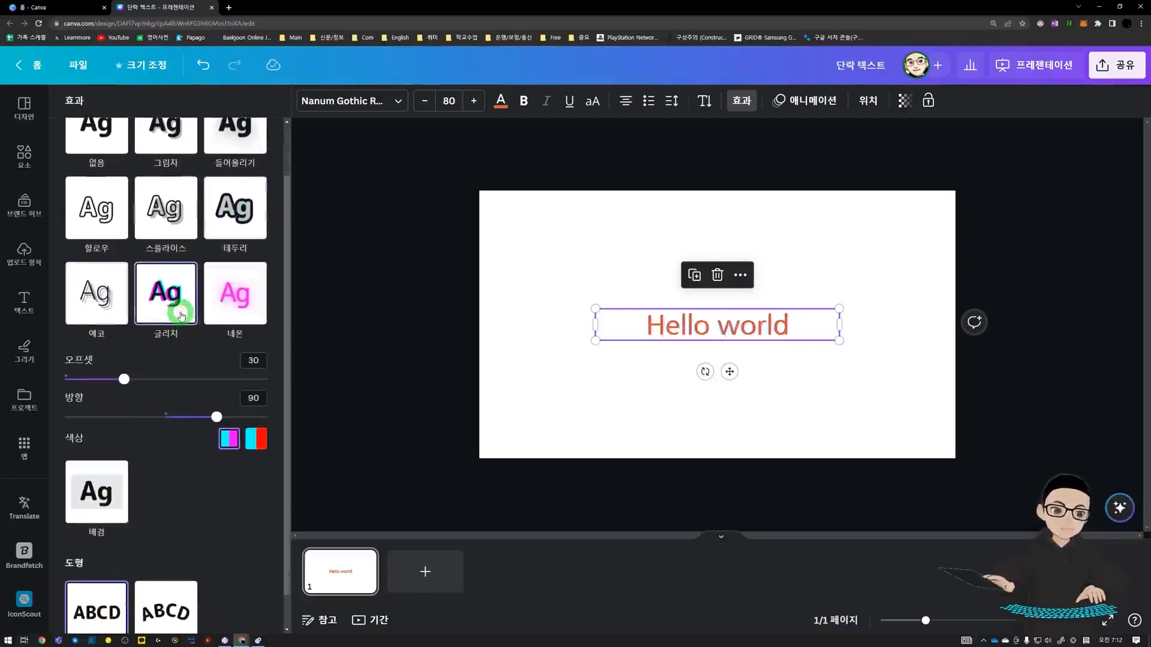
pyautogui.moveTo(123, 378); pyautogui.dragTo(160, 377)
# Step: Apply the neon effect to the Hello world text and lower its intensity to about 33
pyautogui.click(228, 311)
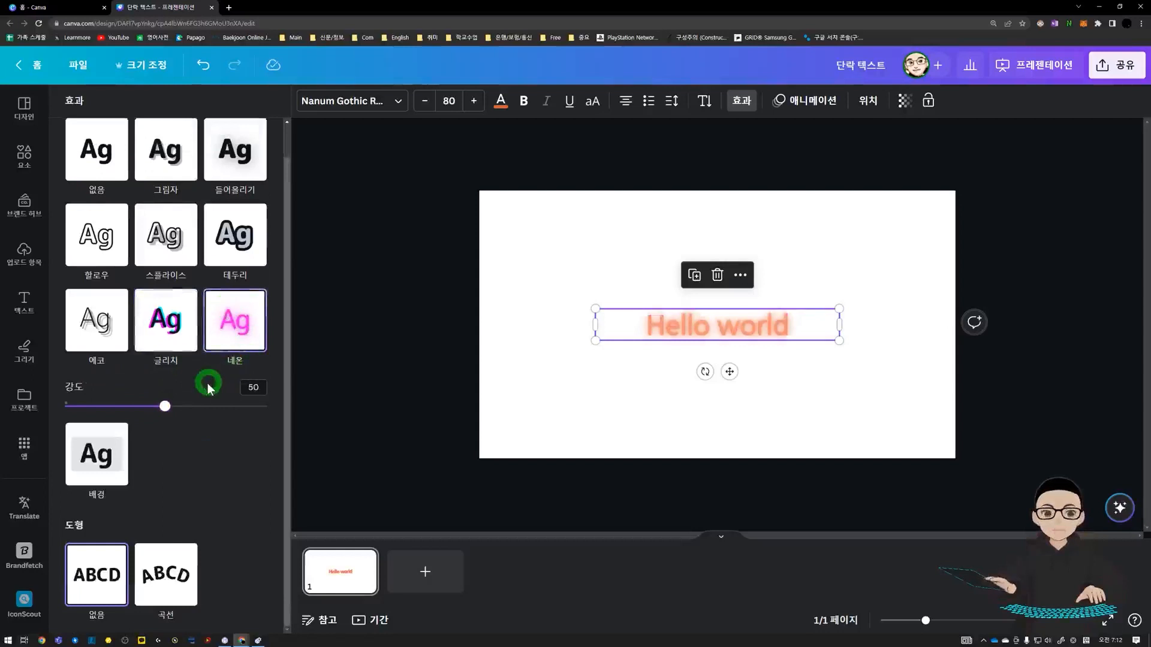
pyautogui.click(164, 408)
pyautogui.moveTo(164, 407); pyautogui.dragTo(122, 412)
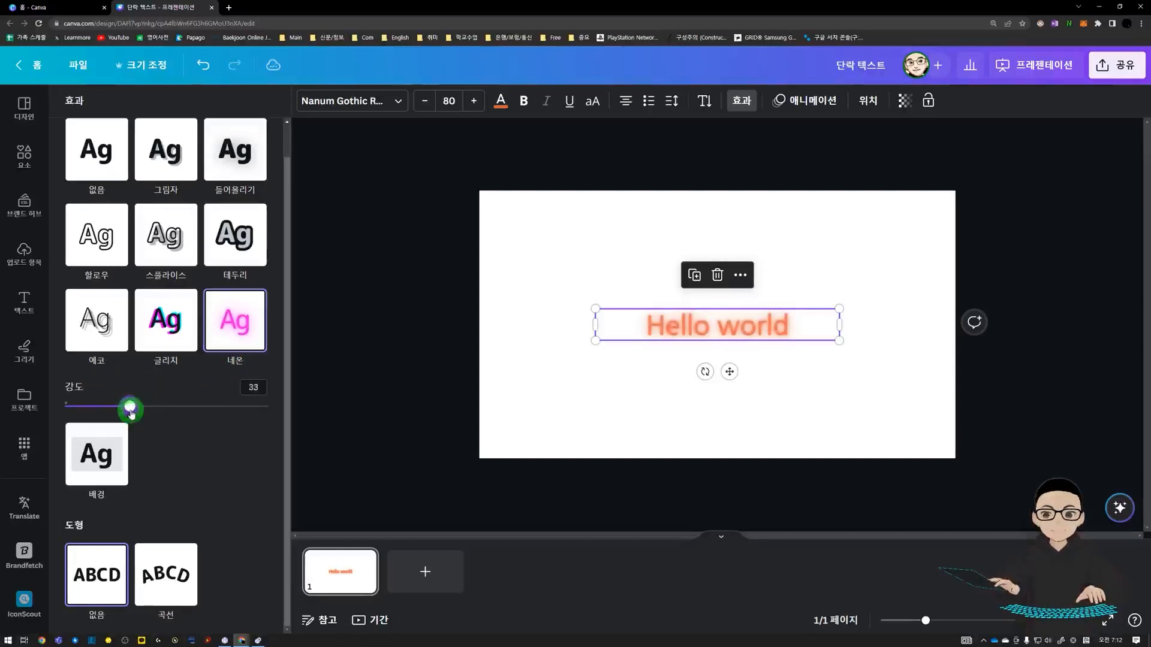
pyautogui.click(458, 394)
# Step: Change the page background to solid black with a custom colour, and reselect the Hello world text
pyautogui.click(542, 289)
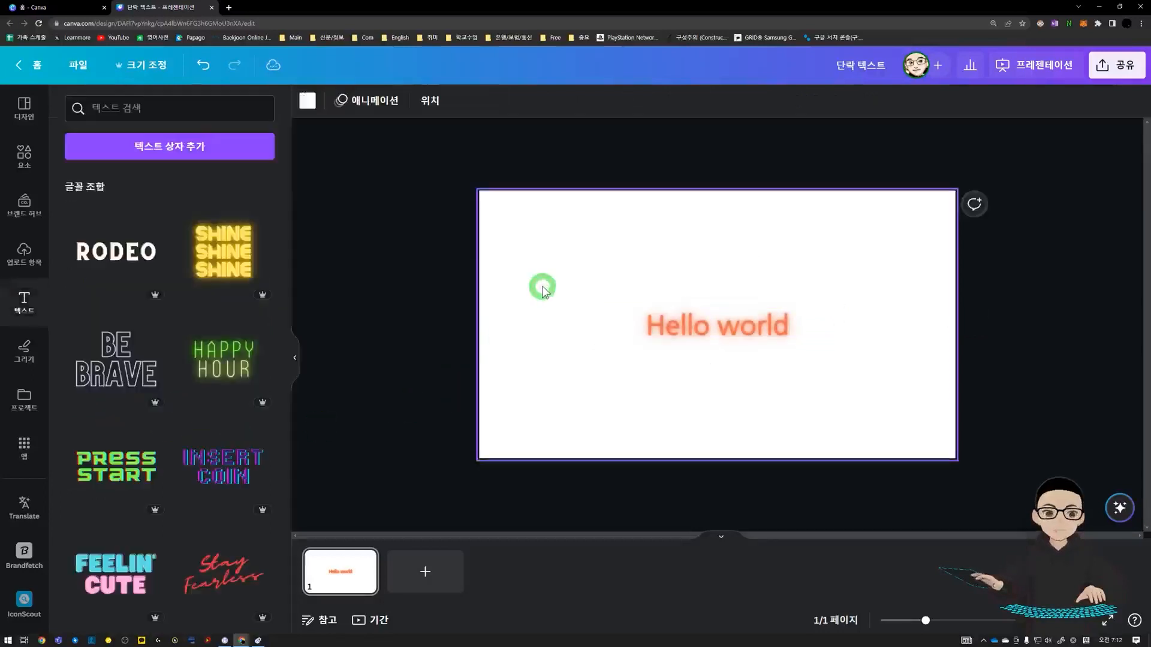
pyautogui.click(307, 101)
pyautogui.click(78, 183)
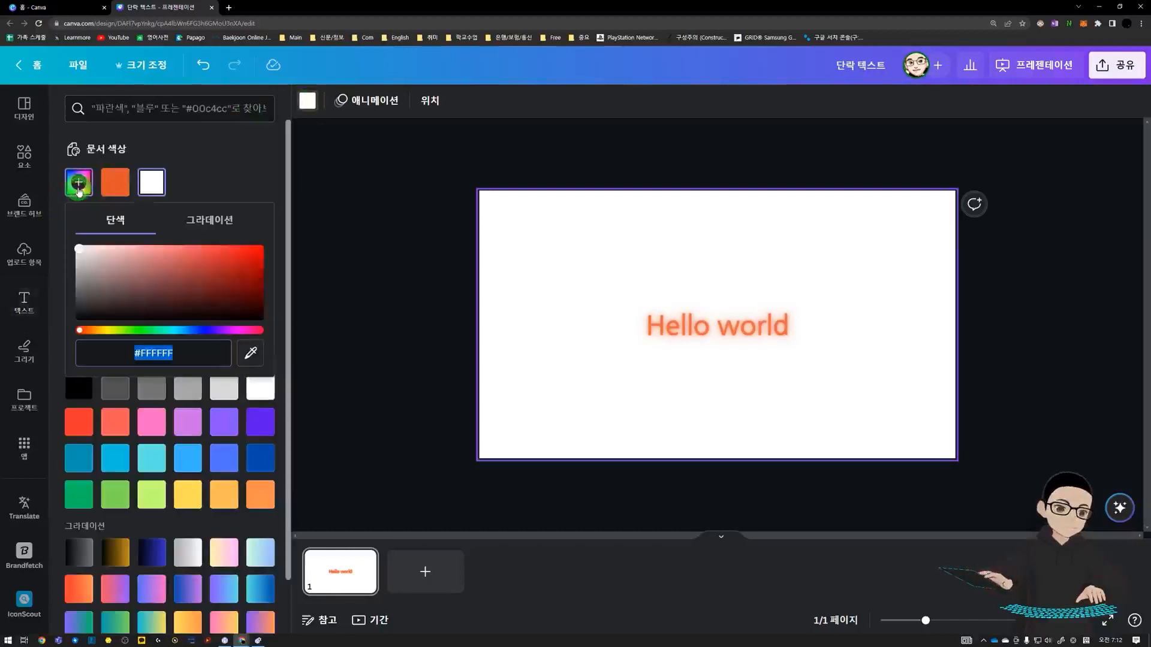
pyautogui.click(180, 305)
pyautogui.moveTo(184, 308); pyautogui.dragTo(367, 311)
pyautogui.click(375, 285)
pyautogui.click(731, 327)
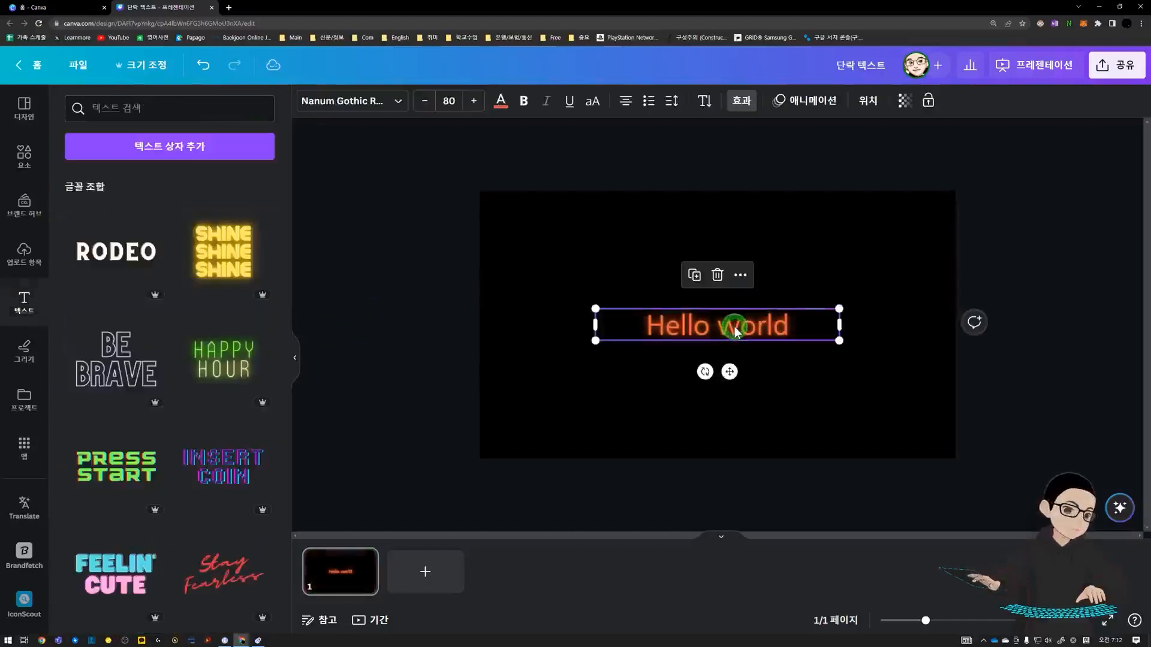
# Step: Reapply the neon effect to the Hello world text with an intensity of 50
pyautogui.click(310, 235)
pyautogui.click(652, 327)
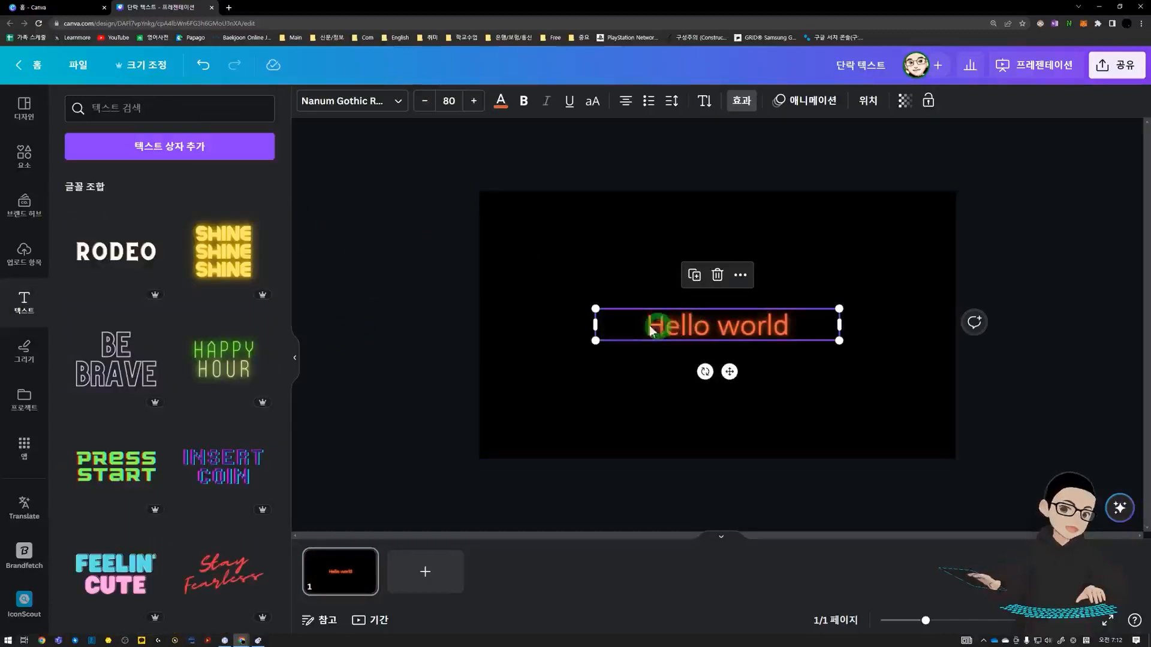
pyautogui.click(742, 108)
pyautogui.click(228, 370)
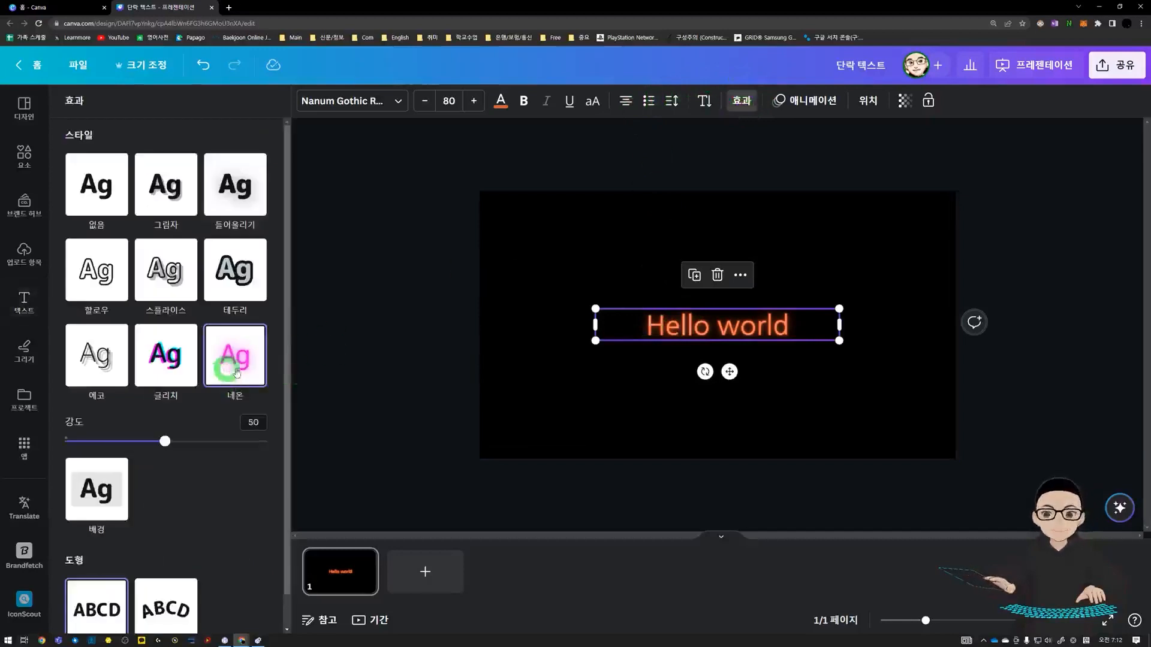
pyautogui.click(444, 181)
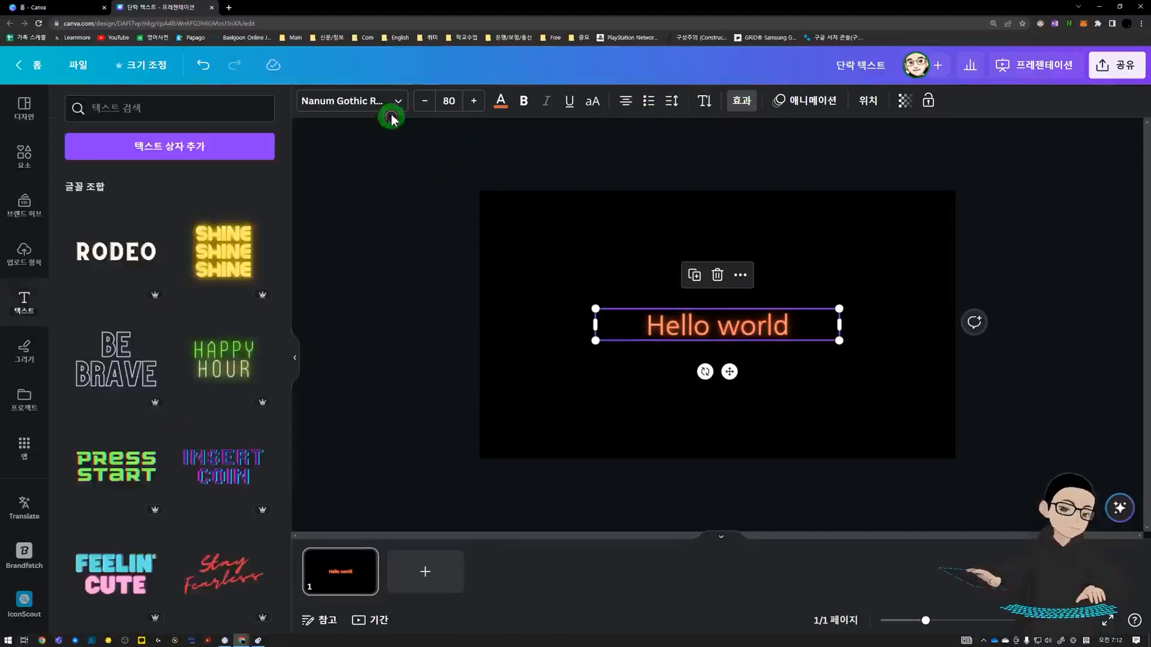
# Step: Change the Hello world text colour to white and deselect the text on the black page
pyautogui.click(502, 102)
pyautogui.click(153, 283)
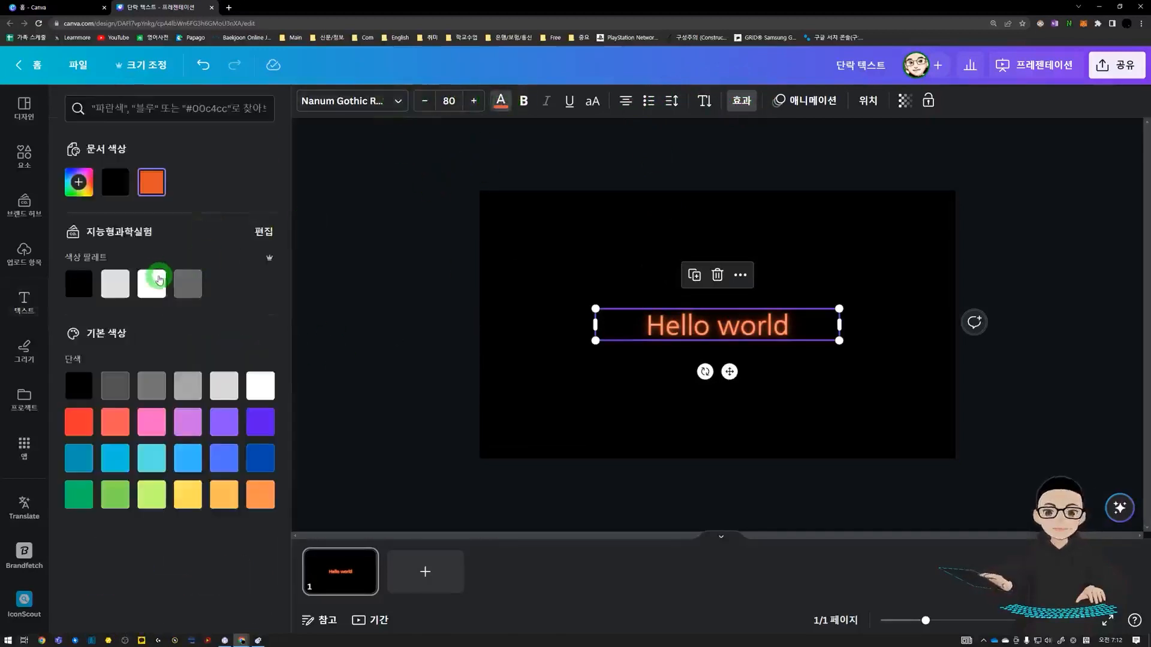
pyautogui.click(328, 279)
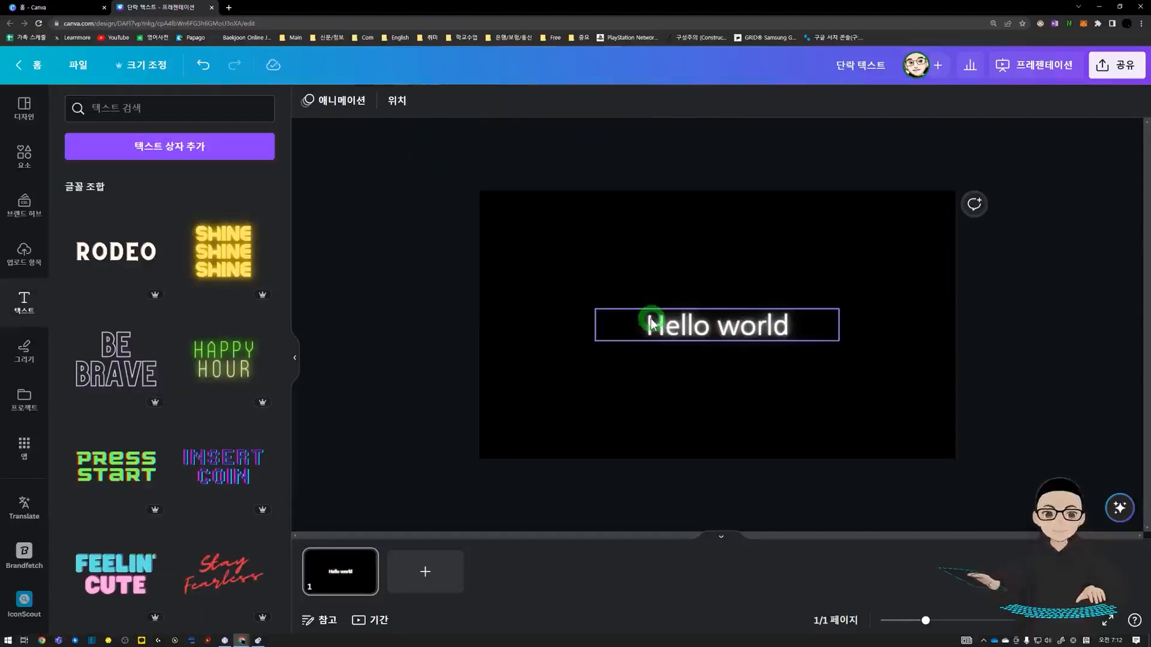
pyautogui.click(482, 309)
pyautogui.click(473, 300)
pyautogui.click(537, 295)
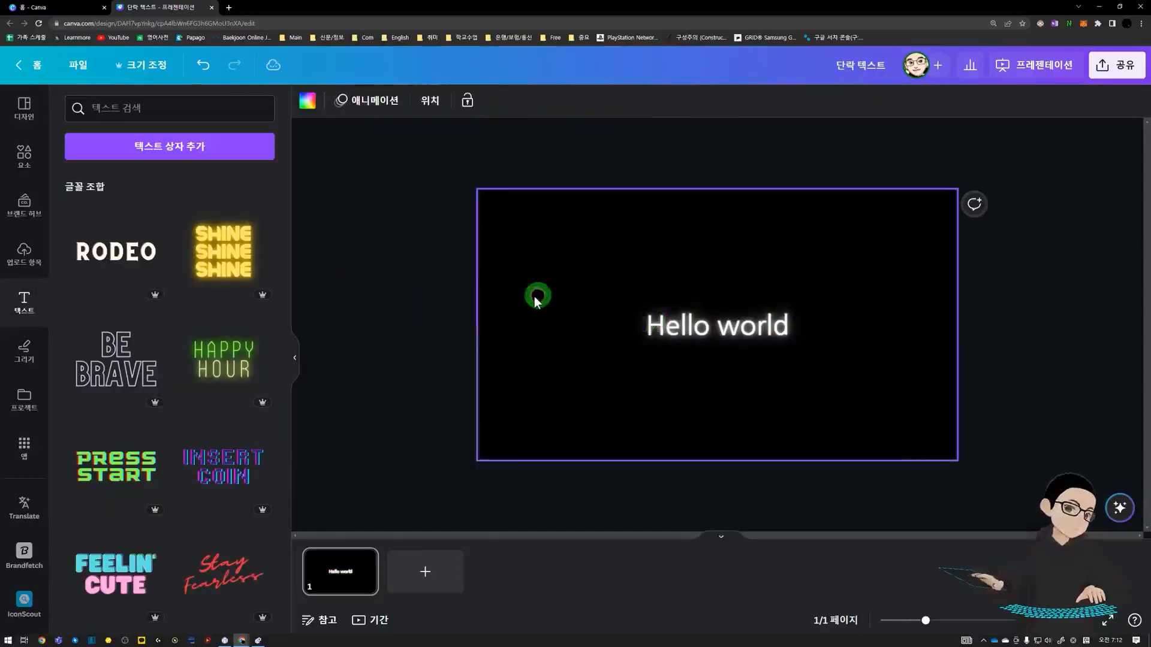
# Step: Replace the neon effect on Hello world with the background effect and lower its roundness to about 33
pyautogui.click(685, 329)
pyautogui.click(742, 101)
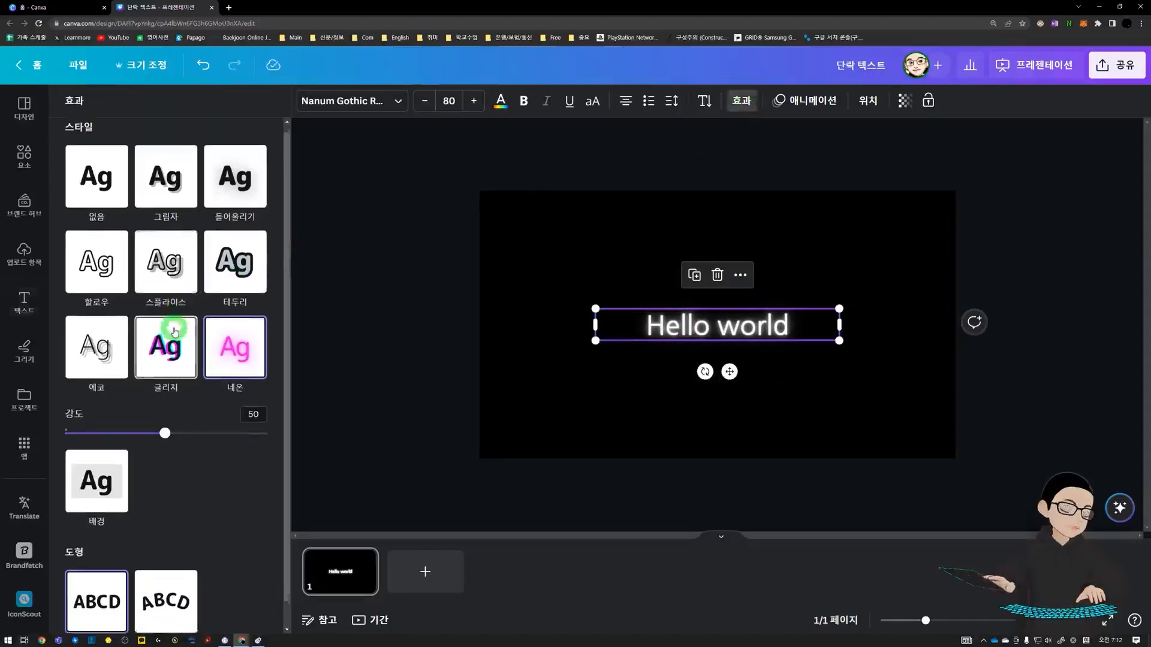
pyautogui.scroll(-1, 120, 420)
pyautogui.click(96, 484)
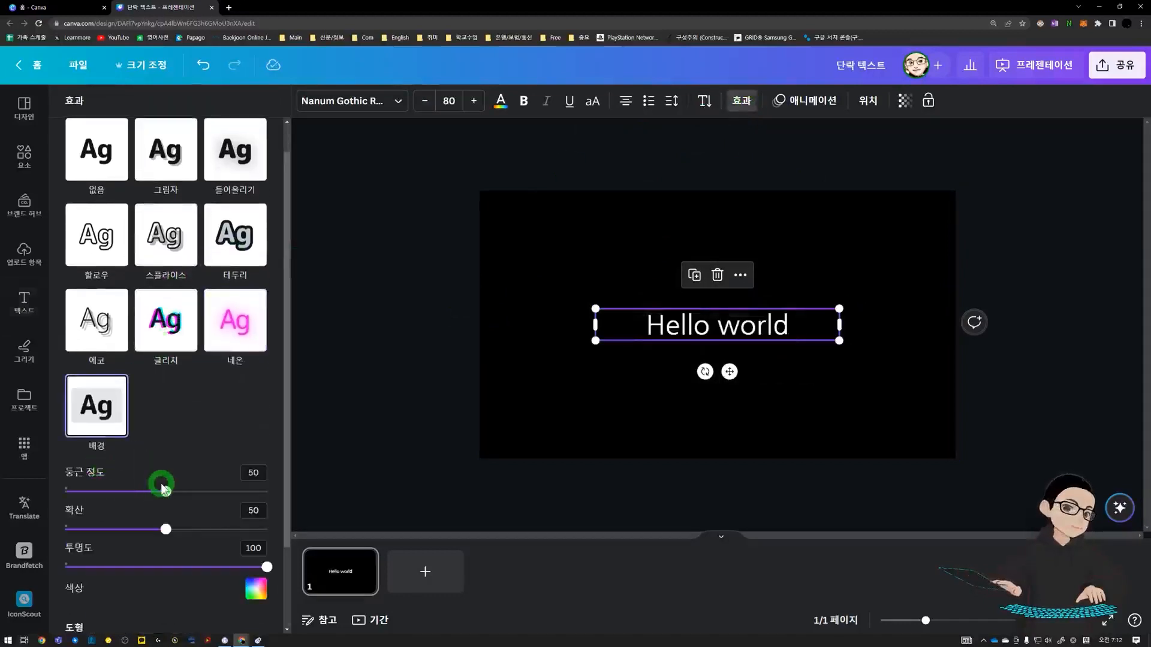
pyautogui.scroll(-1, 167, 491)
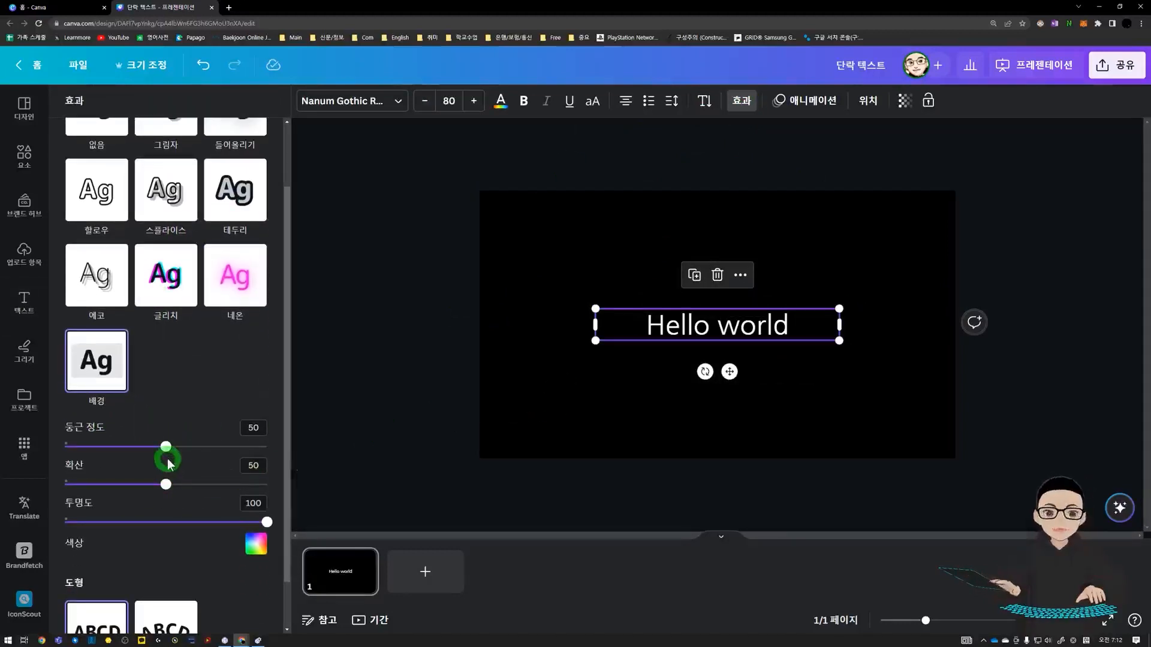
pyautogui.moveTo(167, 450); pyautogui.dragTo(134, 451)
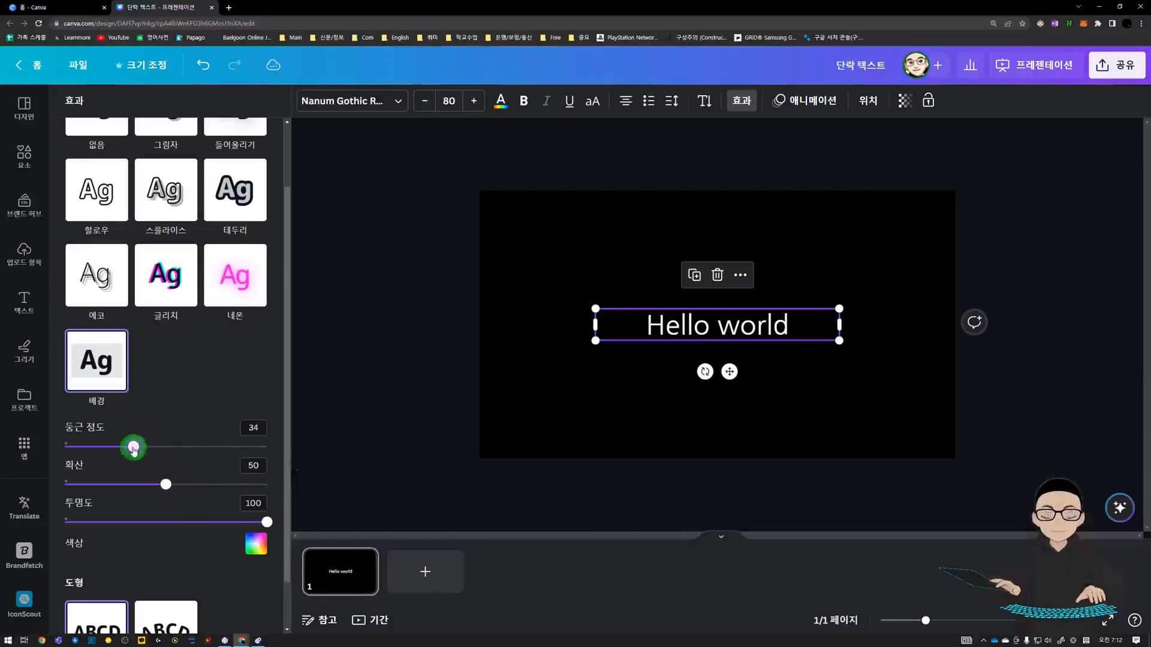
# Step: Set the colour of the Hello world background effect to white
pyautogui.click(263, 550)
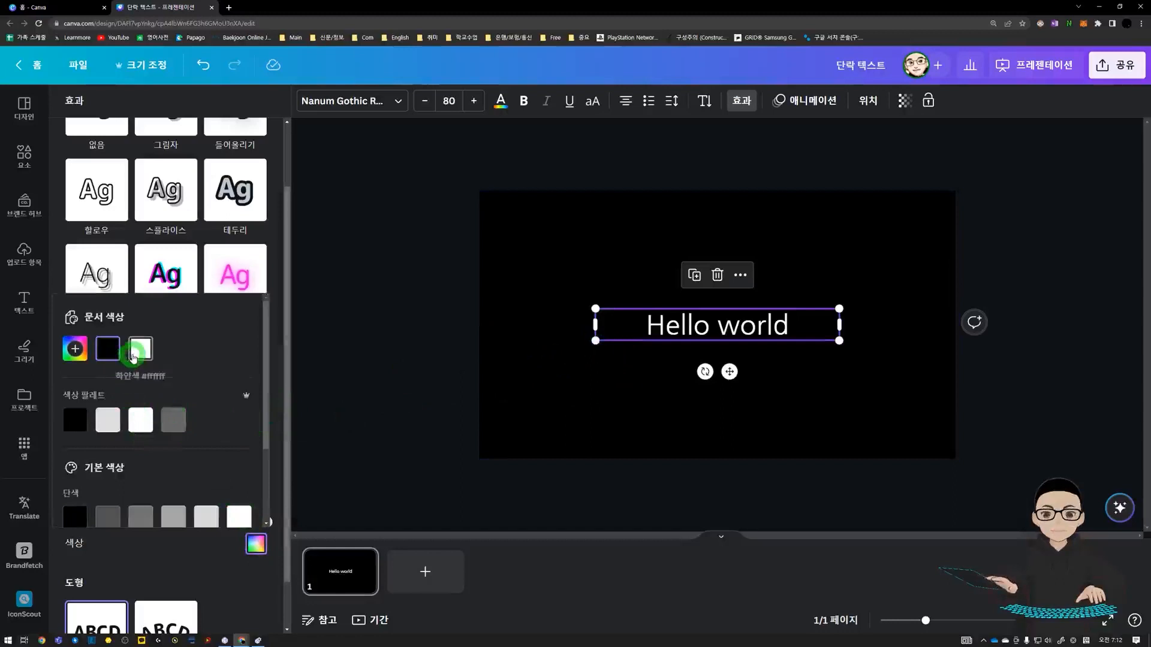
pyautogui.click(133, 357)
pyautogui.click(534, 342)
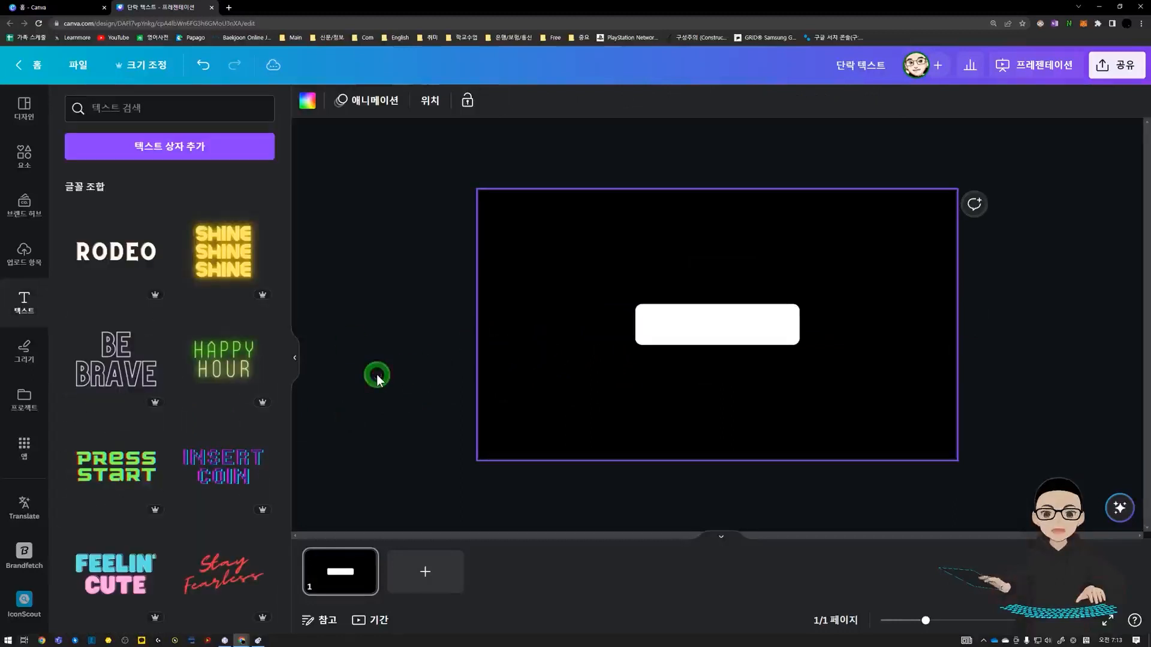
# Step: Change the Hello world text colour to black against its white background box
pyautogui.click(689, 329)
pyautogui.click(501, 101)
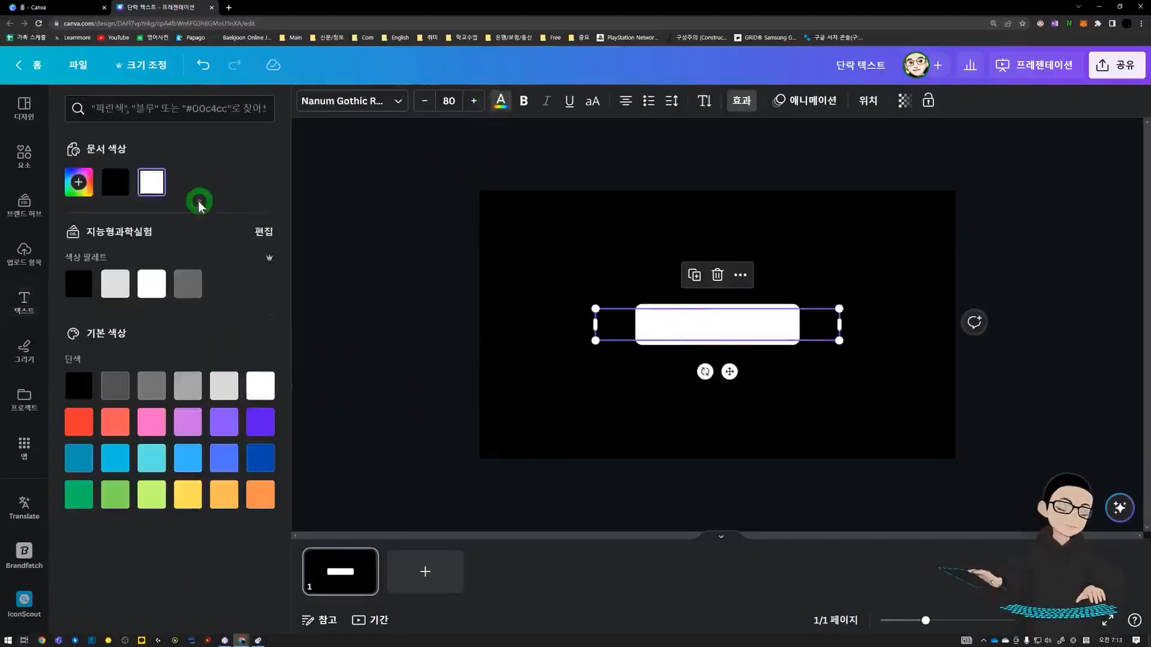
pyautogui.click(123, 188)
pyautogui.click(221, 228)
pyautogui.click(374, 300)
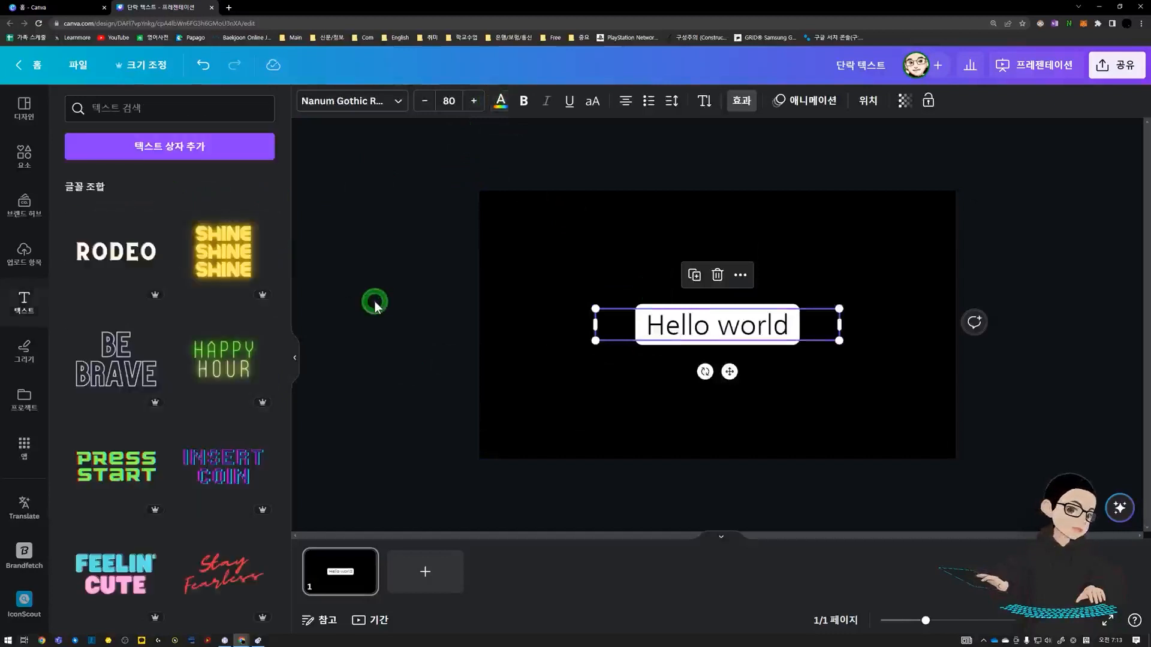
pyautogui.click(455, 268)
# Step: Adjust the Hello world background effect to roundness 0 and spread 18, and vary its transparency, ending at 100
pyautogui.click(664, 310)
pyautogui.click(724, 144)
pyautogui.click(707, 329)
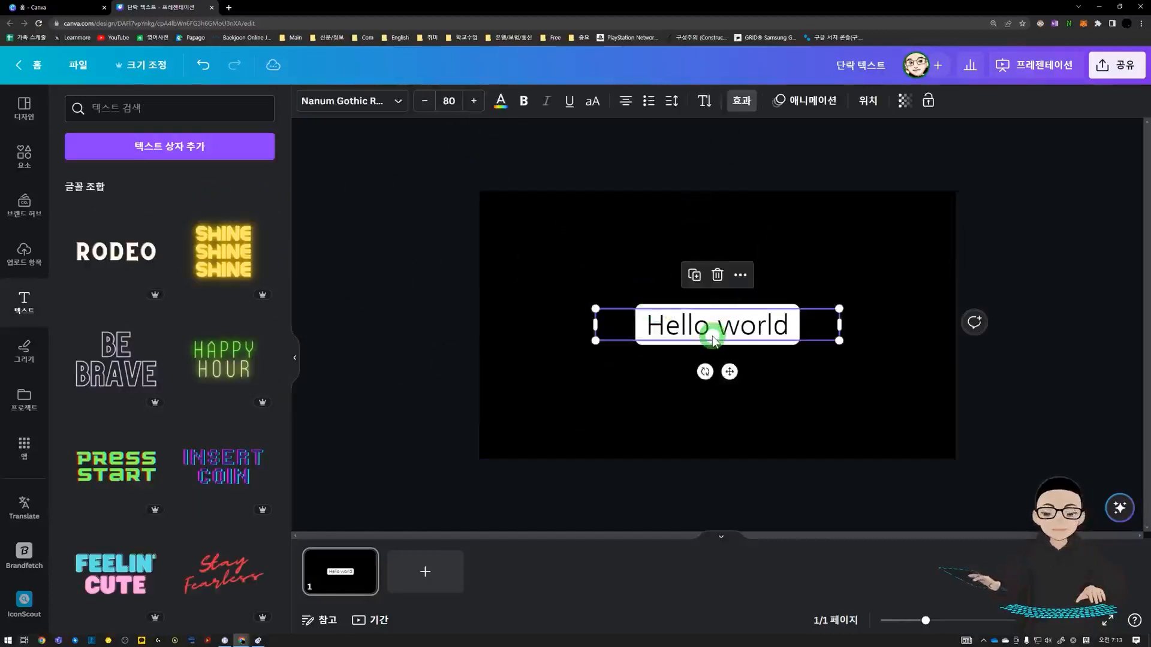
pyautogui.click(737, 97)
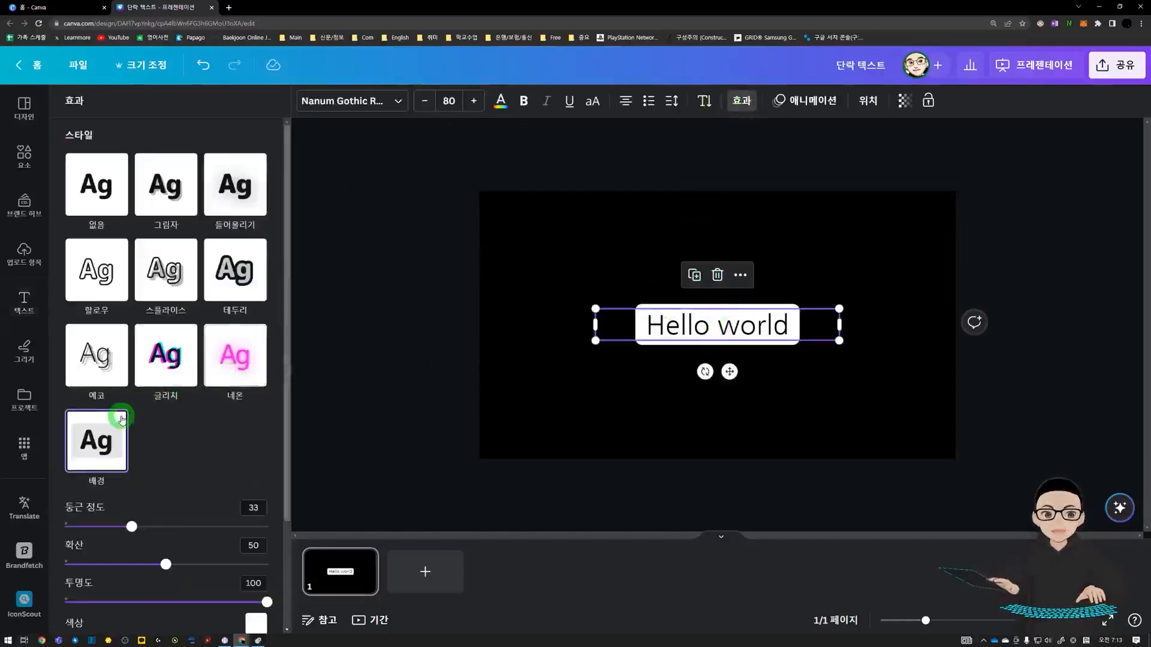
pyautogui.scroll(-2, 123, 419)
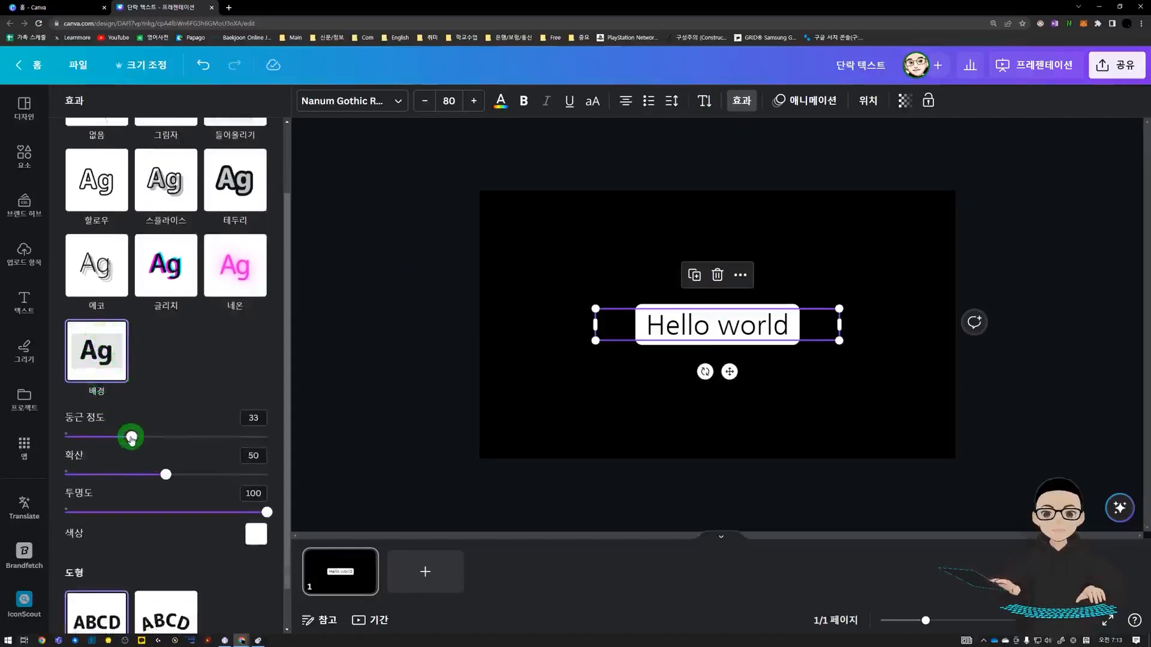
pyautogui.moveTo(90, 438)
pyautogui.mouseDown()
pyautogui.moveTo(72, 437)
pyautogui.moveTo(267, 437)
pyautogui.moveTo(80, 439)
pyautogui.mouseUp()
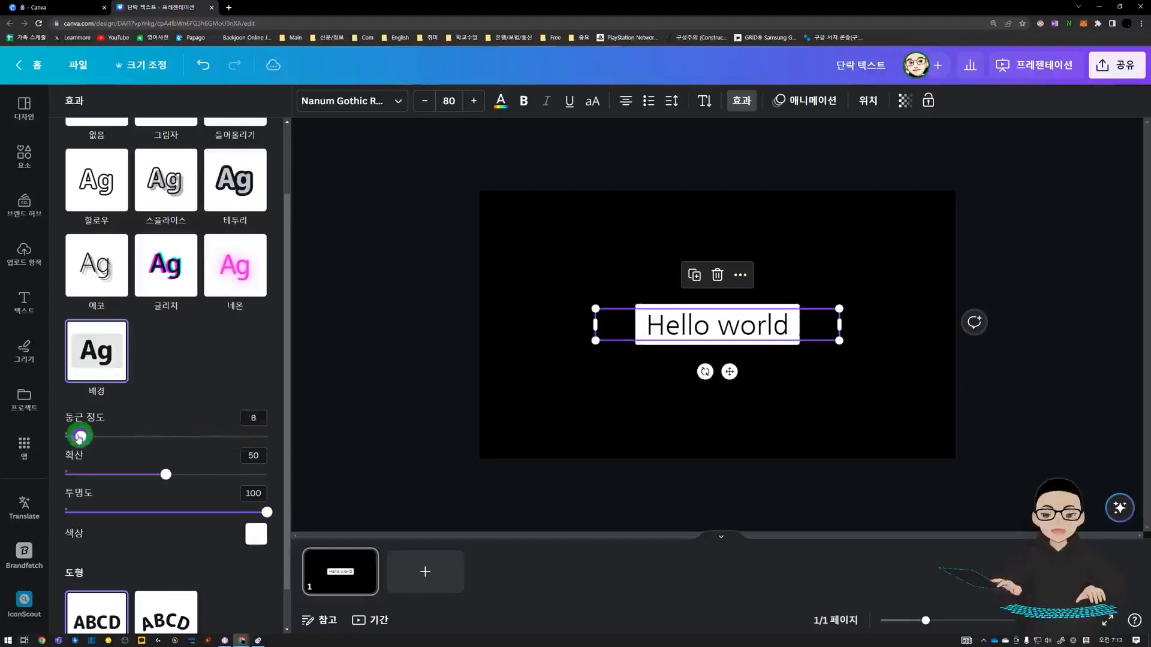
pyautogui.moveTo(176, 477); pyautogui.dragTo(120, 477)
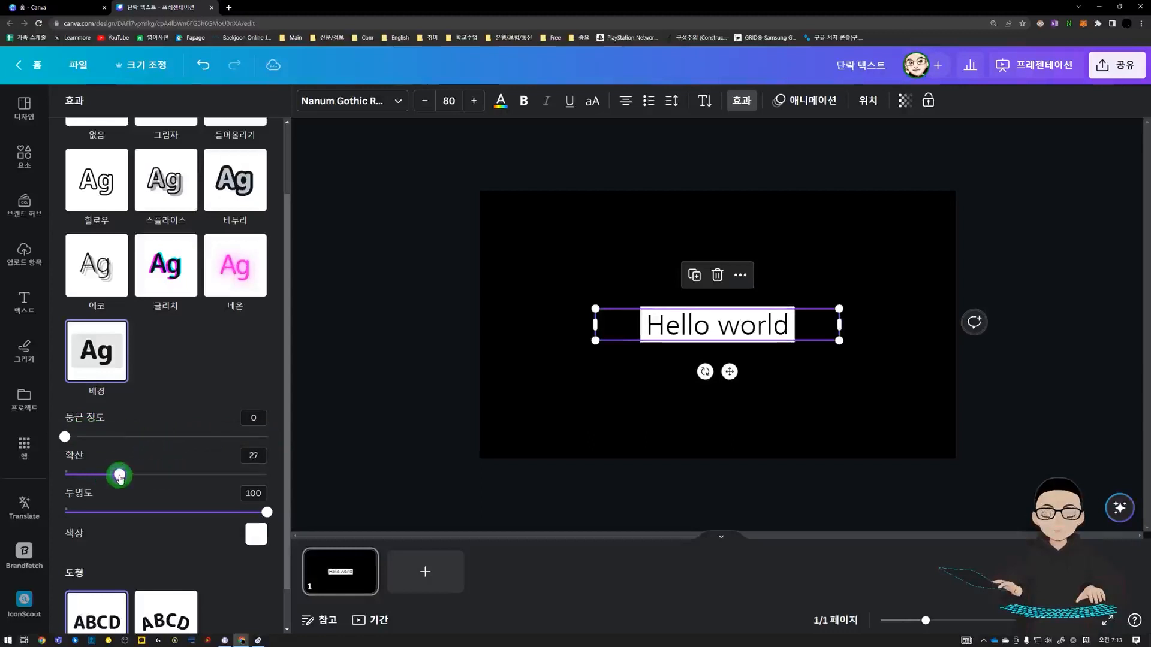
pyautogui.moveTo(68, 439)
pyautogui.mouseDown()
pyautogui.moveTo(249, 437)
pyautogui.moveTo(64, 437)
pyautogui.mouseUp()
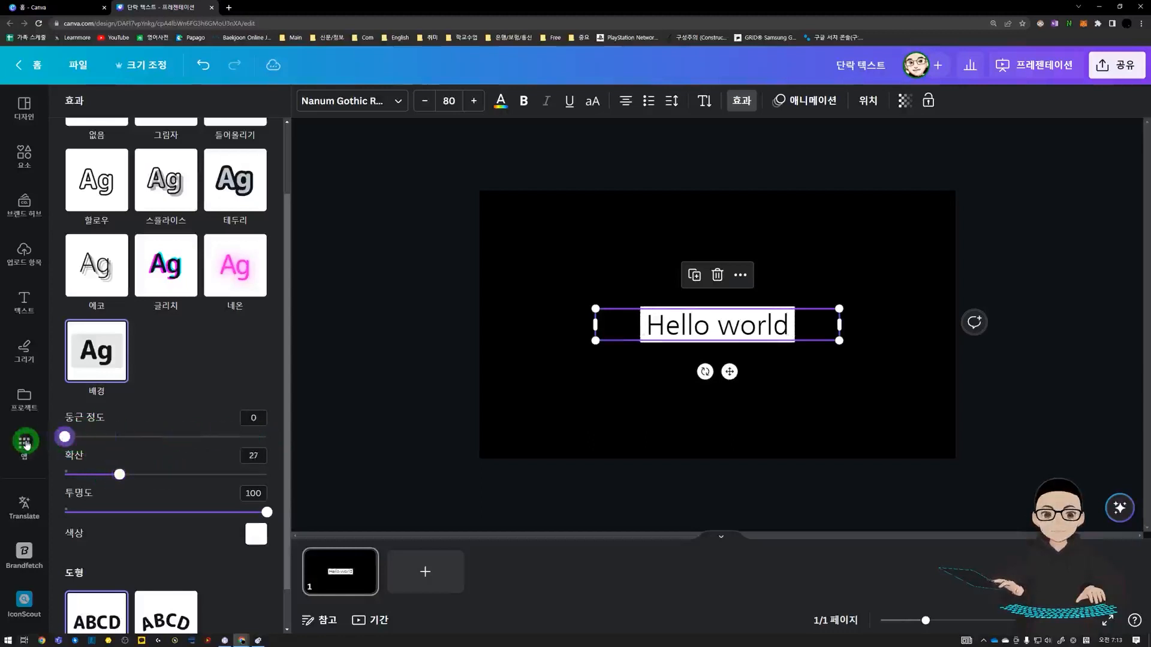
pyautogui.moveTo(119, 474); pyautogui.dragTo(103, 478)
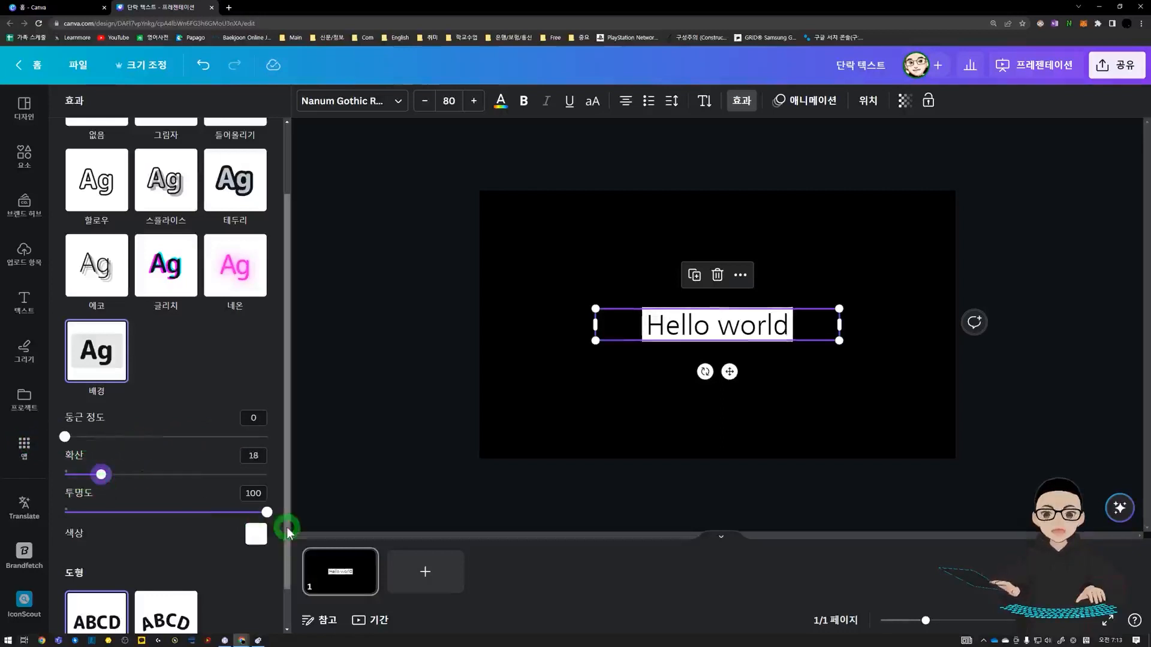
pyautogui.moveTo(265, 512)
pyautogui.mouseDown()
pyautogui.moveTo(213, 515)
pyautogui.moveTo(278, 518)
pyautogui.mouseUp()
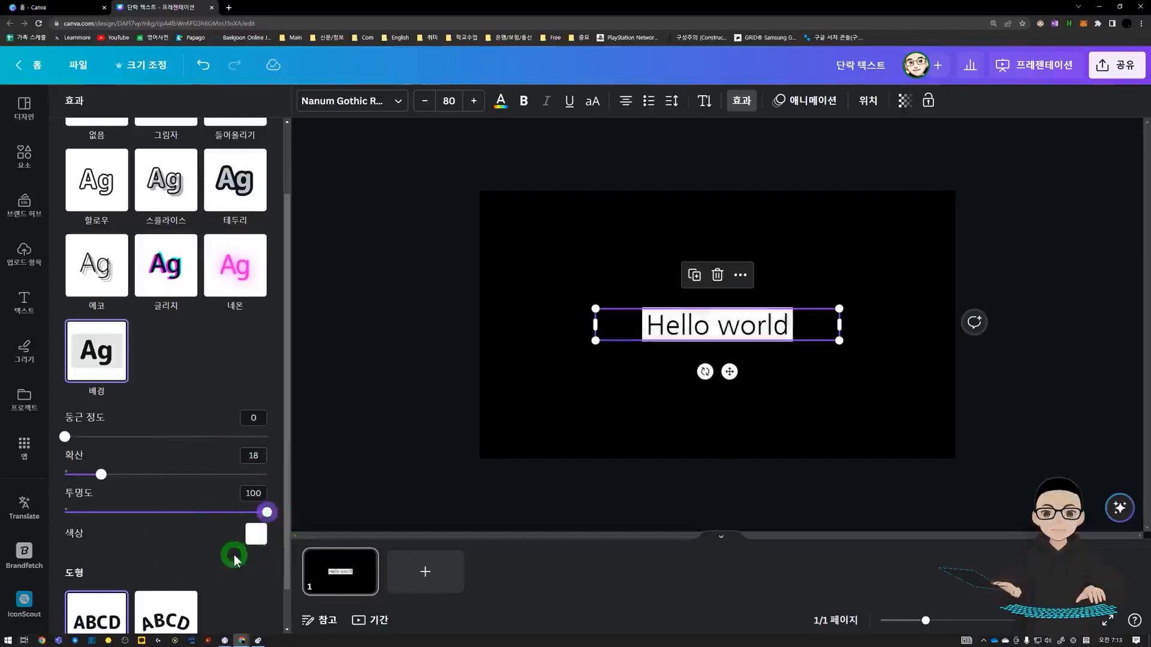
pyautogui.click(457, 463)
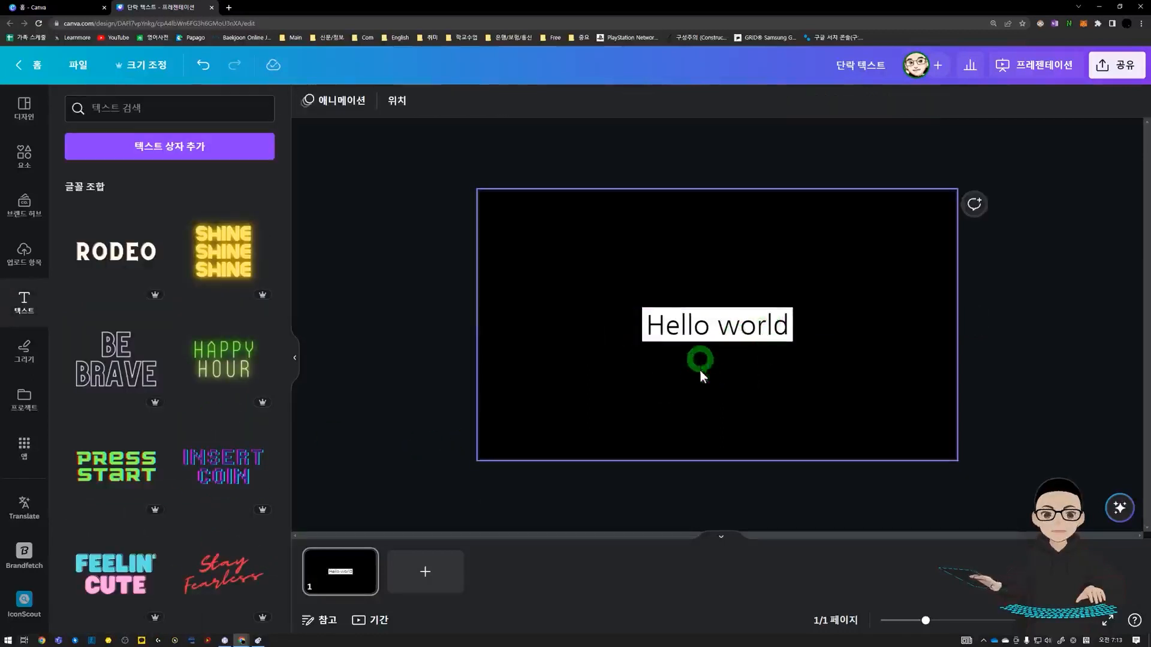
# Step: Try the pan, rise, fade and wipe animations on Hello world, and apply the pop animation (튕겨주기) on entry
pyautogui.click(629, 292)
pyautogui.click(662, 324)
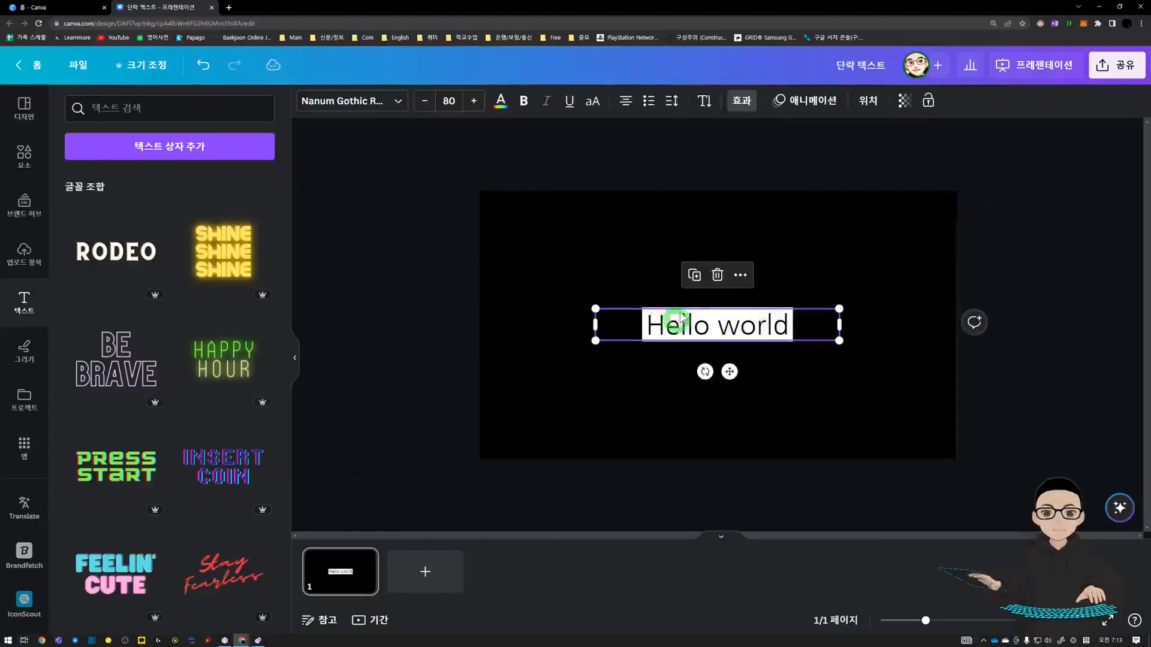
pyautogui.click(793, 110)
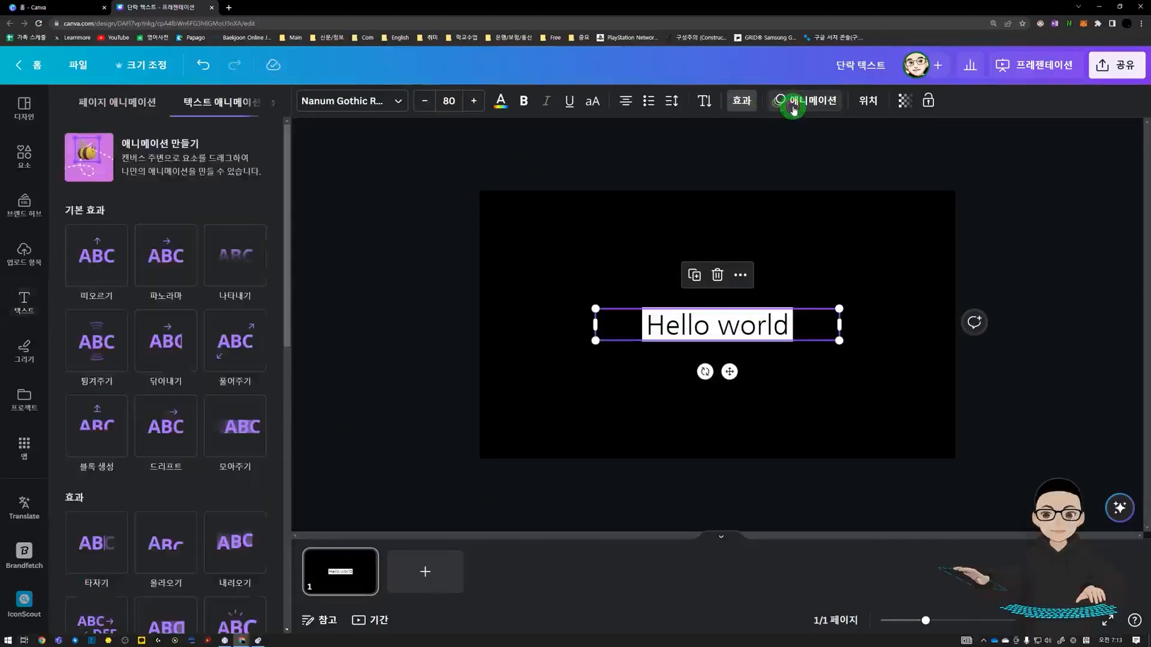
pyautogui.click(157, 272)
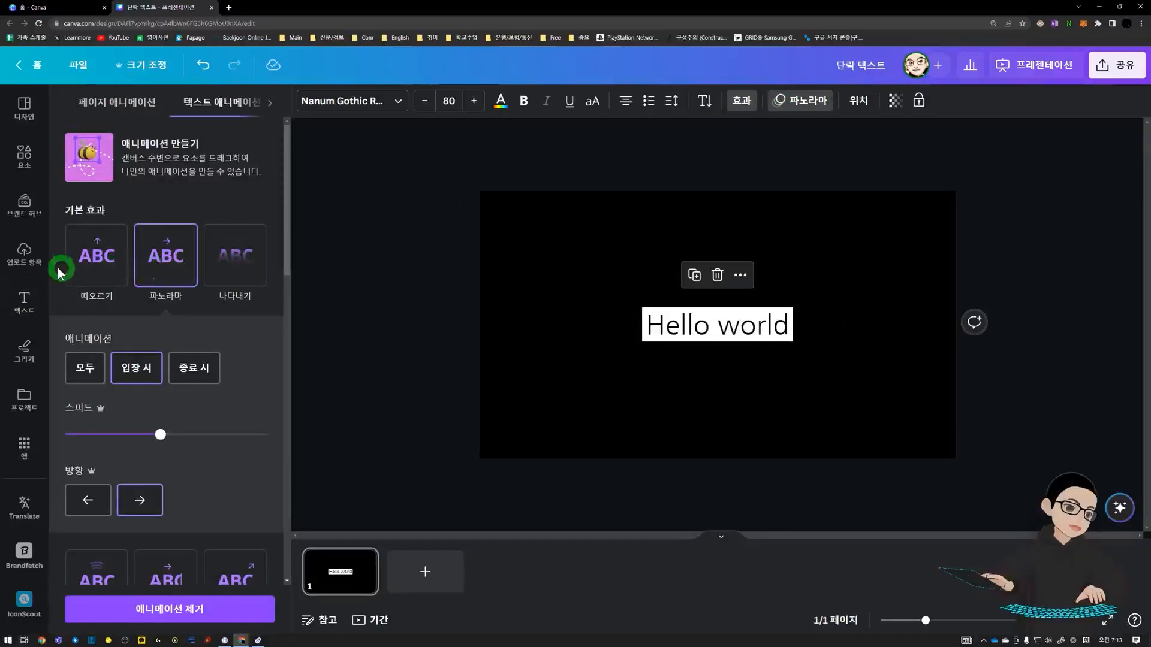
pyautogui.click(92, 267)
pyautogui.click(240, 268)
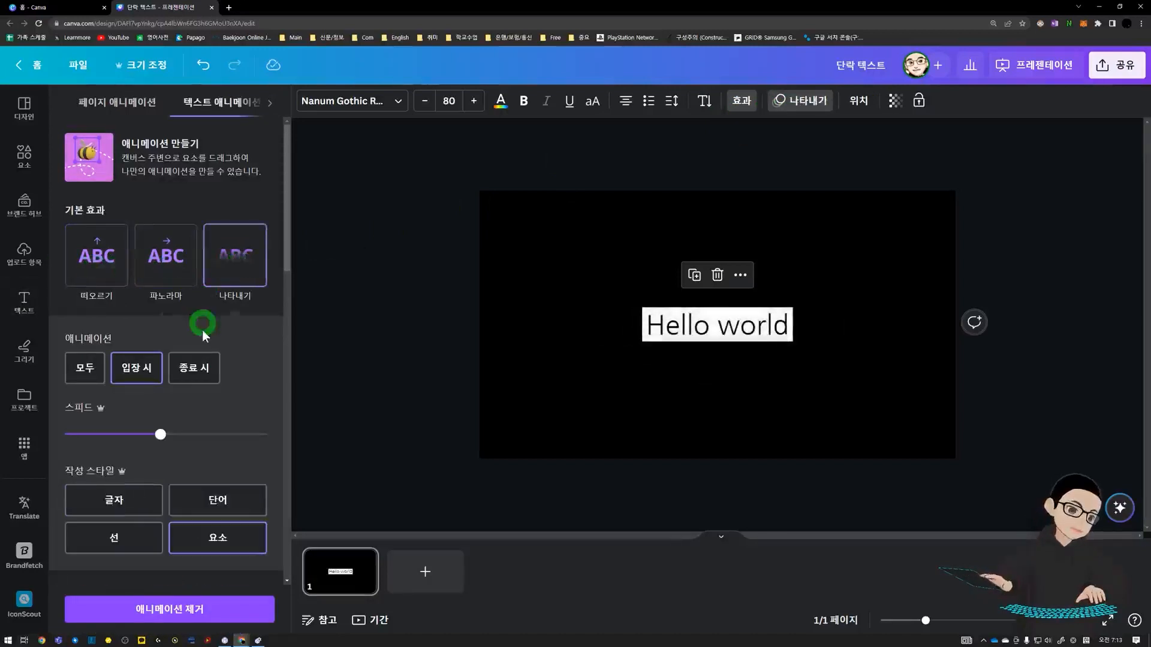
pyautogui.scroll(-5, 203, 333)
pyautogui.click(172, 405)
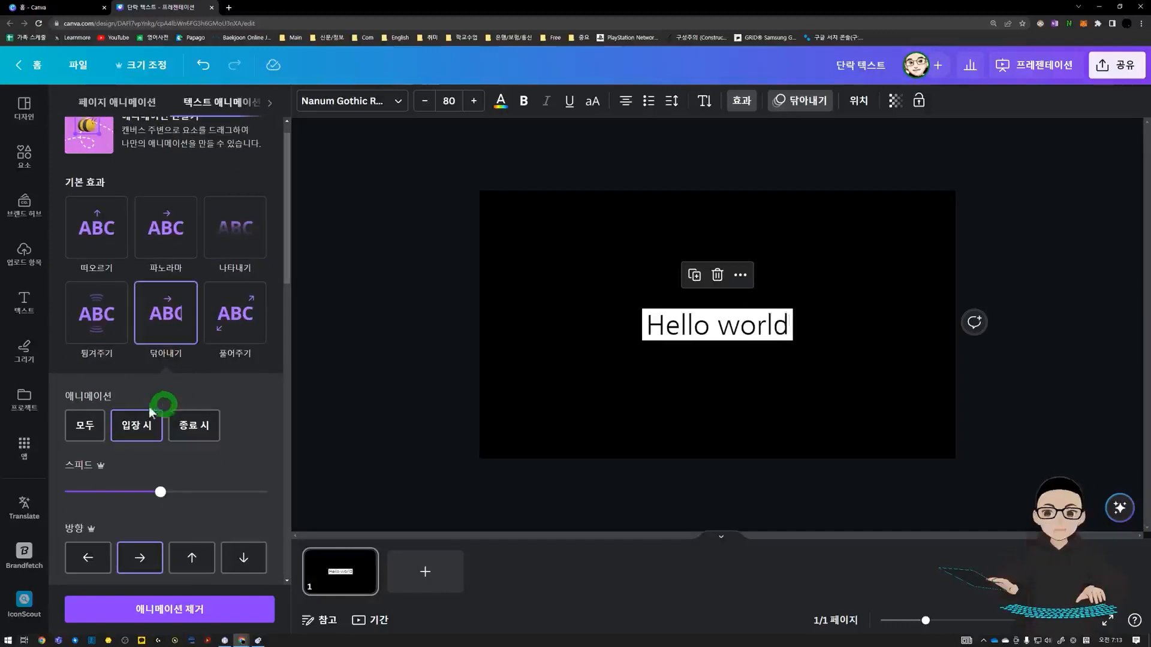
pyautogui.click(88, 332)
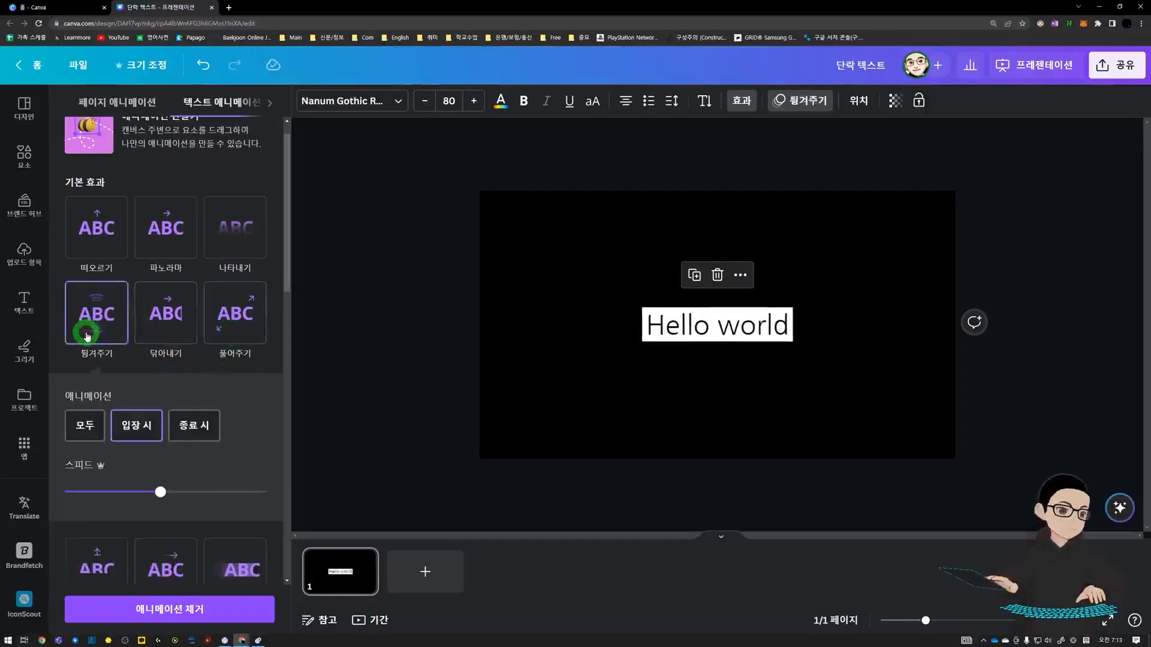
# Step: Show the position settings for Hello world and place a duplicate overlapping it slightly lower, at about X 528 px, Y 565 px
pyautogui.click(753, 326)
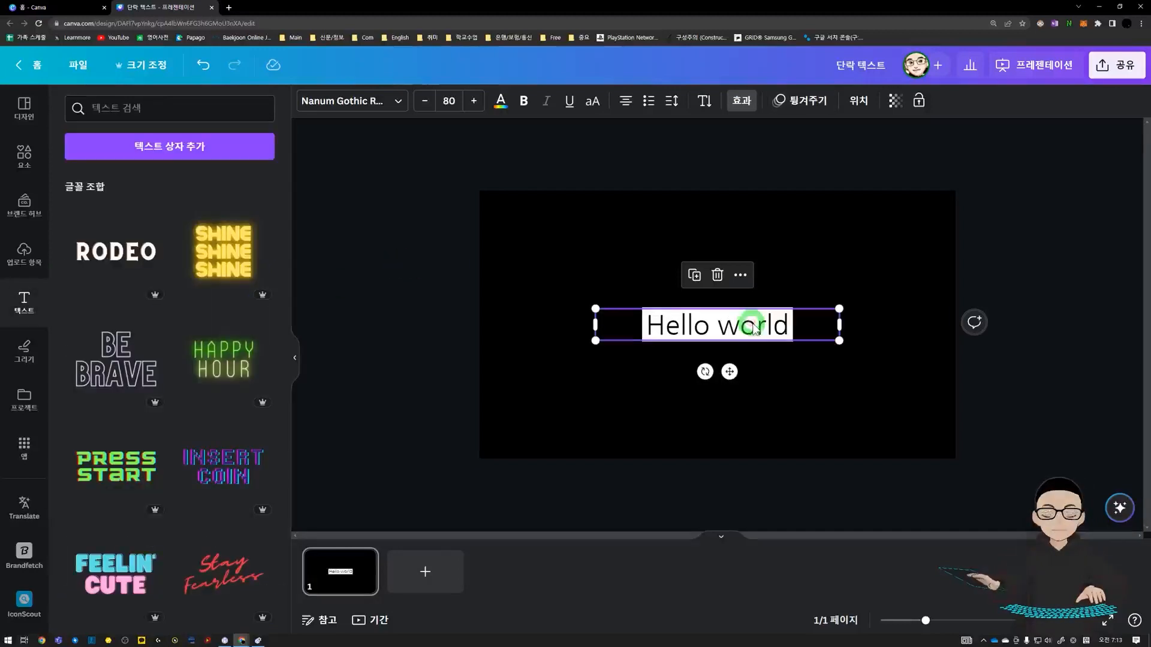
pyautogui.click(861, 149)
pyautogui.click(773, 312)
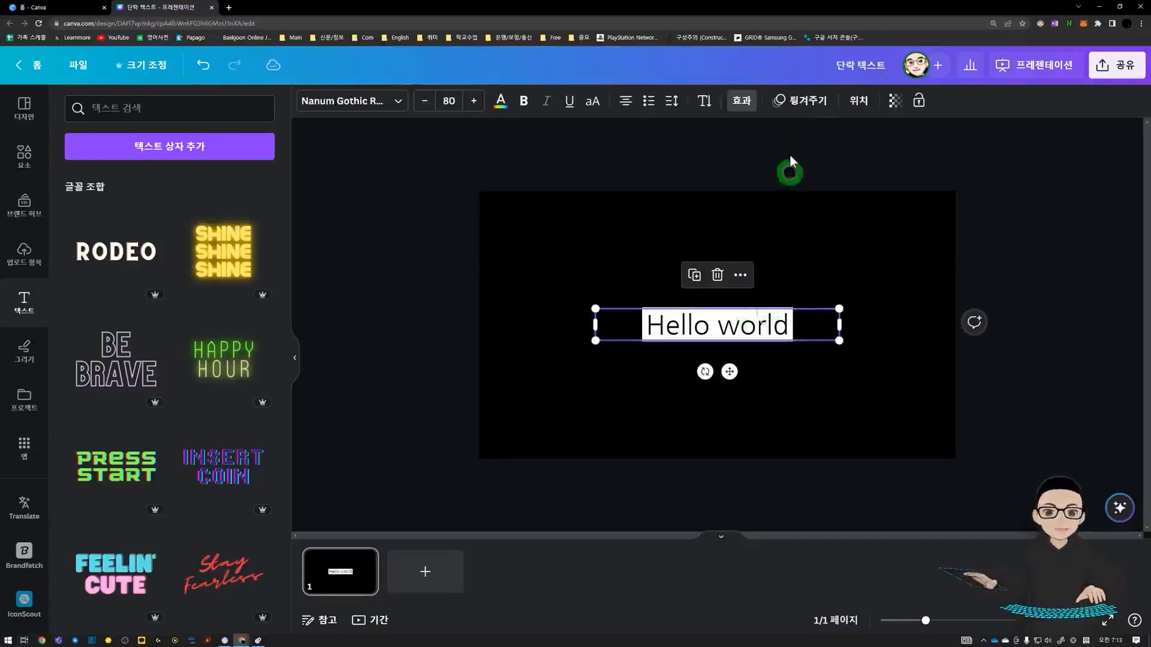
pyautogui.click(859, 101)
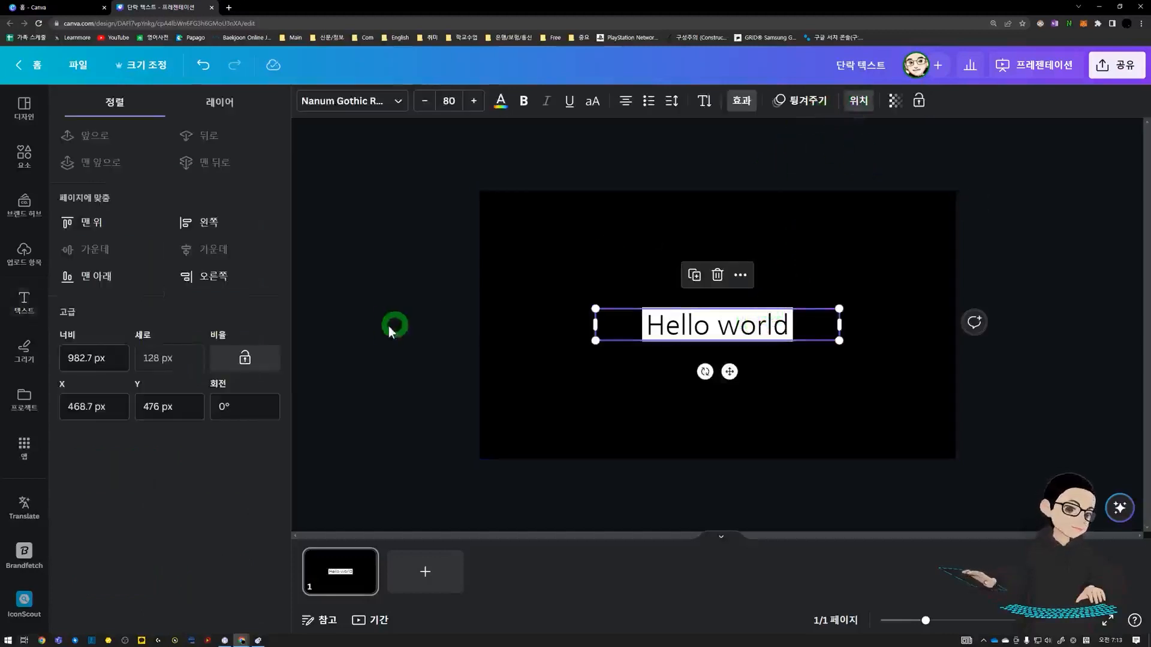
pyautogui.click(653, 358)
pyautogui.moveTo(700, 318); pyautogui.dragTo(712, 345)
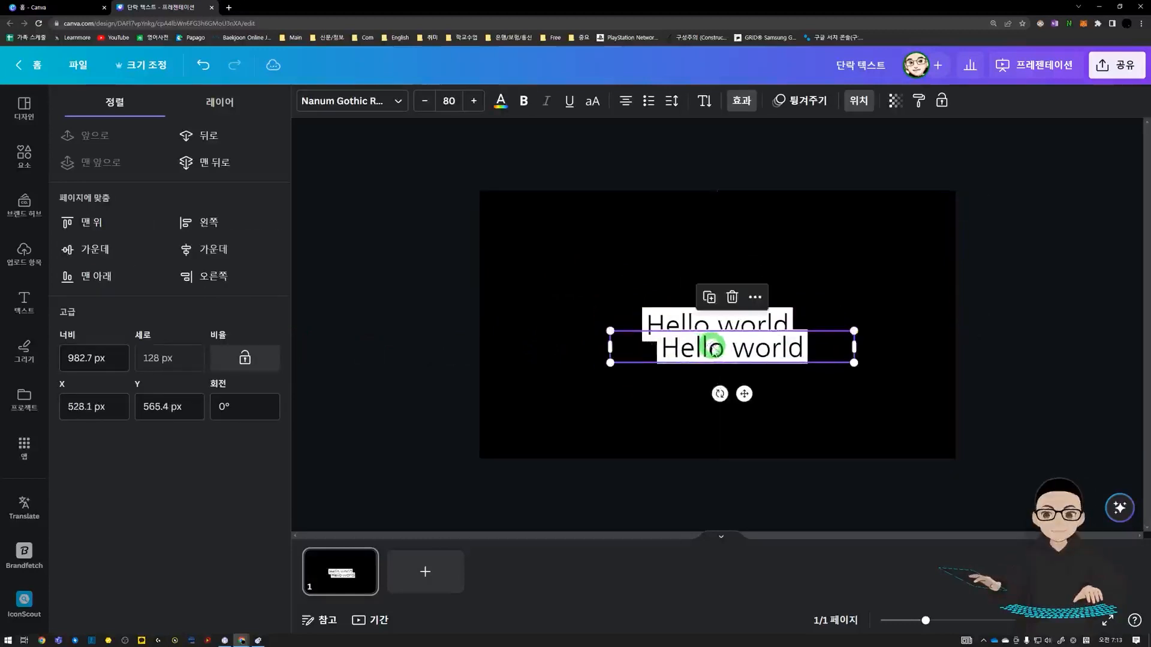
# Step: Recolour the duplicate Hello world text with the custom colour #FF6868 and reselect it
pyautogui.click(501, 107)
pyautogui.click(78, 182)
pyautogui.moveTo(154, 256); pyautogui.dragTo(187, 216)
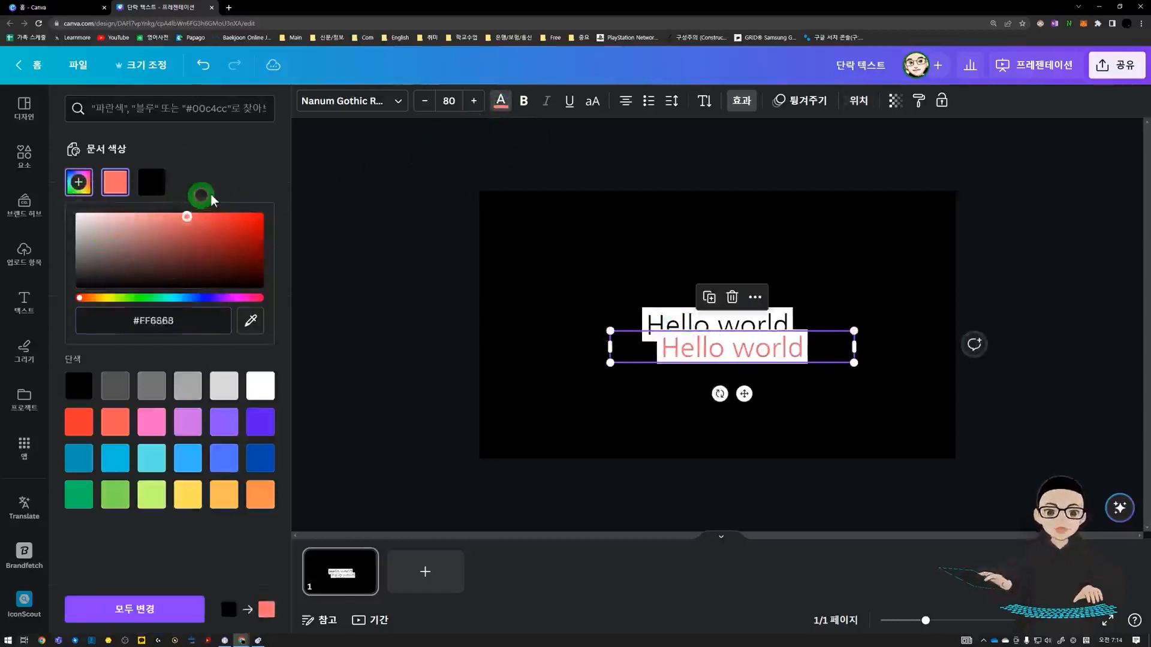
pyautogui.click(488, 279)
pyautogui.click(693, 351)
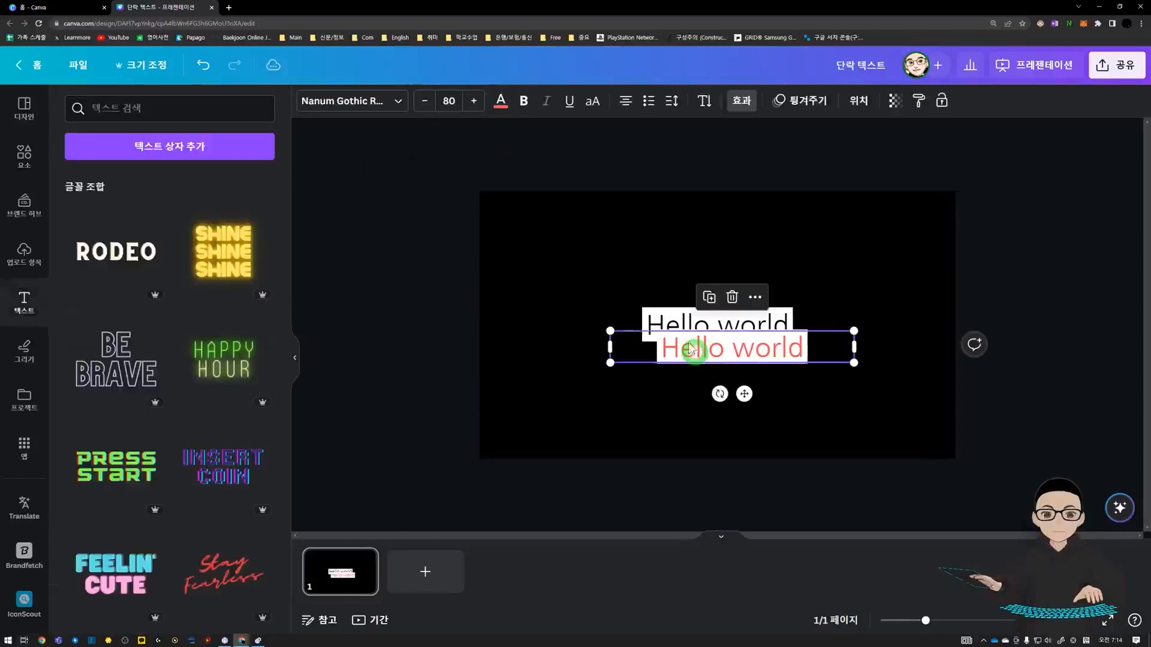
# Step: Reset the red Hello world duplicate's background effect to roundness 50 and spread 50, and move it to about X 868 px, Y 576 px
pyautogui.click(112, 444)
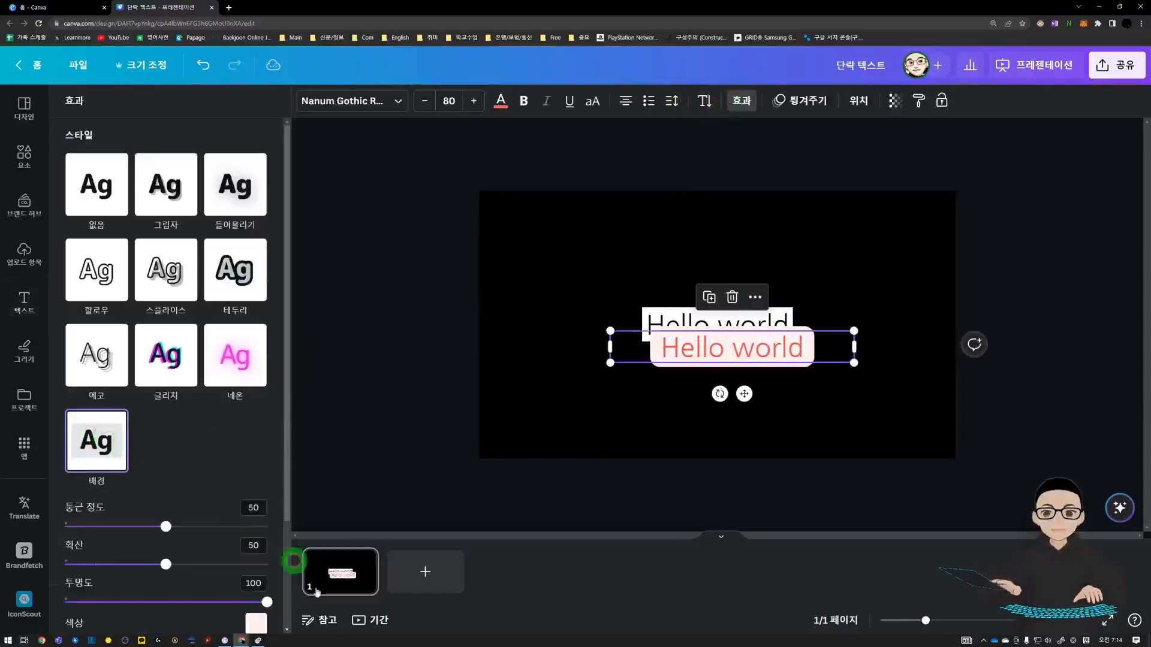
pyautogui.click(254, 625)
pyautogui.moveTo(742, 335); pyautogui.dragTo(846, 351)
# Step: Bring the original black Hello world text box one layer forward, in front of the red duplicate
pyautogui.click(692, 318)
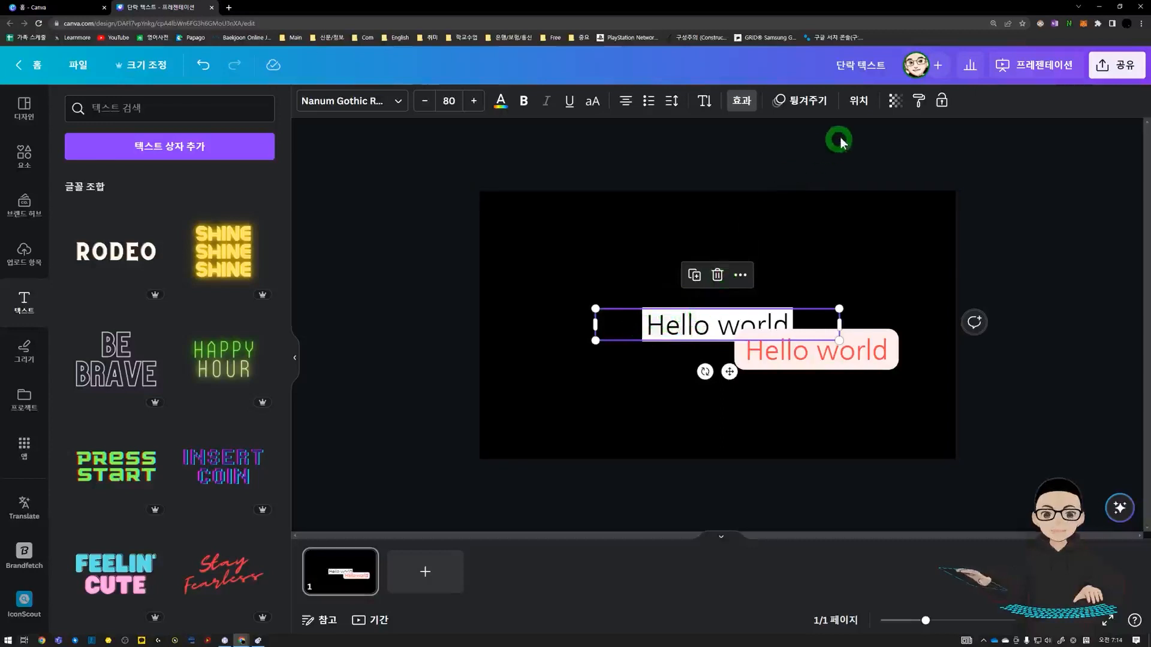
pyautogui.click(854, 103)
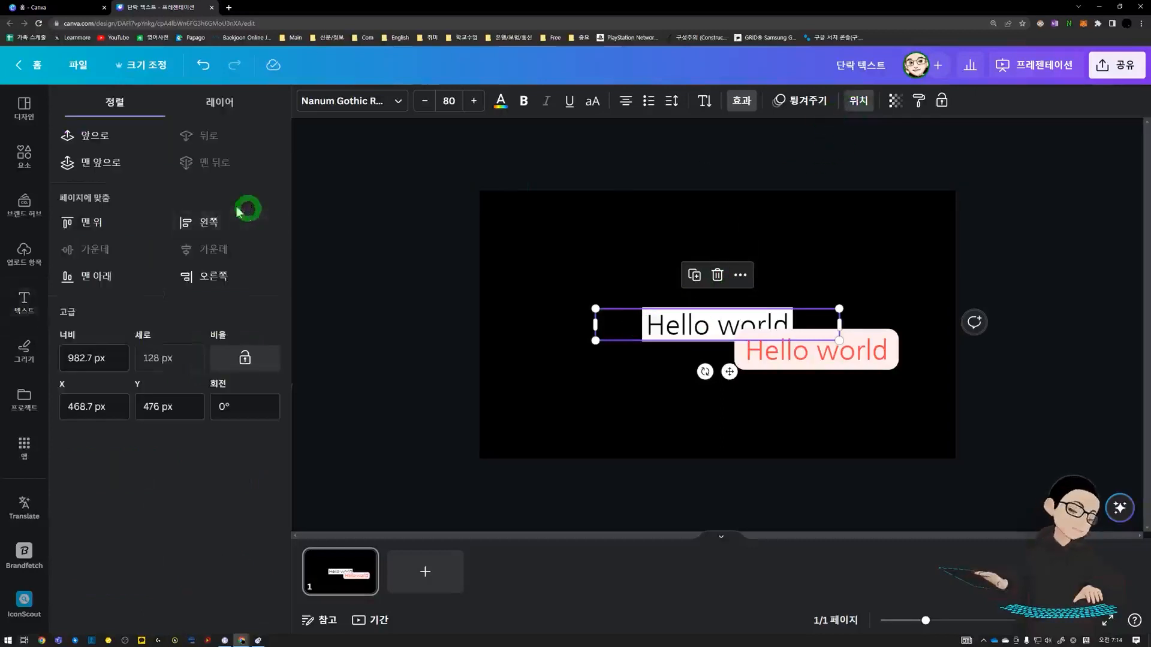
pyautogui.click(87, 136)
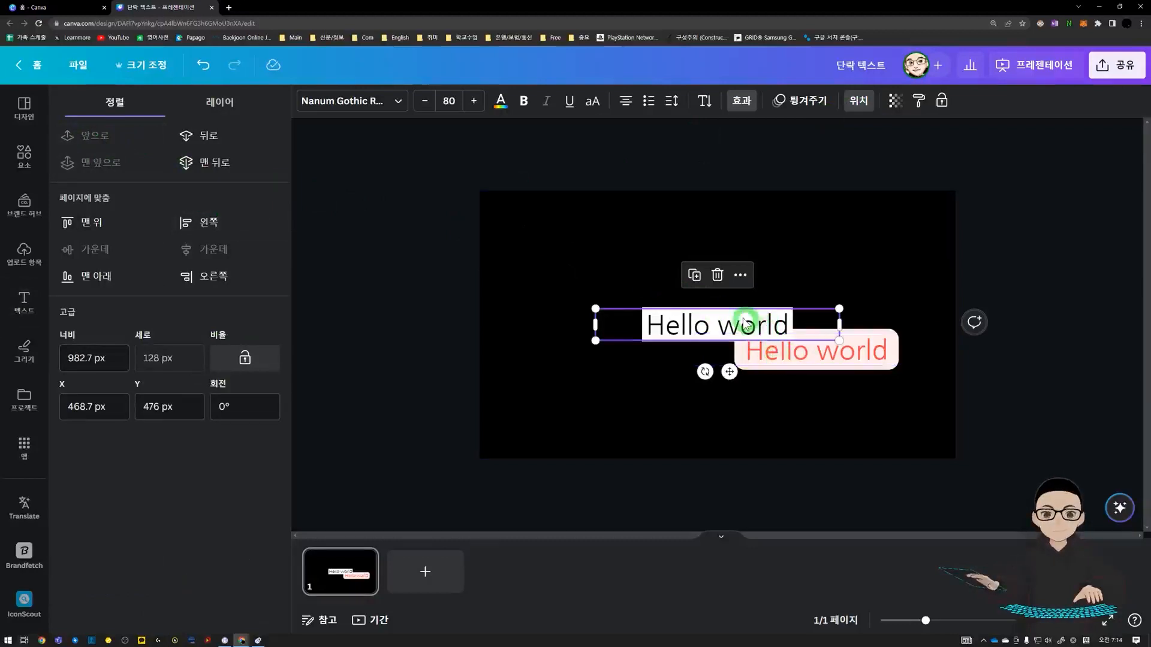
# Step: Move the red duplicate to about X 829 px, Y 540 px and bring it one layer forward over the original
pyautogui.click(775, 355)
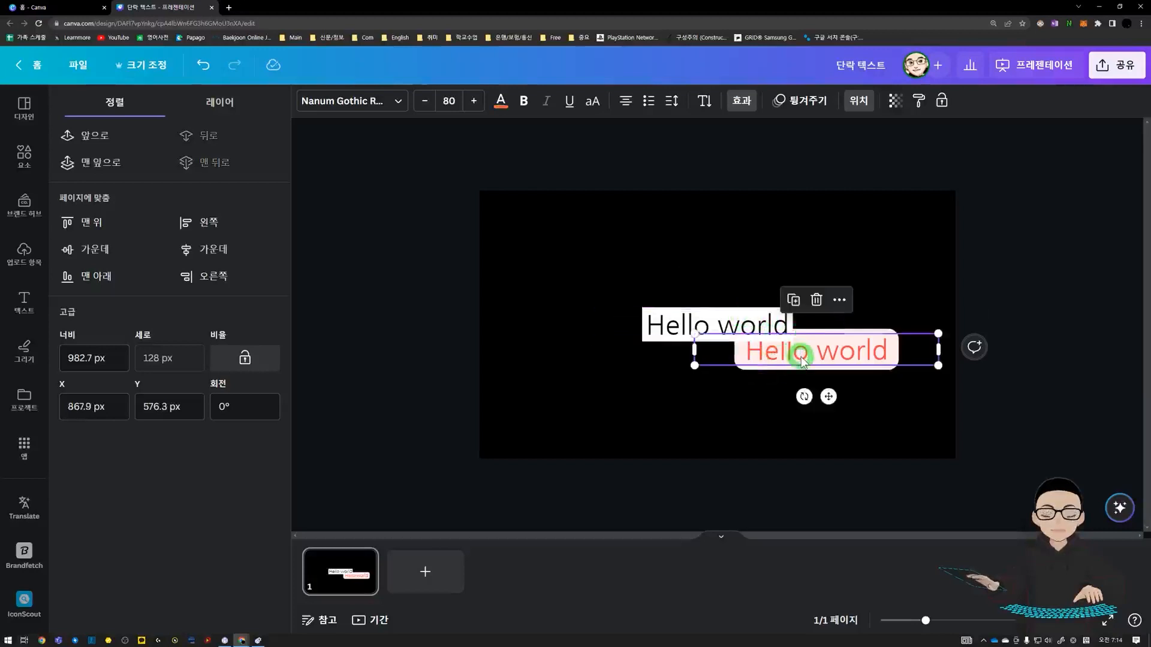
pyautogui.moveTo(803, 359); pyautogui.dragTo(794, 350)
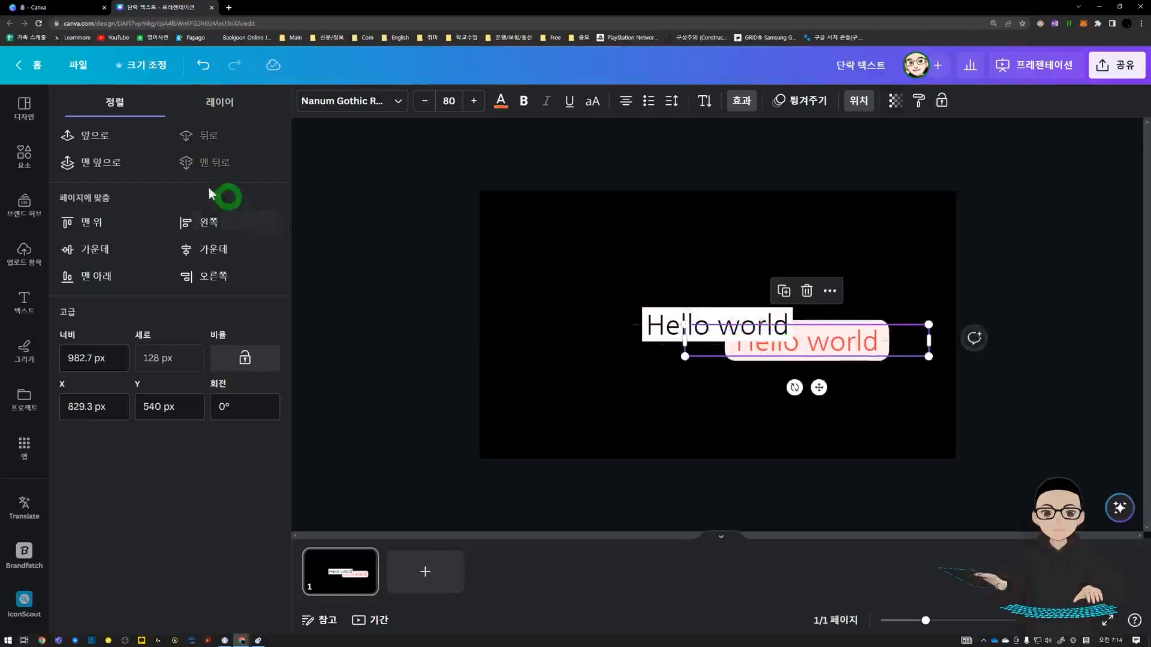
pyautogui.click(98, 142)
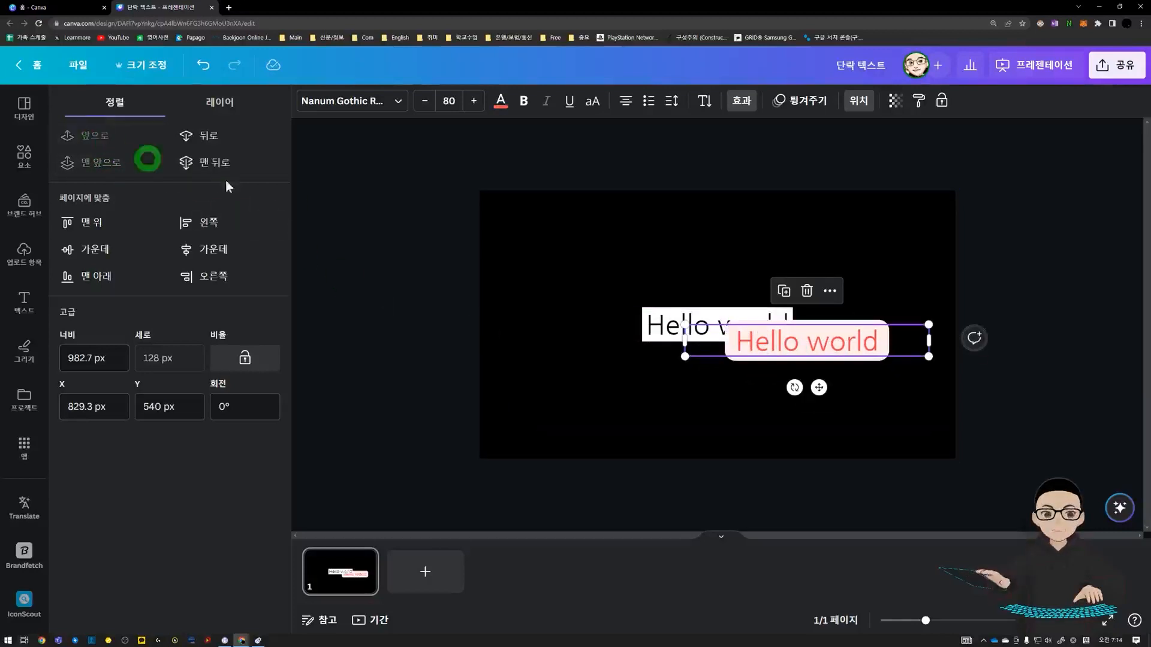
pyautogui.click(654, 332)
pyautogui.click(803, 337)
pyautogui.click(660, 329)
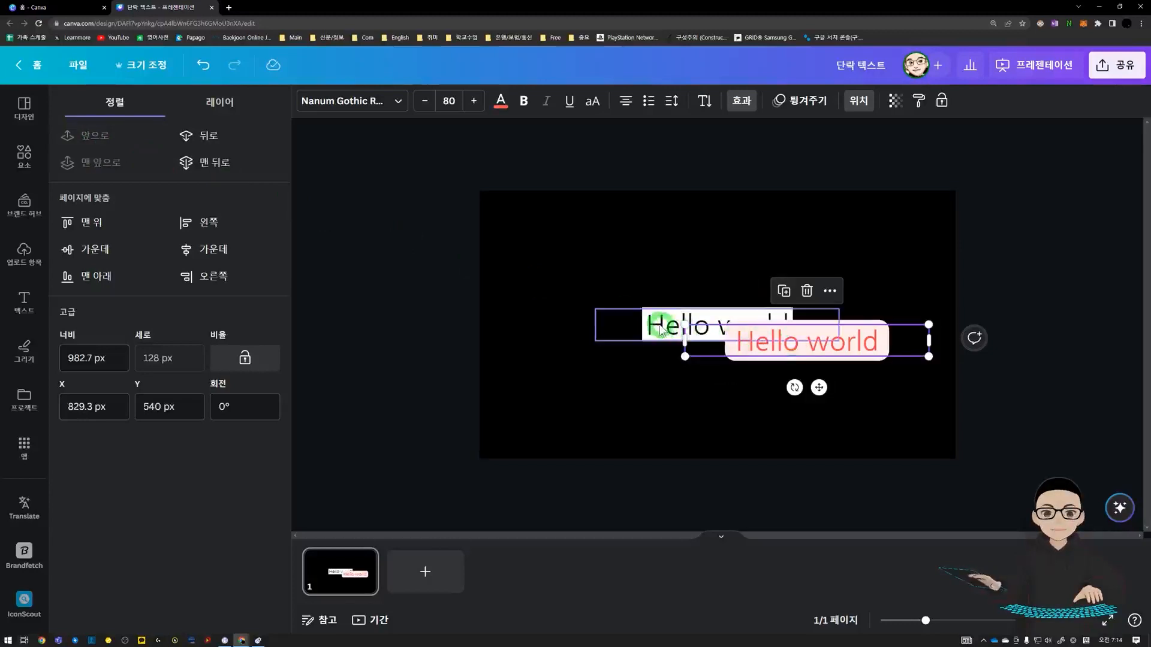
pyautogui.click(660, 330)
pyautogui.click(660, 330)
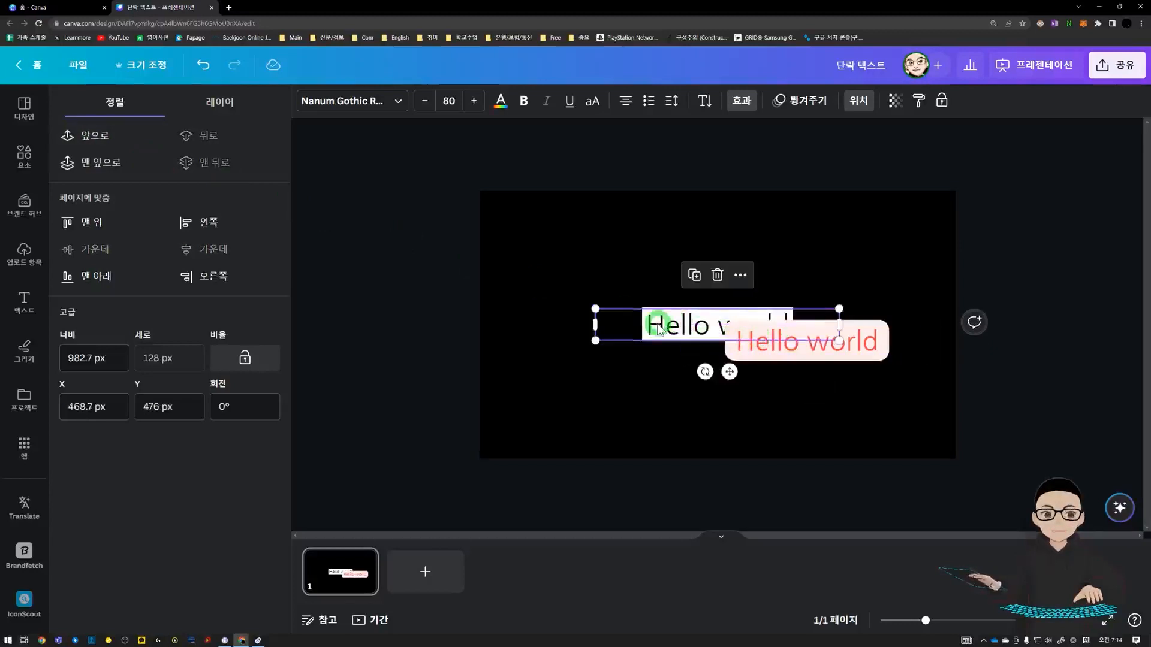
# Step: Delete the red Hello world duplicate from the slide
pyautogui.click(794, 347)
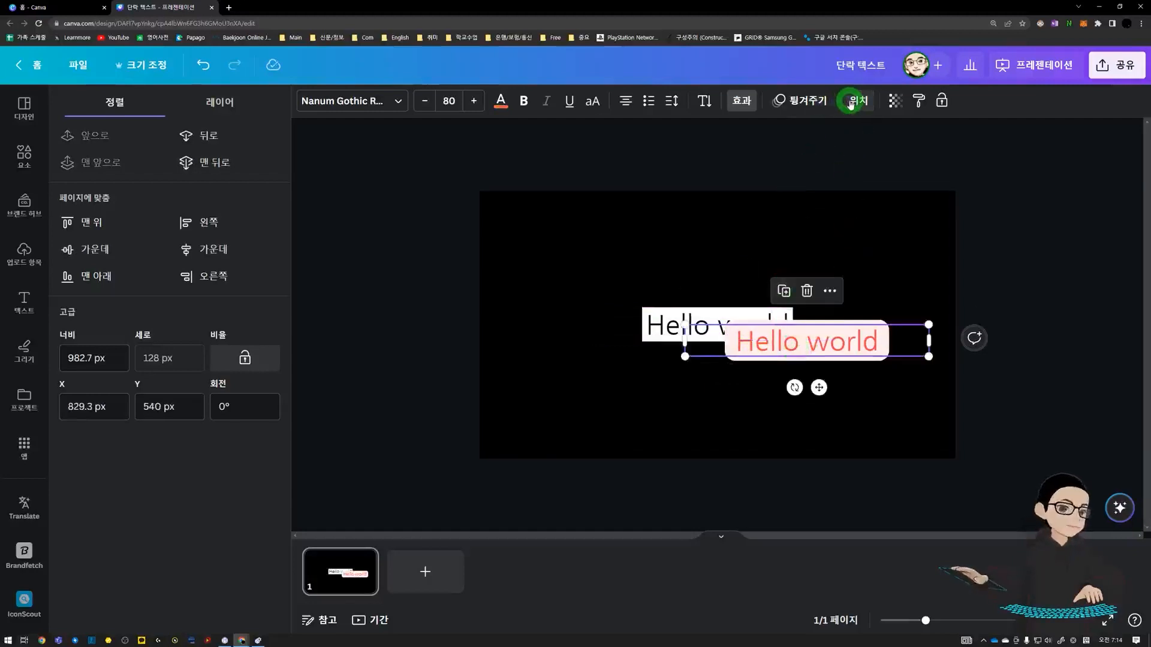
pyautogui.click(807, 339)
pyautogui.click(807, 386)
pyautogui.click(807, 348)
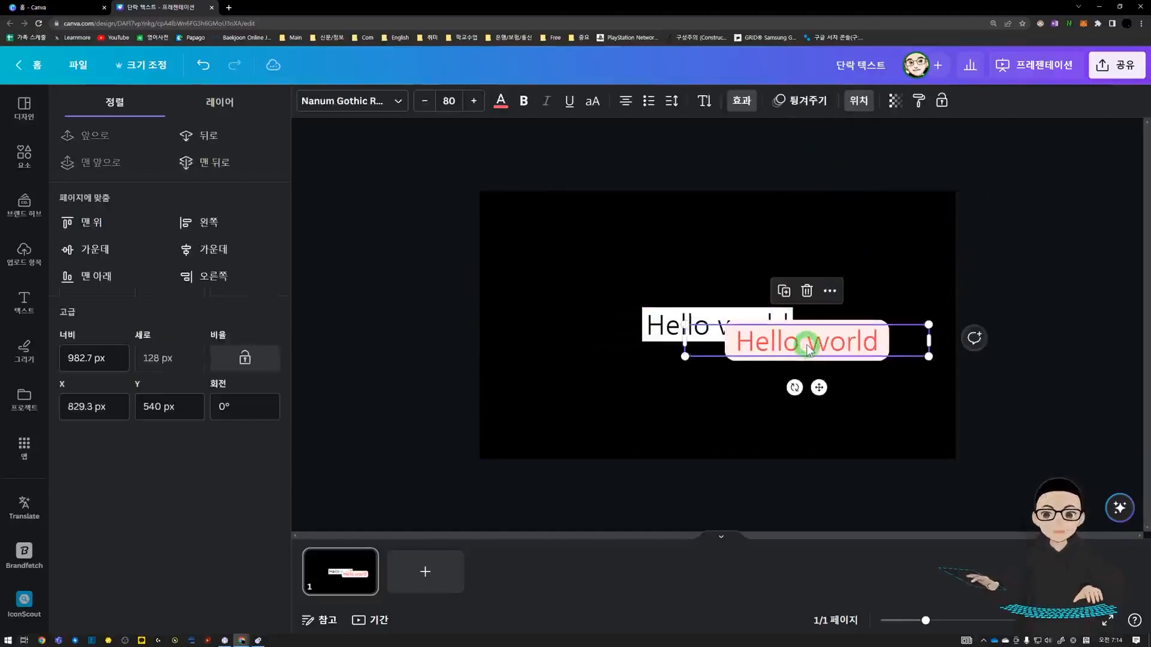
pyautogui.press('Delete')
# Step: Try the transparency setting on the remaining Hello world text box, leaving it at 100
pyautogui.click(722, 335)
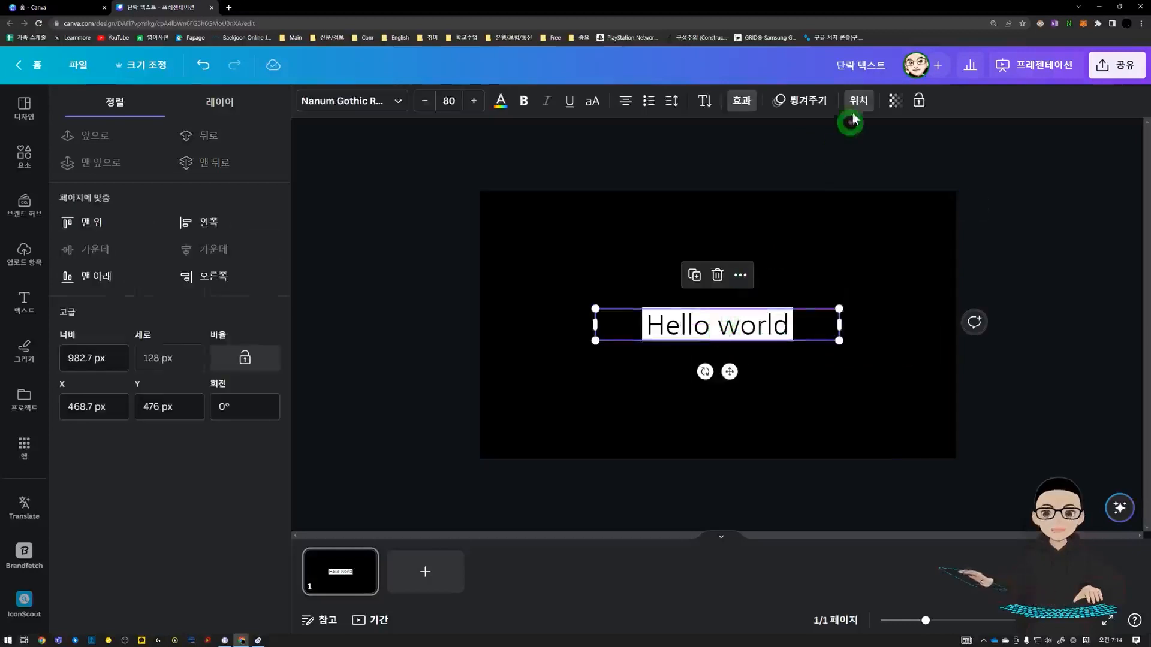
pyautogui.click(905, 102)
pyautogui.moveTo(896, 155)
pyautogui.mouseDown()
pyautogui.moveTo(797, 159)
pyautogui.moveTo(898, 156)
pyautogui.mouseUp()
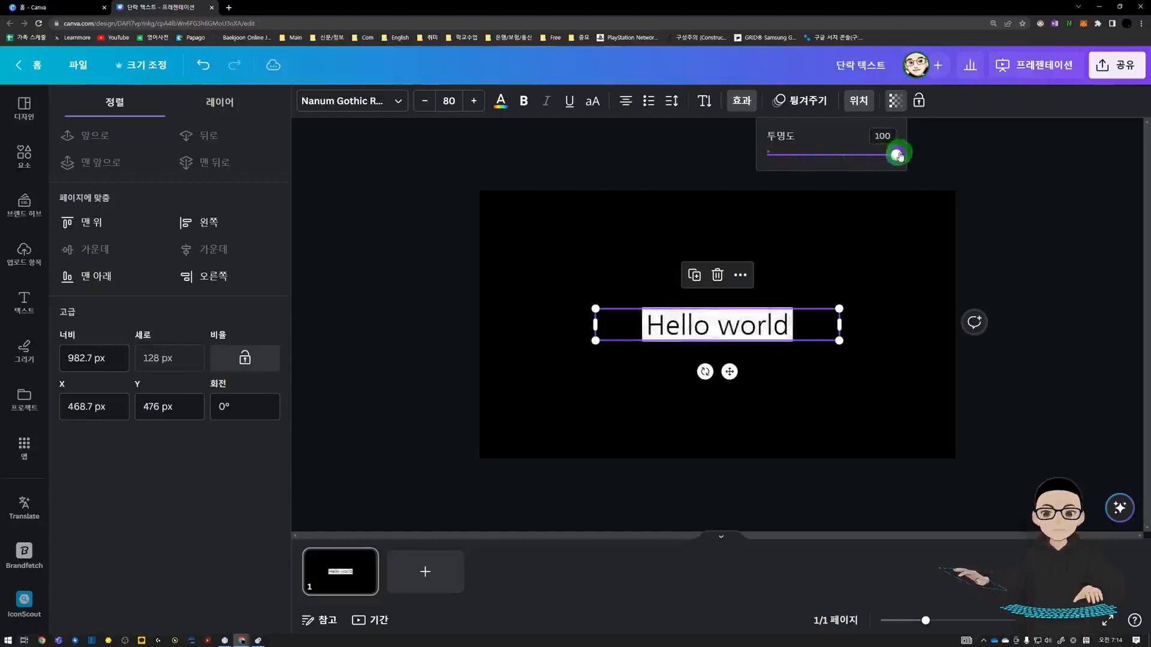
pyautogui.click(948, 150)
# Step: Apply the partial lock (부분 잠금) to the Hello world text box and try placing the cursor in its text
pyautogui.click(920, 103)
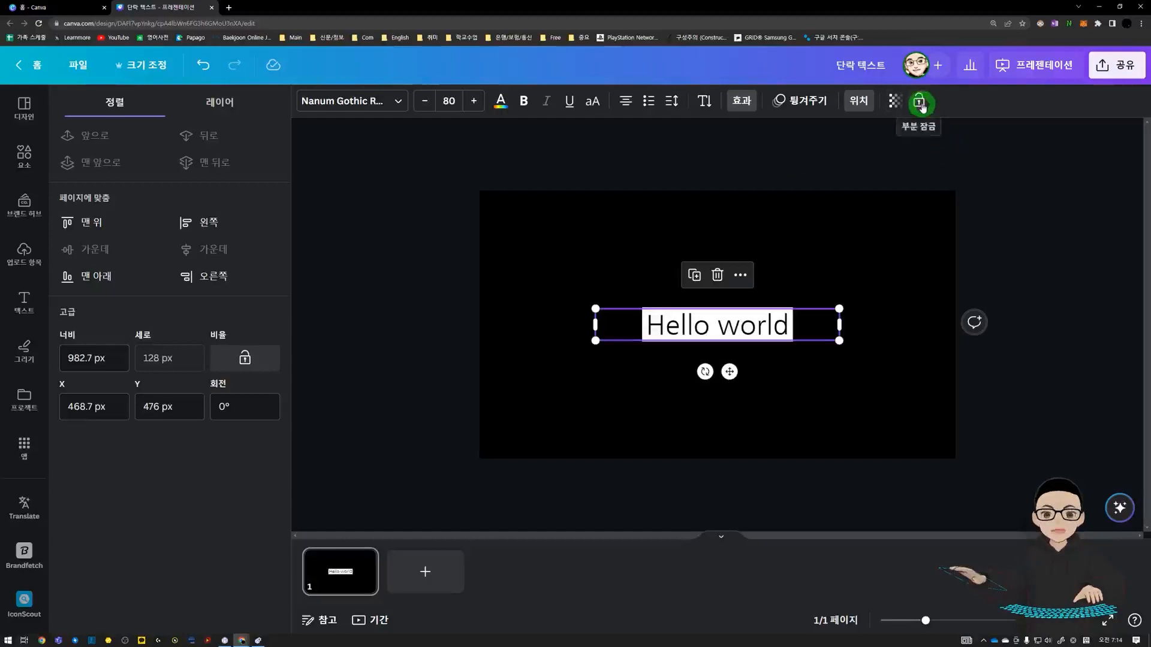
pyautogui.click(920, 103)
pyautogui.click(771, 352)
pyautogui.click(739, 333)
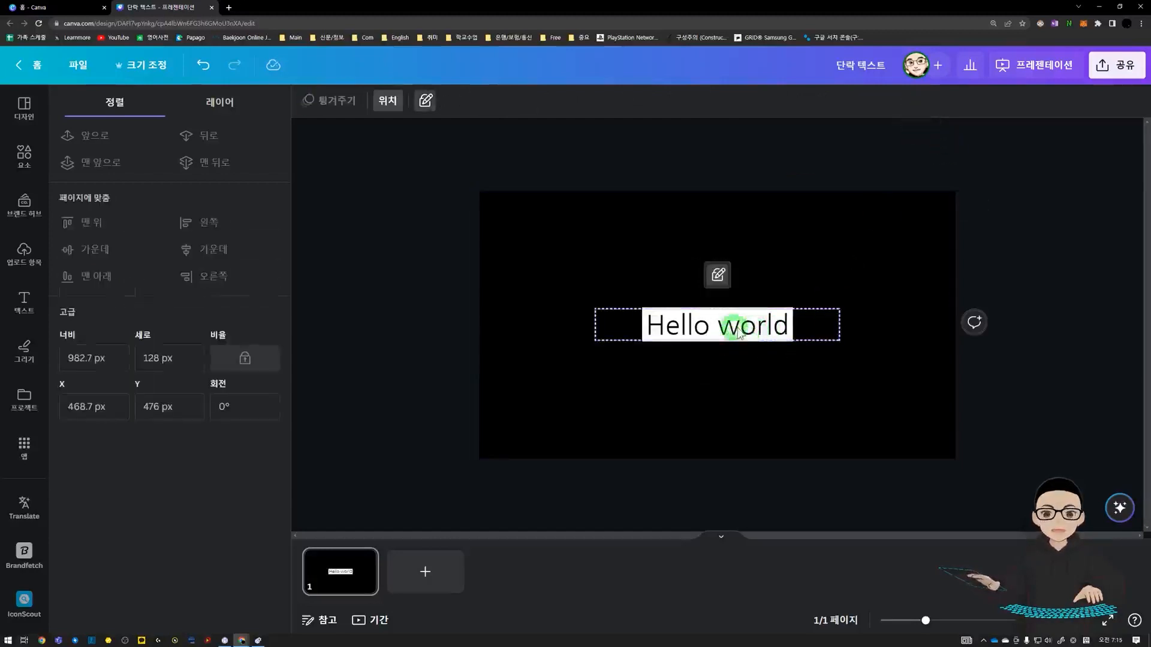
pyautogui.click(720, 326)
pyautogui.click(789, 265)
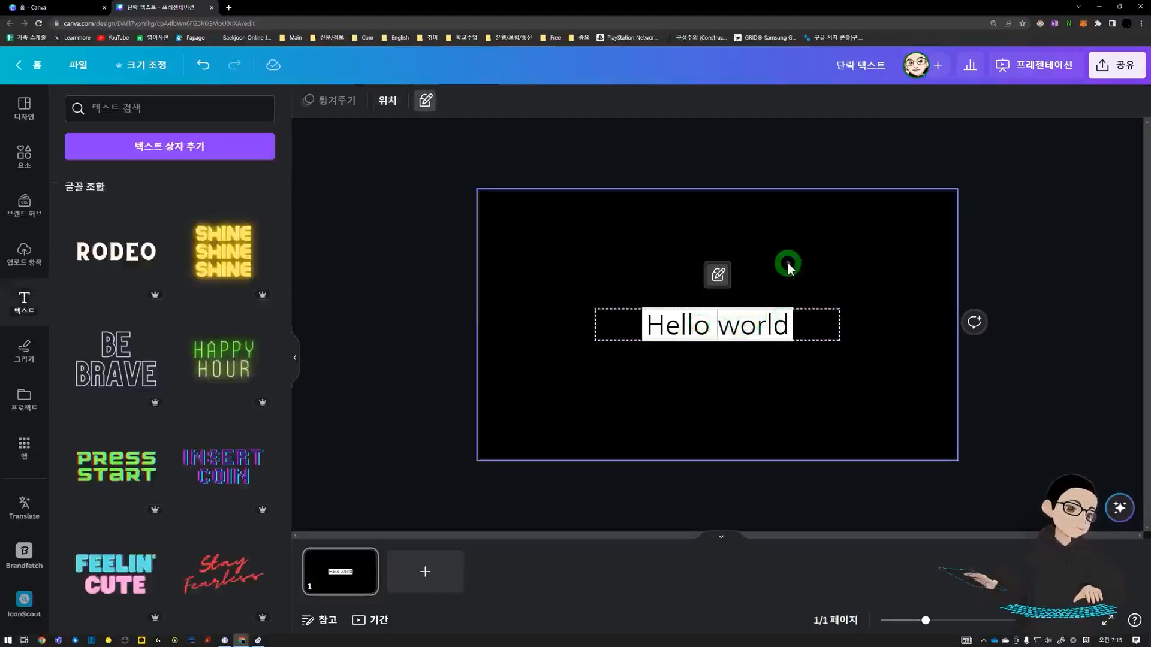
# Step: Fully lock the Hello world text box and try selecting and editing its text
pyautogui.click(719, 277)
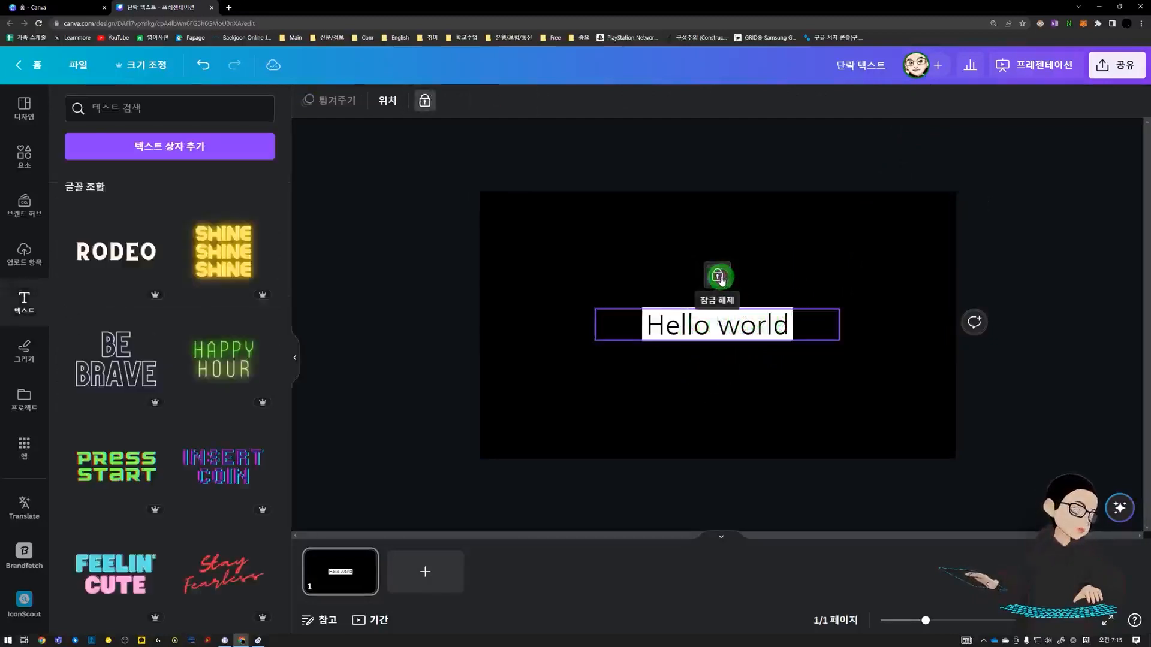
pyautogui.click(714, 326)
pyautogui.click(725, 326)
pyautogui.click(736, 329)
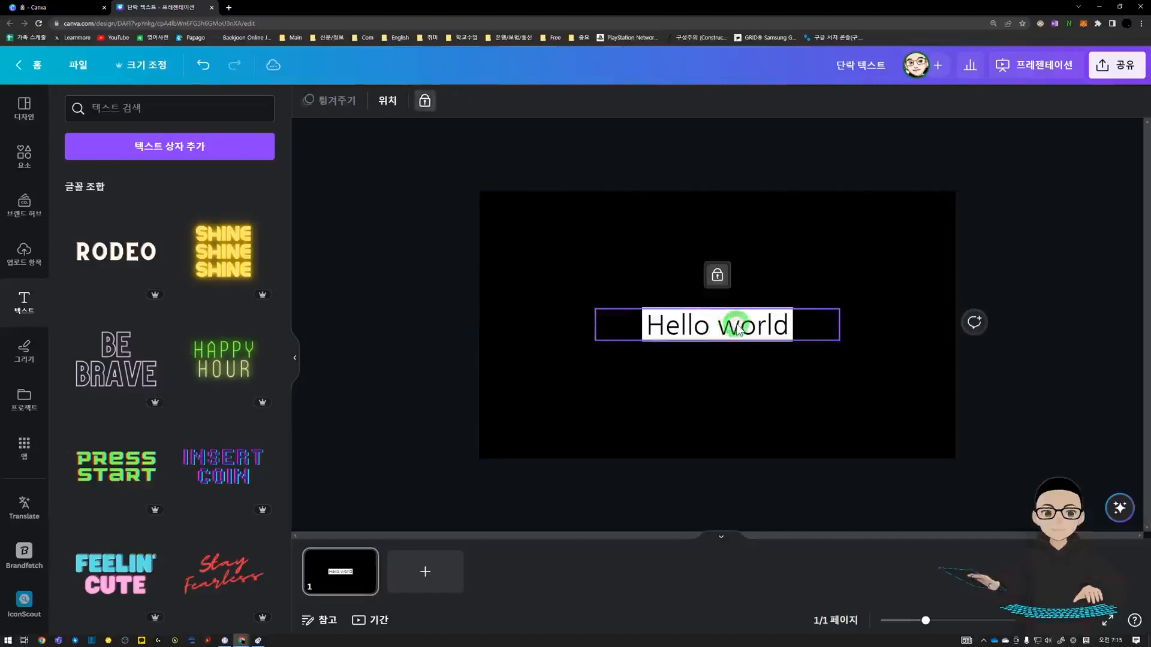
pyautogui.click(725, 259)
pyautogui.click(737, 331)
# Step: Unlock the Hello world text box and apply the partial lock to it again
pyautogui.click(717, 276)
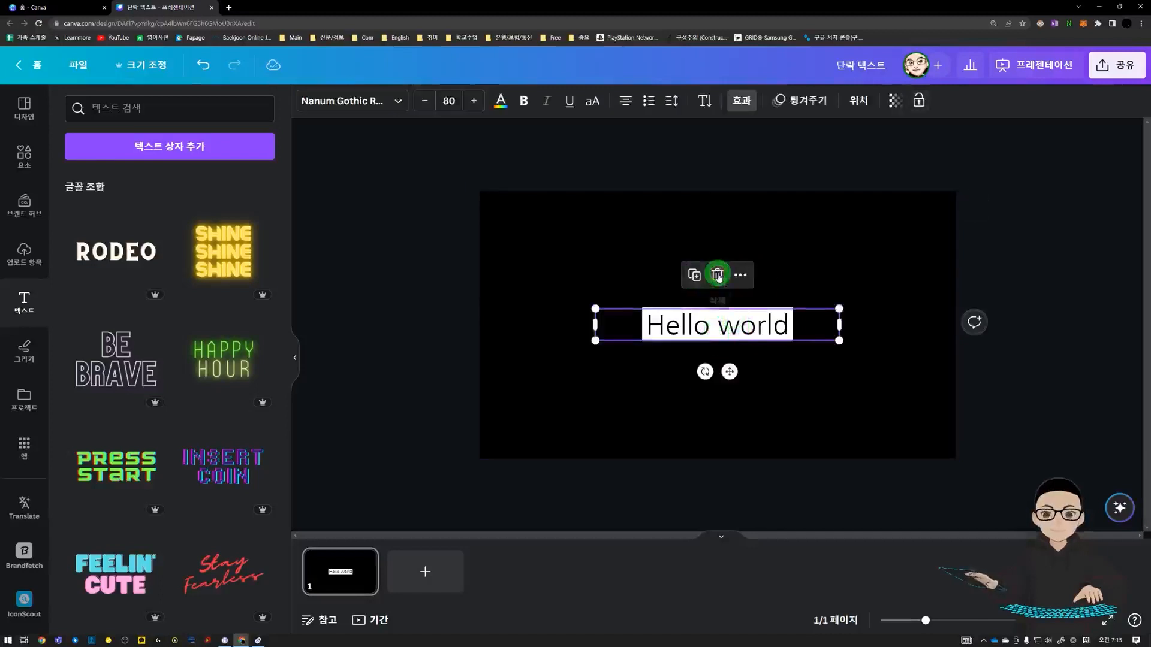
pyautogui.moveTo(747, 325)
pyautogui.mouseDown()
pyautogui.moveTo(721, 348)
pyautogui.moveTo(749, 324)
pyautogui.mouseUp()
pyautogui.click(918, 100)
pyautogui.click(719, 338)
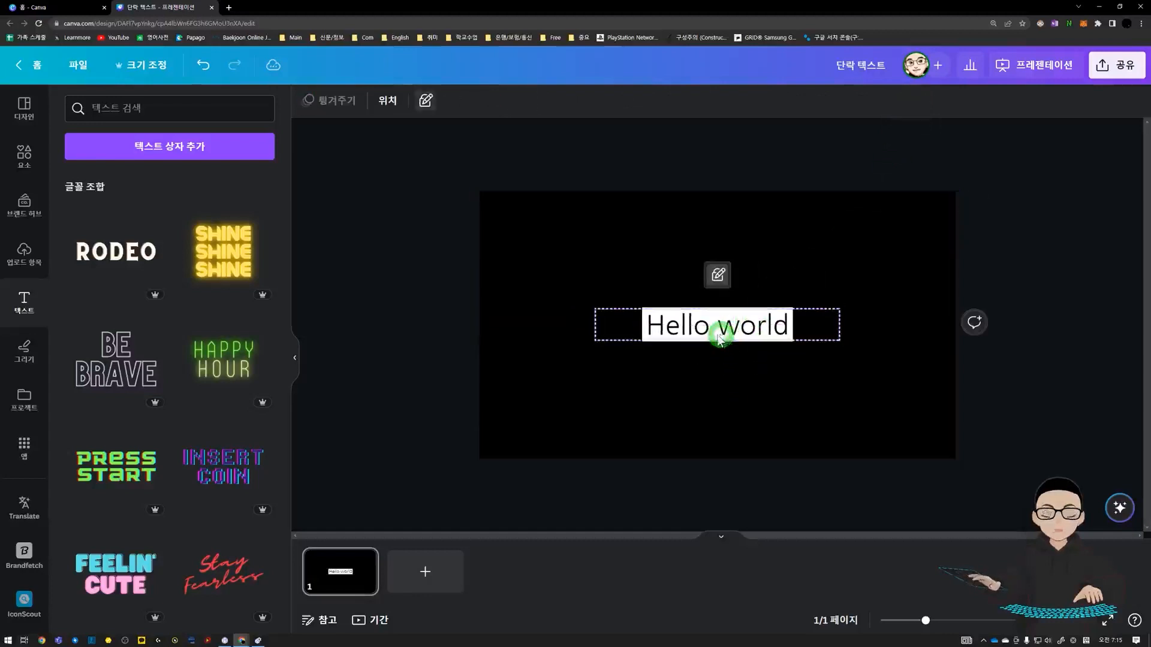
# Step: Test selecting and deselecting the partially locked Hello world text box and check how it responds
pyautogui.click(663, 318)
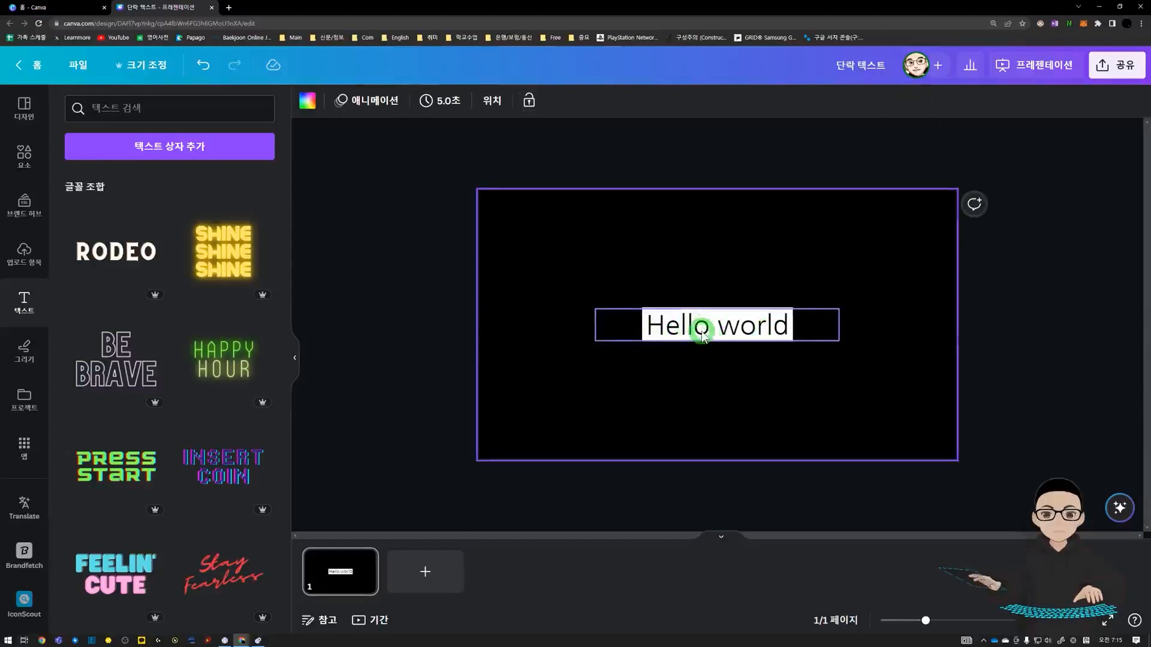
pyautogui.click(703, 335)
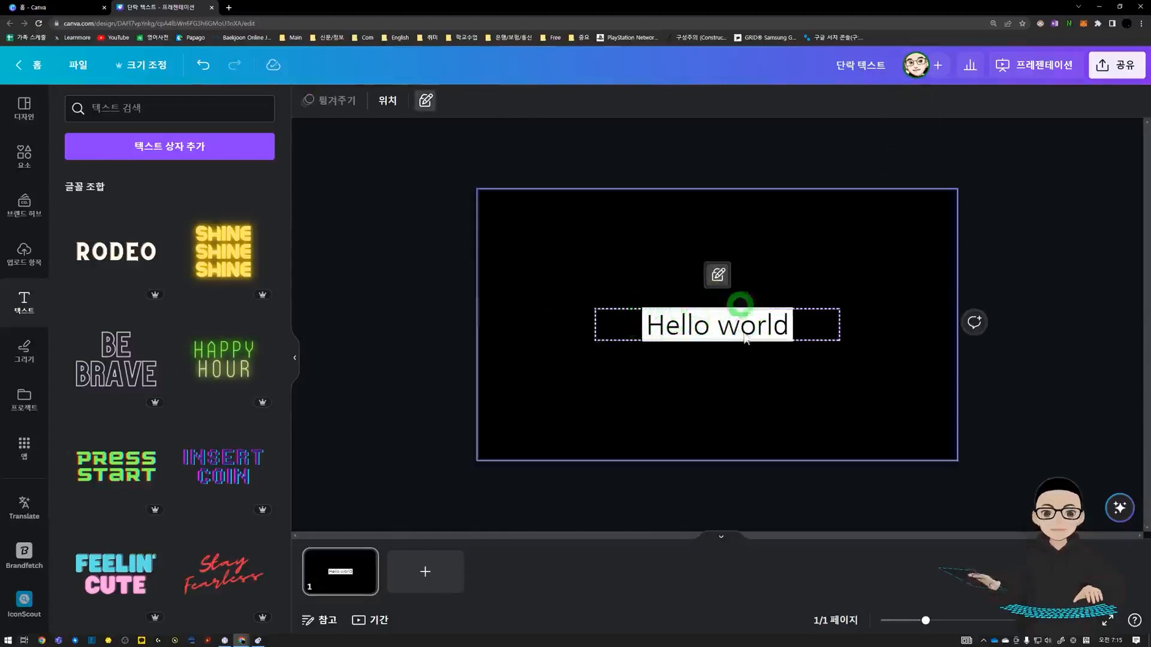
pyautogui.click(673, 346)
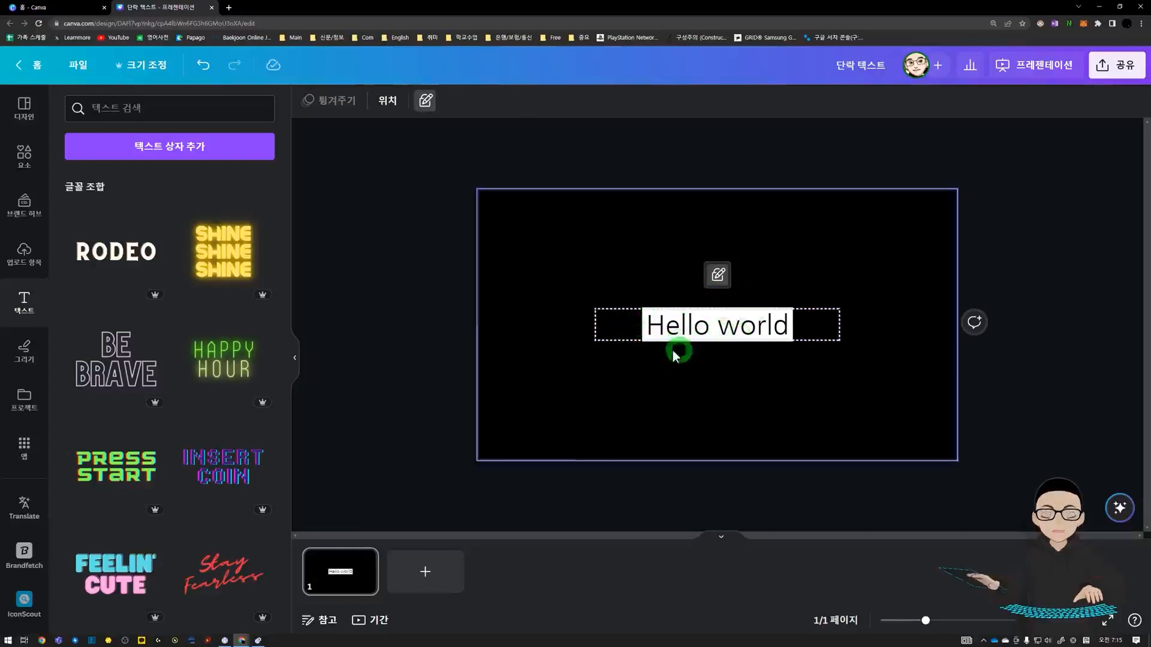
pyautogui.click(676, 313)
pyautogui.click(628, 343)
pyautogui.click(666, 310)
pyautogui.click(688, 341)
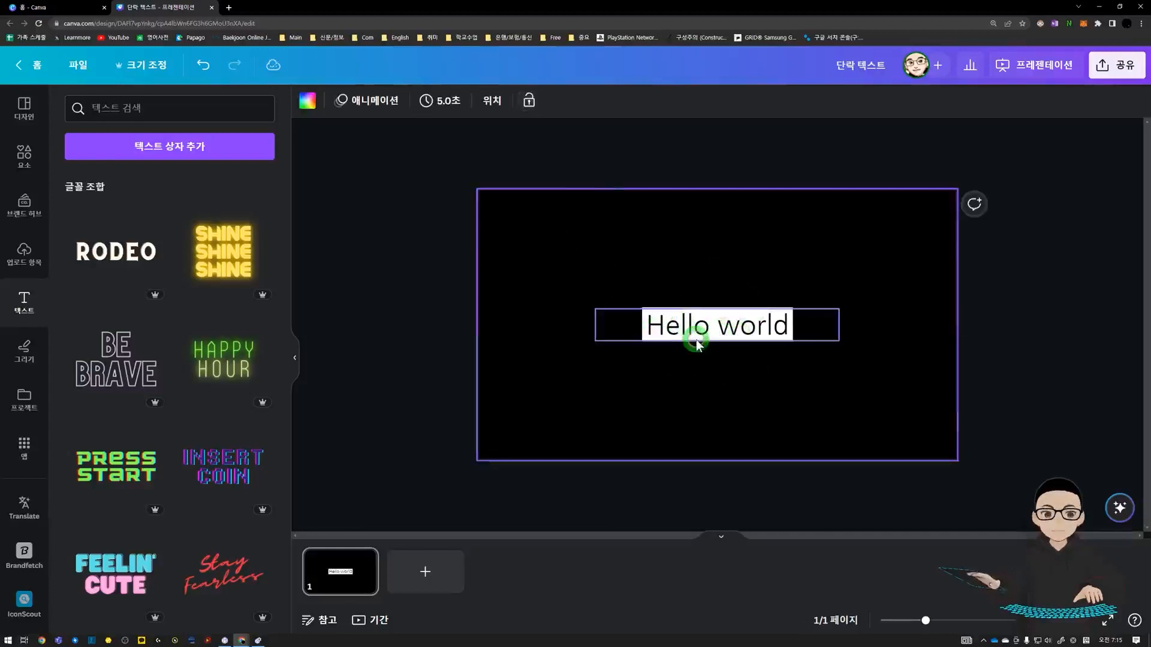
pyautogui.click(678, 398)
pyautogui.click(688, 275)
pyautogui.click(707, 350)
pyautogui.click(663, 313)
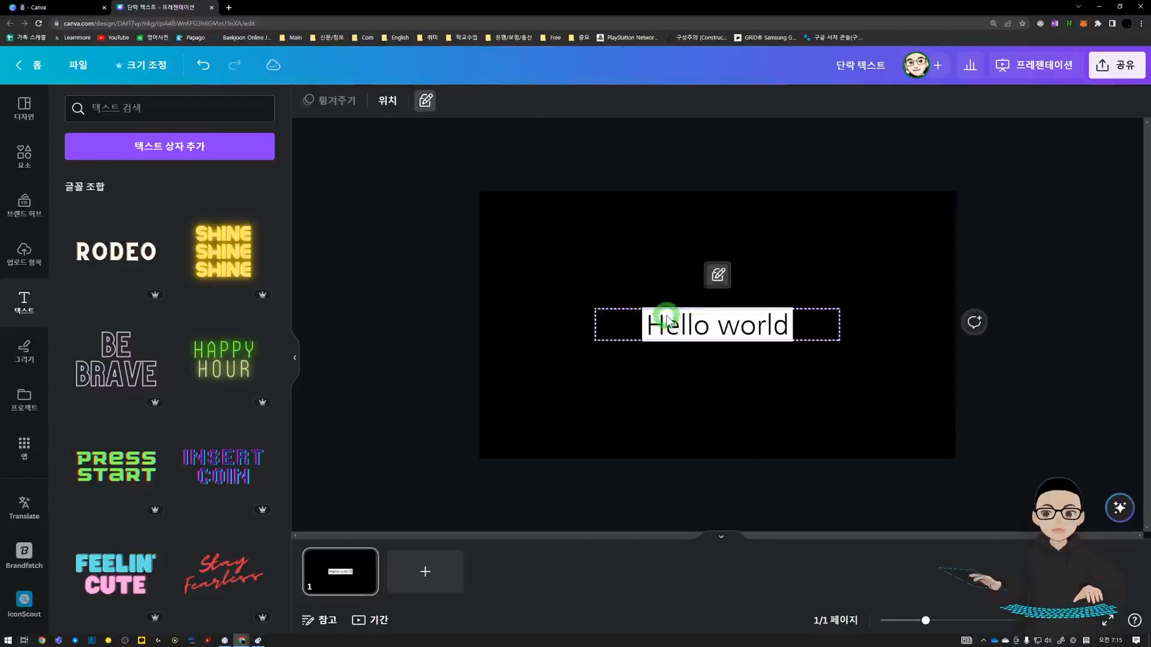
pyautogui.click(551, 331)
pyautogui.click(606, 324)
pyautogui.click(677, 339)
pyautogui.click(656, 314)
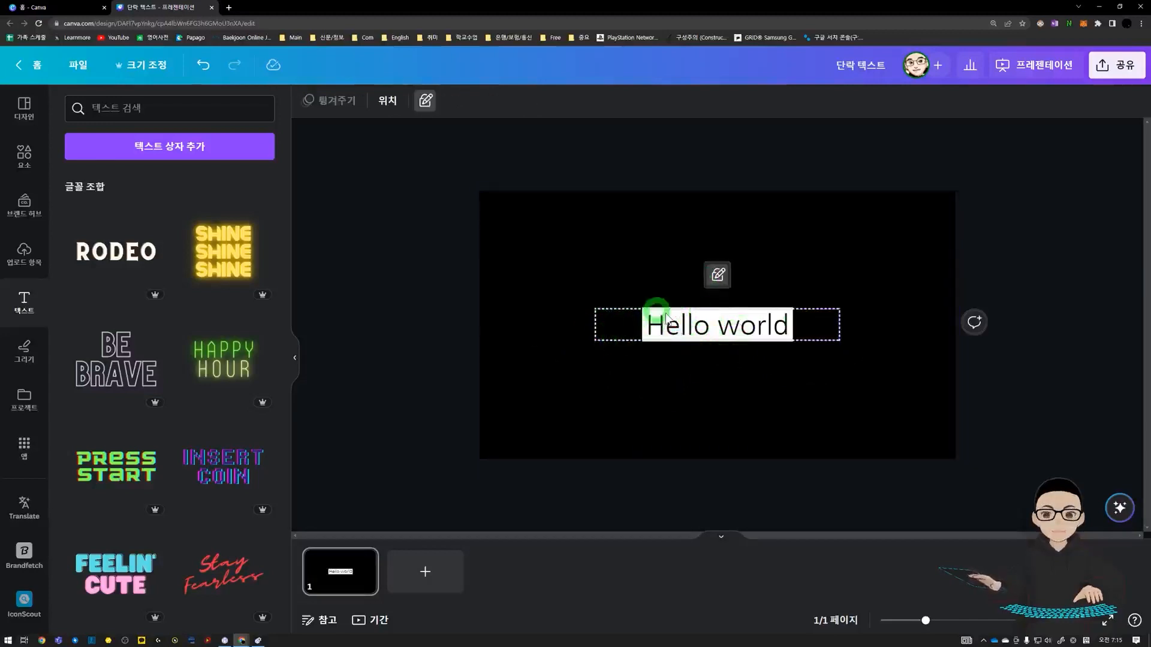
pyautogui.click(683, 325)
pyautogui.click(687, 316)
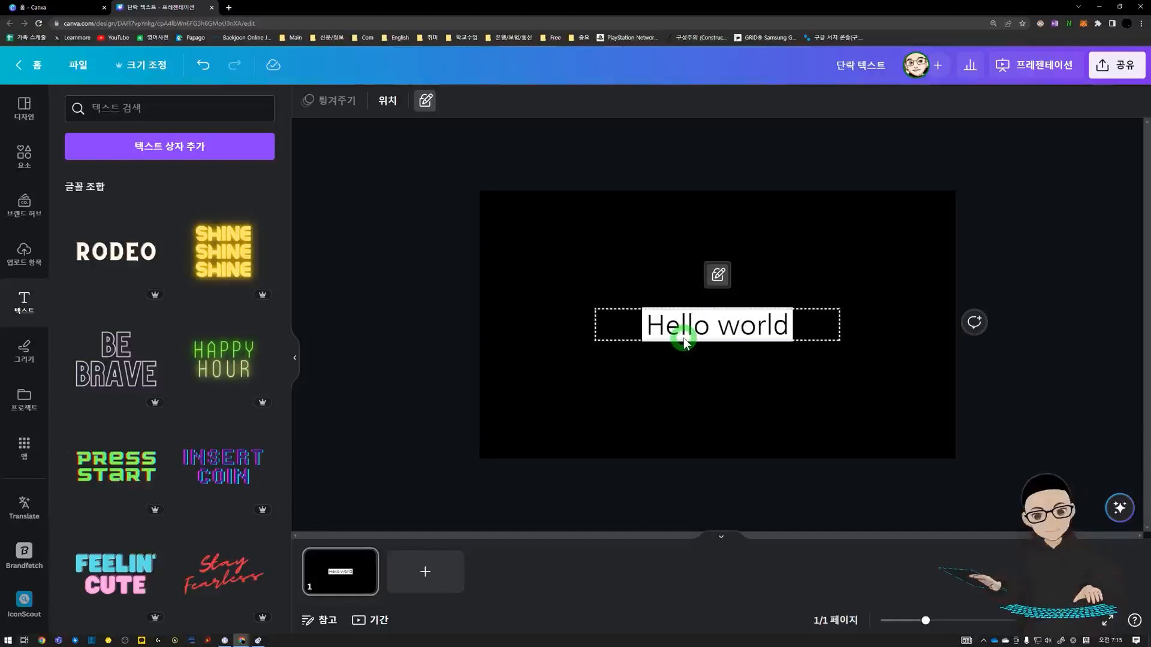
pyautogui.hotkey('alt', 'z')
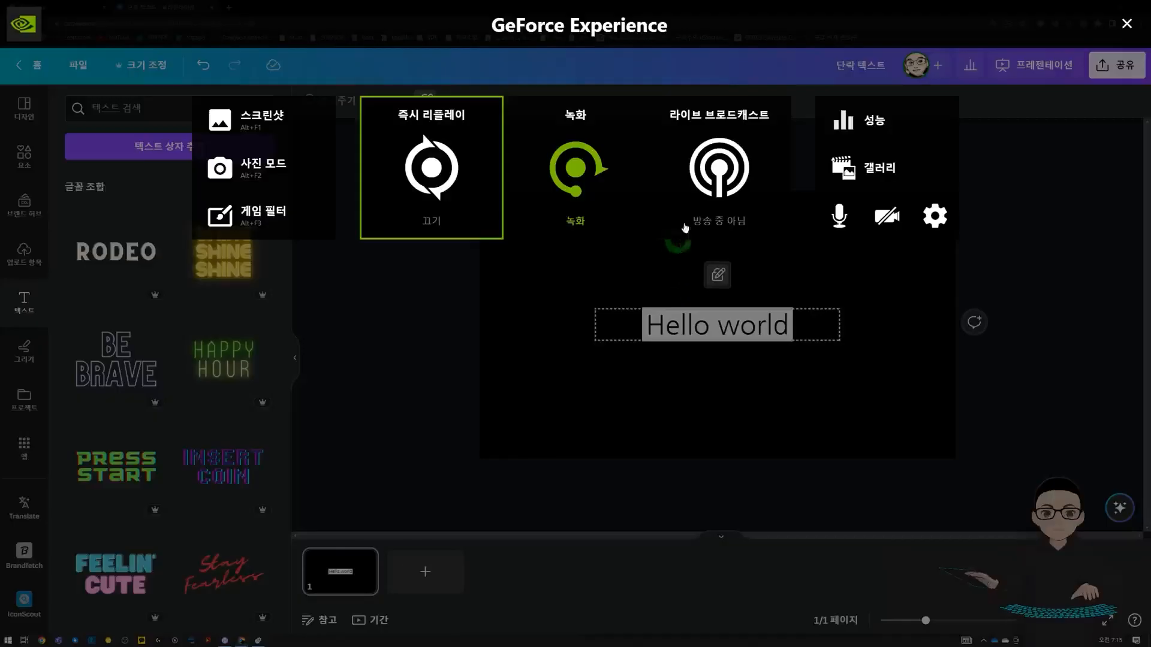